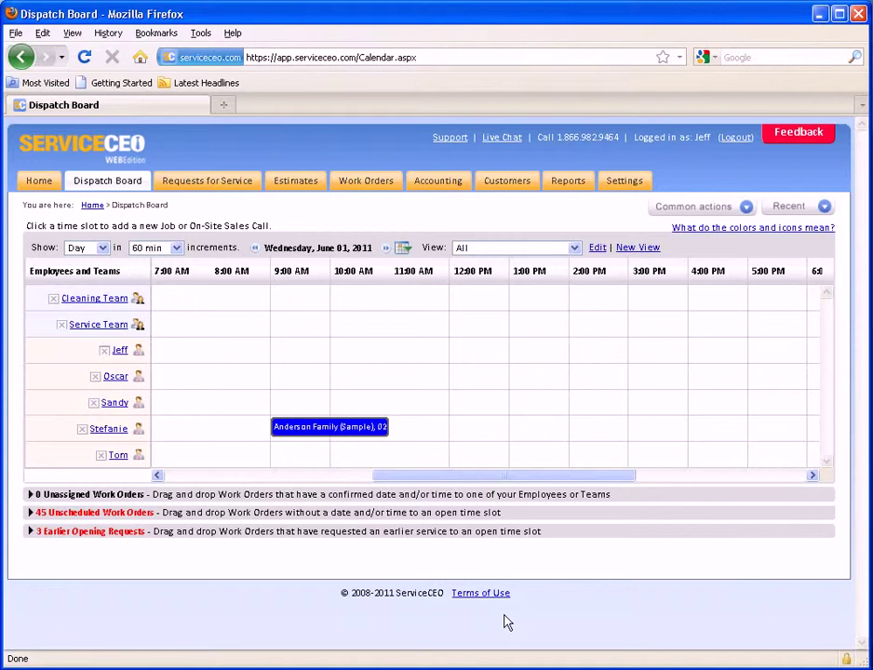
Expand the unassigned work orders and move the 9:00 AM work order into the Unassigned row at 9:00 AM, confirming the change.
{"action": "left_click", "coordinate": [109, 503]}
{"action": "left_click_drag", "start_coordinate": [417, 564], "coordinate": [584, 565]}
{"action": "left_click_drag", "start_coordinate": [356, 428], "coordinate": [414, 550]}
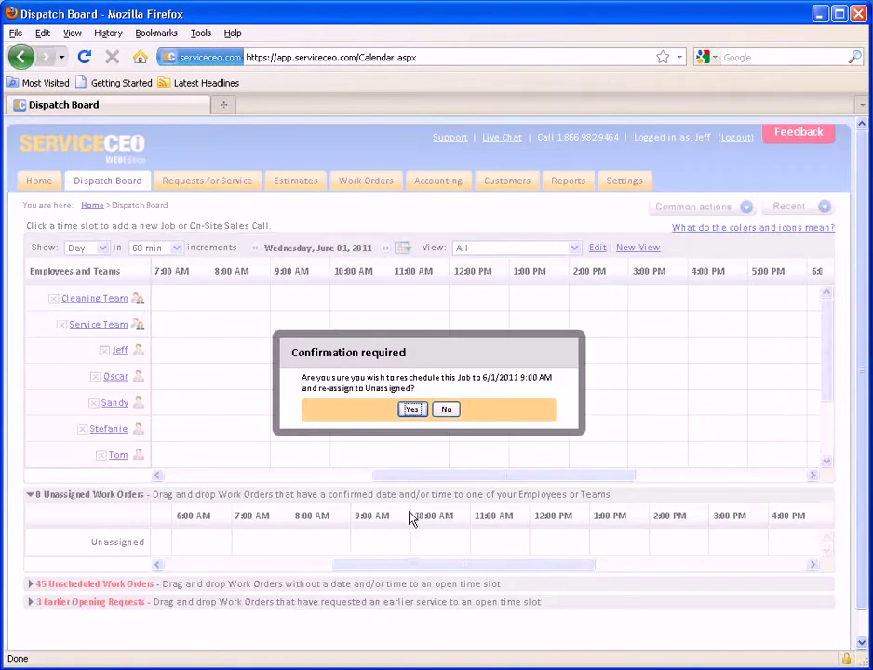
{"action": "left_click", "coordinate": [401, 411]}
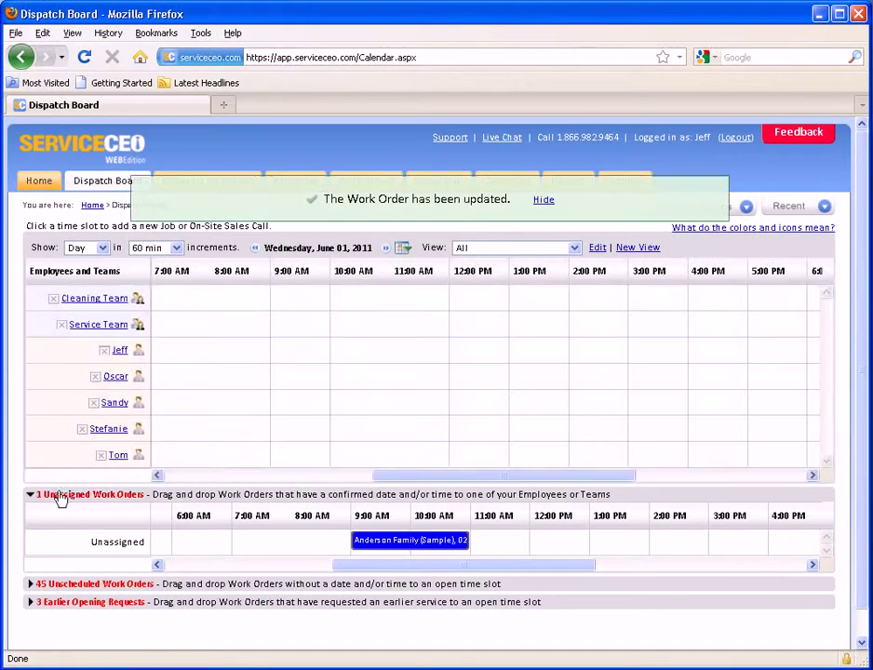
{"action": "left_click", "coordinate": [78, 496]}
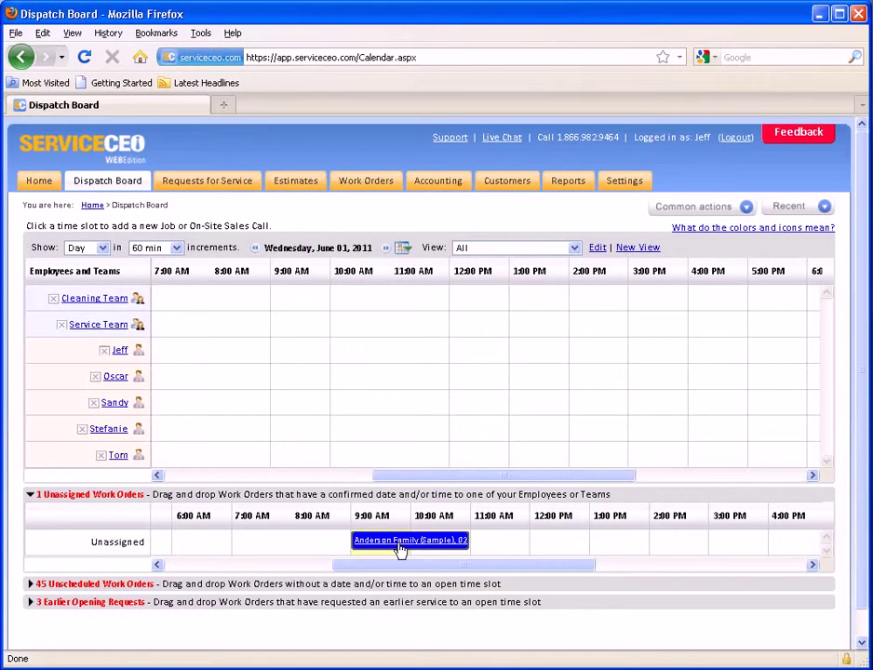
Assign the unassigned work order to the first listed employee at 9:00 AM, confirm, and collapse the unassigned work orders.
{"action": "left_click_drag", "start_coordinate": [398, 549], "coordinate": [321, 376]}
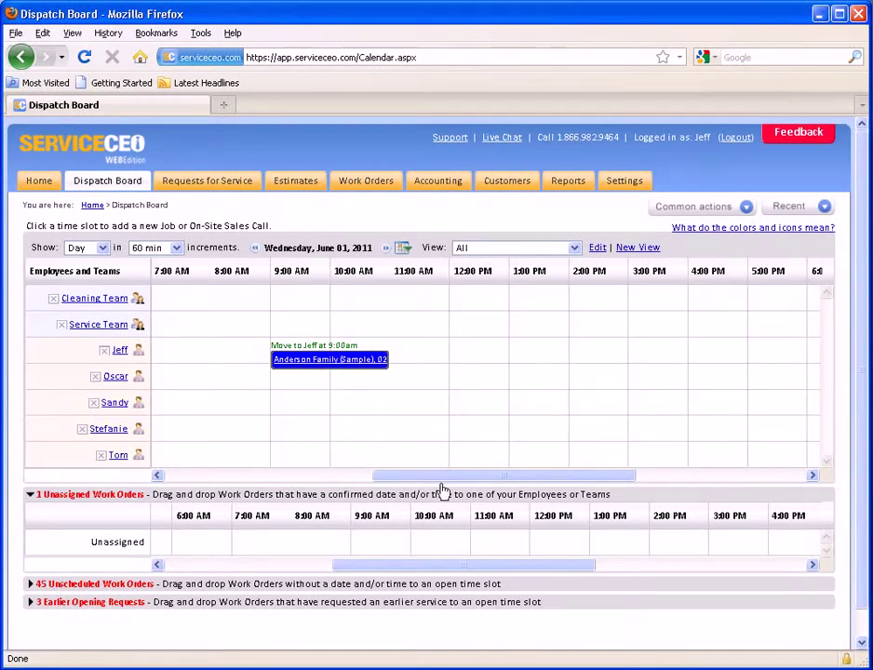
{"action": "left_click", "coordinate": [411, 409]}
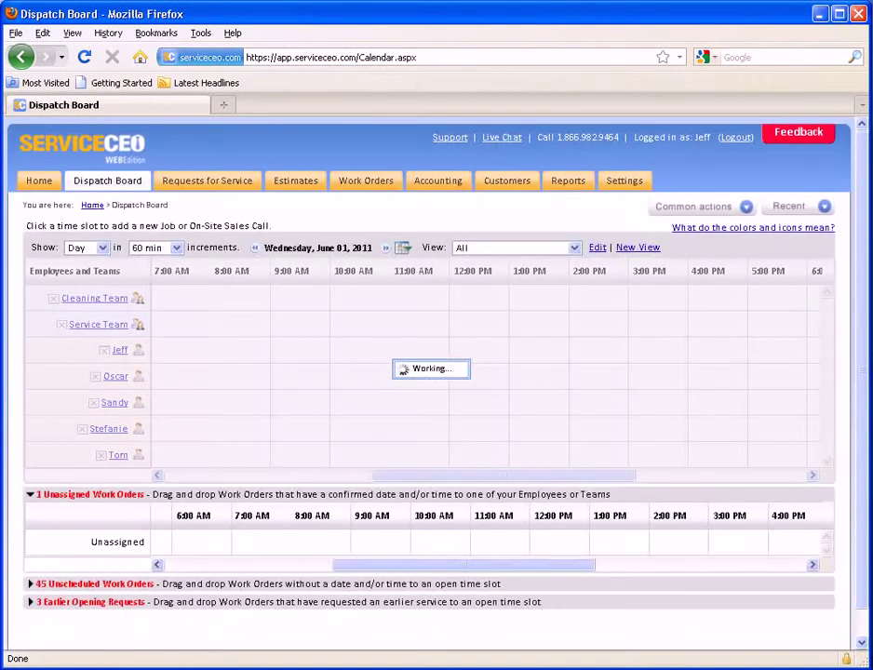
{"action": "left_click", "coordinate": [93, 495]}
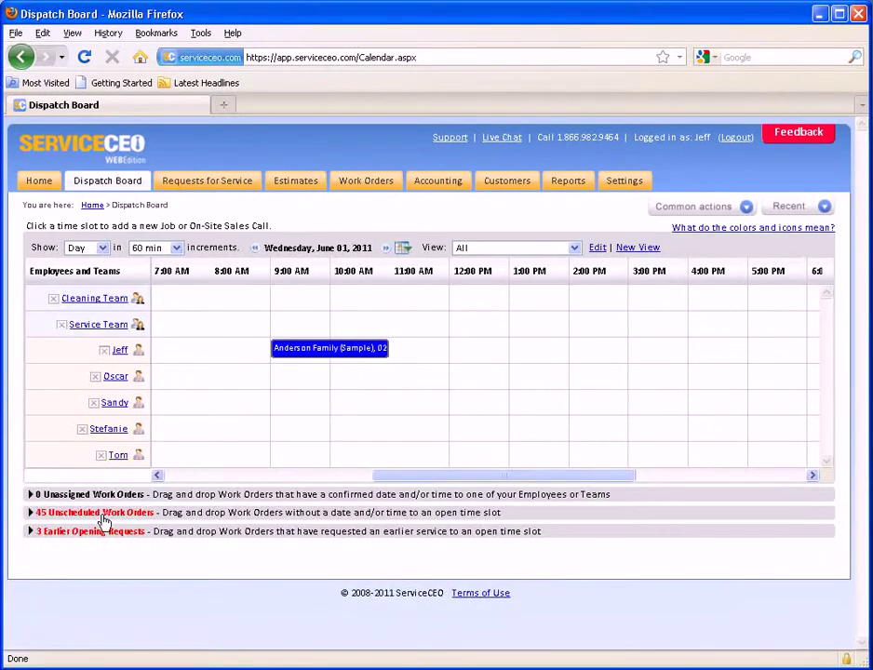
Expand the unscheduled work orders and page forward to results 21–25.
{"action": "left_click", "coordinate": [105, 517]}
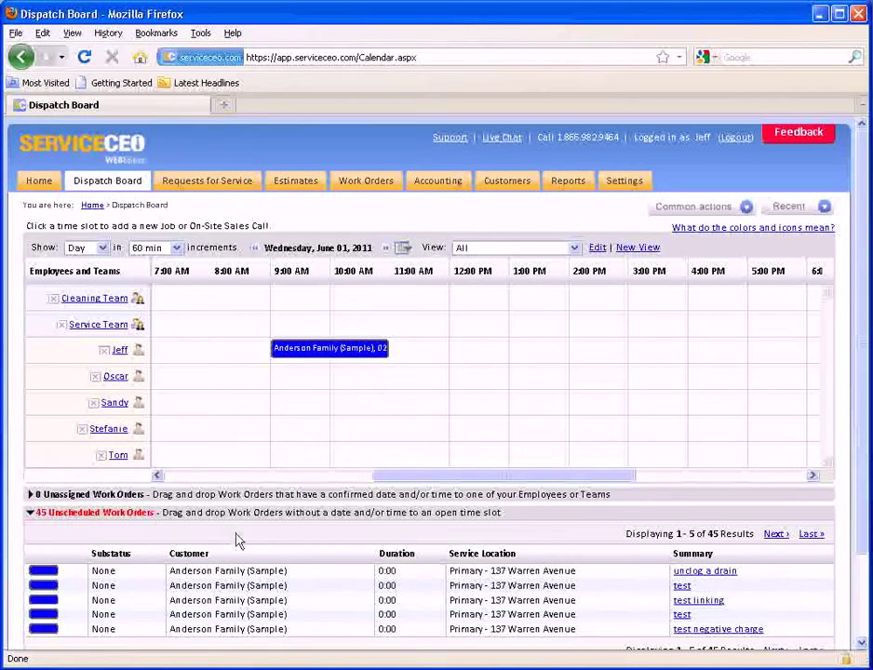
{"action": "left_click", "coordinate": [775, 535]}
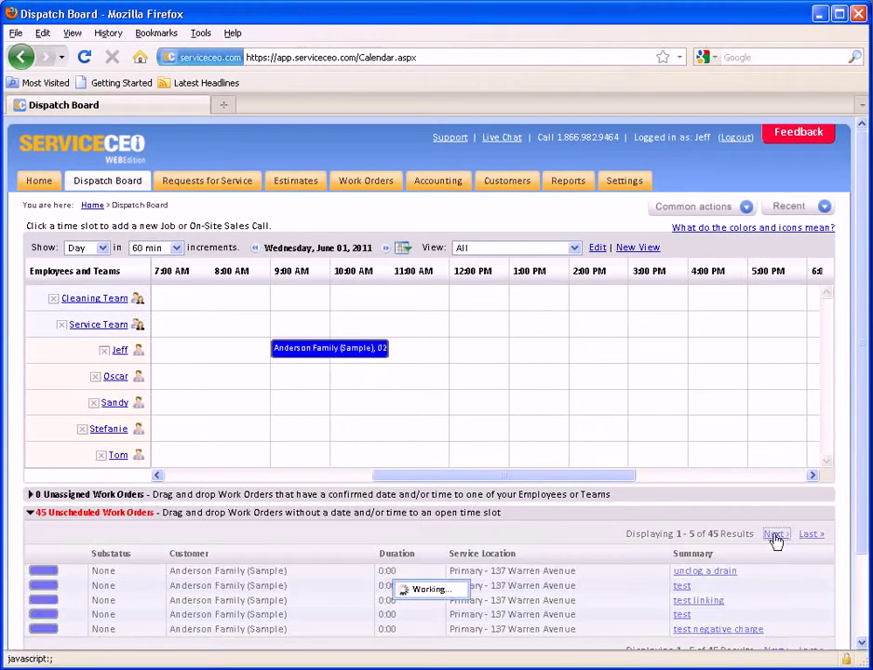
{"action": "left_click", "coordinate": [774, 535]}
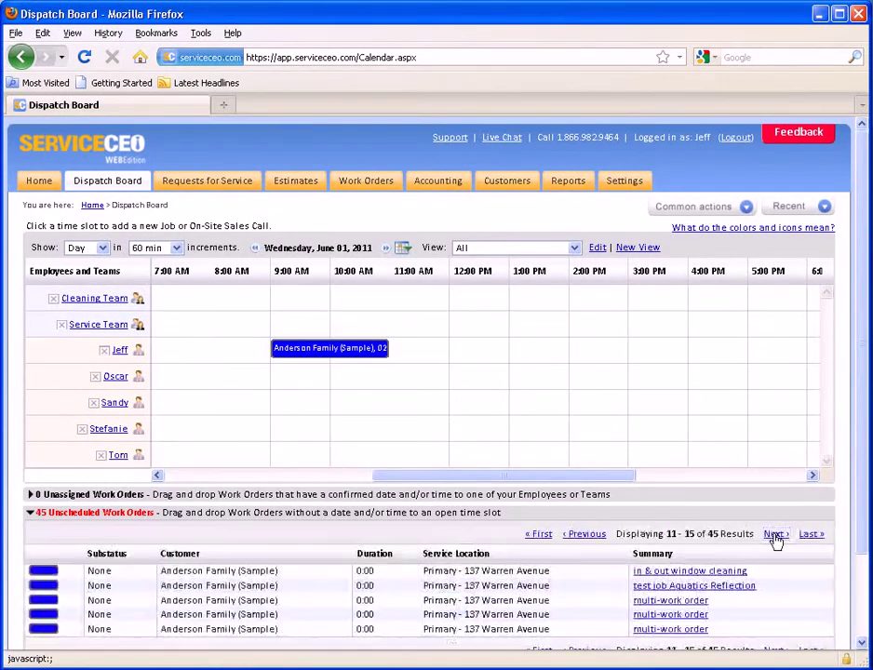
{"action": "left_click", "coordinate": [774, 535]}
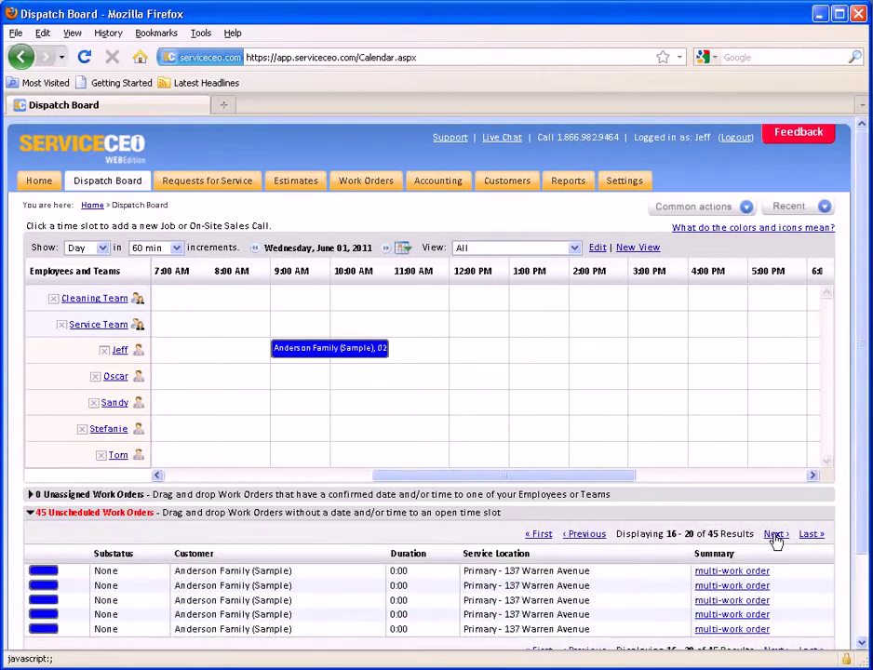
{"action": "left_click", "coordinate": [774, 536]}
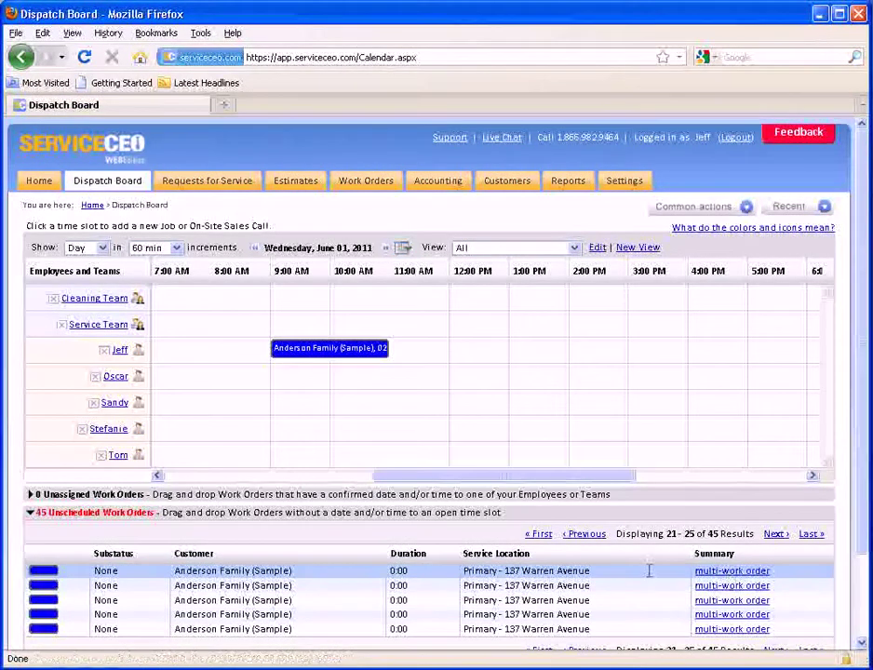
Examine the first listed multi-work order's details, including its customer, service contact and service location cards.
{"action": "left_click", "coordinate": [43, 575]}
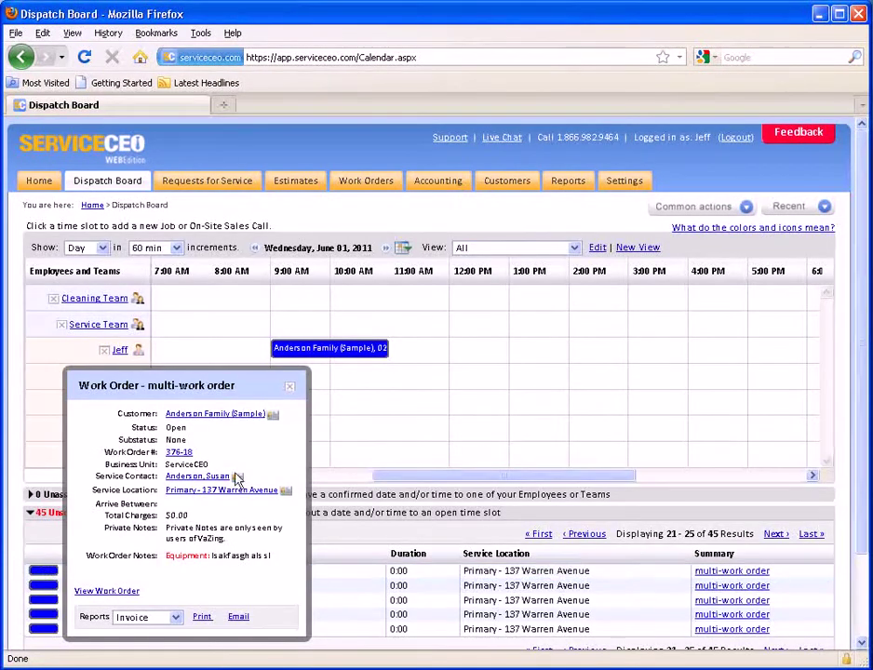
{"action": "left_click", "coordinate": [273, 416]}
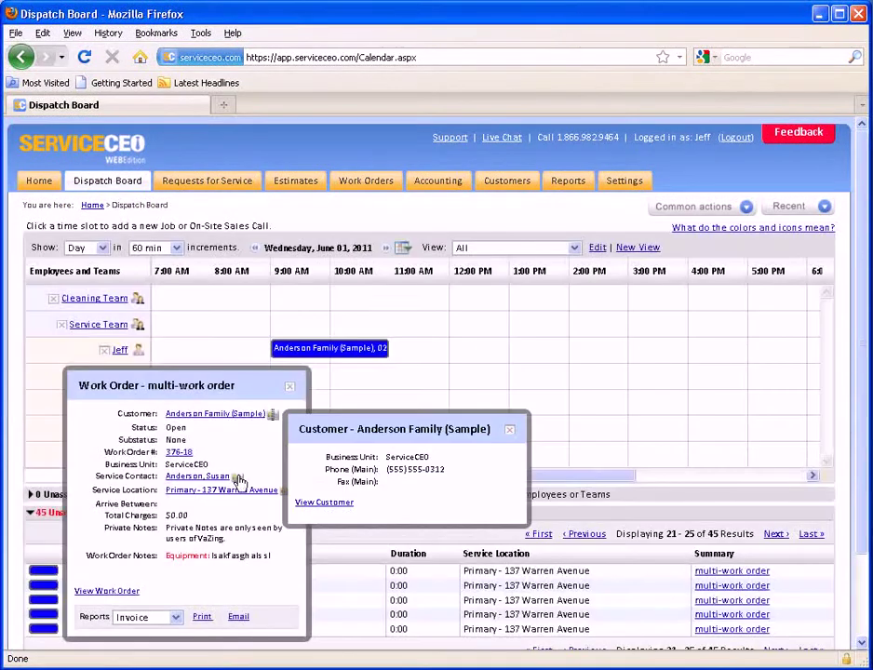
{"action": "left_click", "coordinate": [238, 477]}
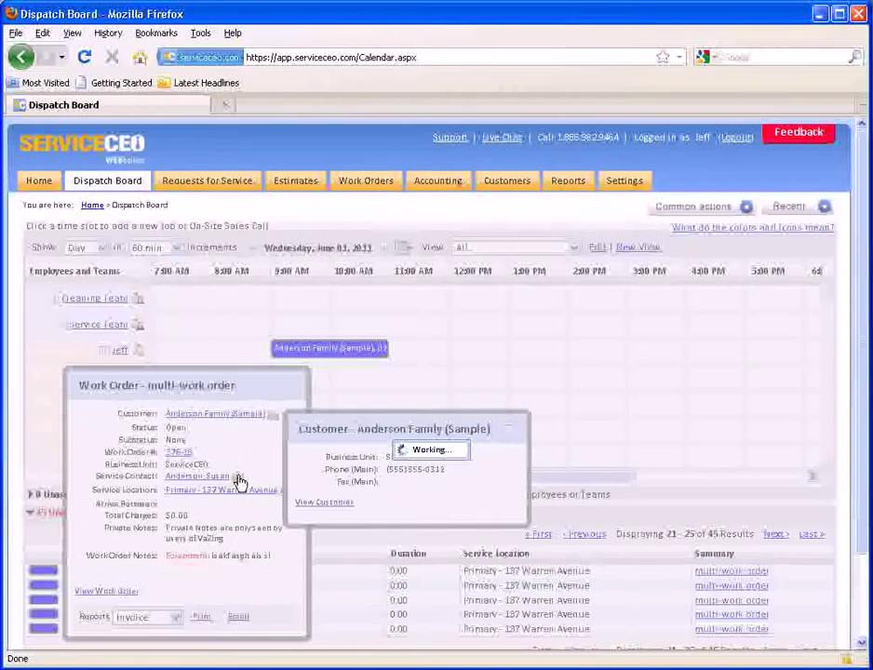
{"action": "left_click", "coordinate": [472, 492]}
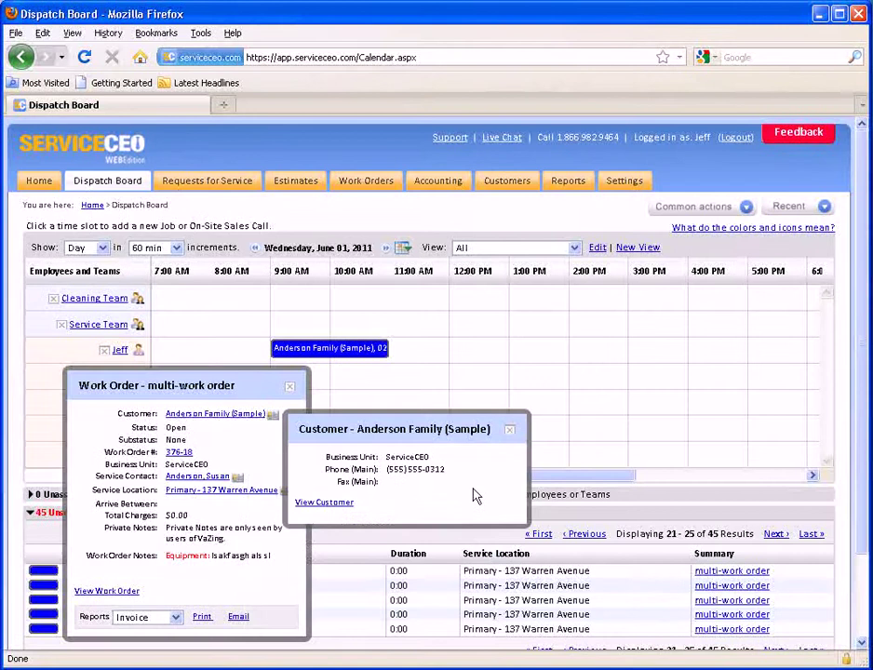
{"action": "left_click", "coordinate": [508, 430]}
{"action": "left_click", "coordinate": [284, 491]}
{"action": "left_click", "coordinate": [524, 509]}
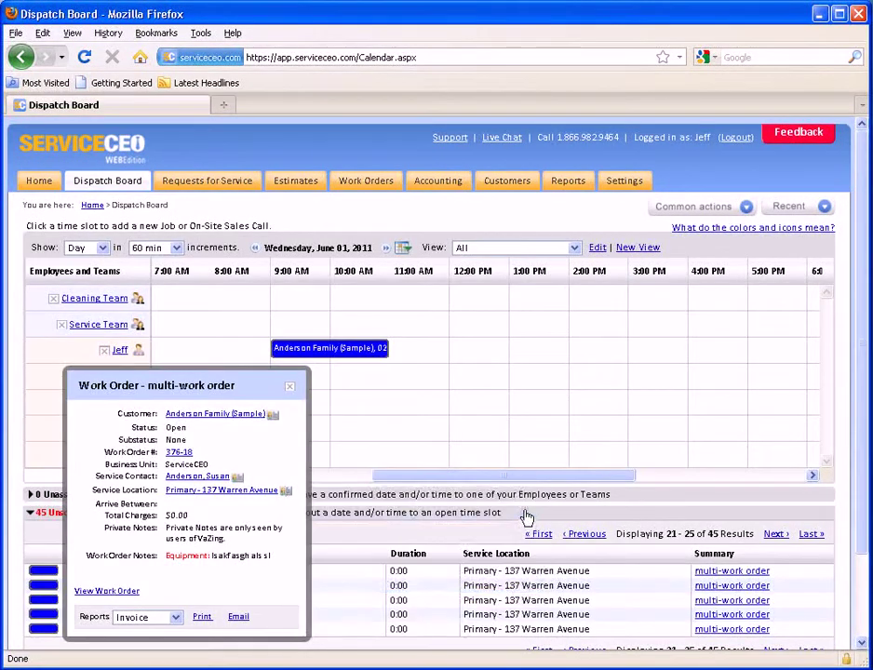
Check which report types can be printed or emailed for the multi-work order, and close its details.
{"action": "left_click", "coordinate": [137, 618]}
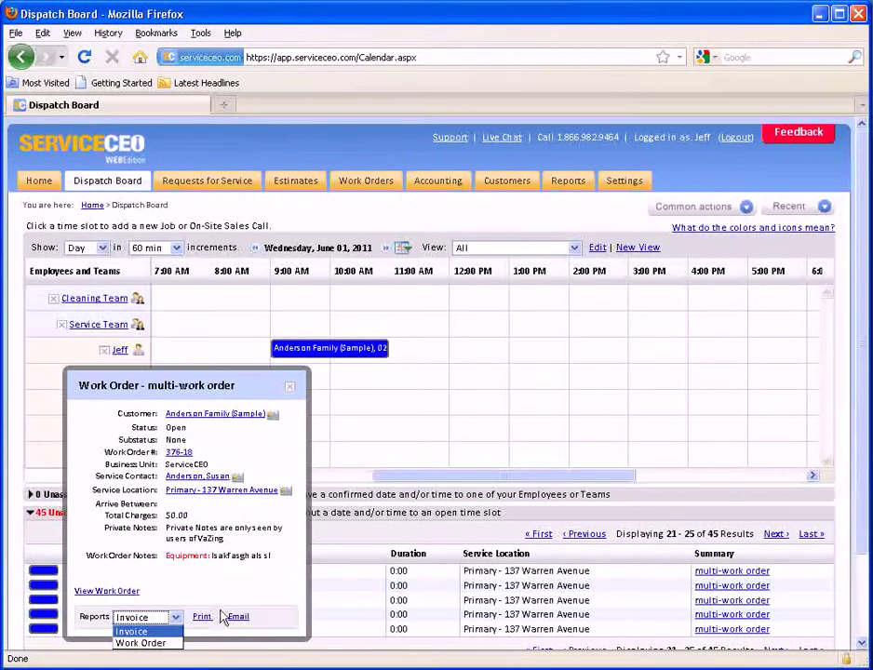
{"action": "left_click", "coordinate": [296, 395]}
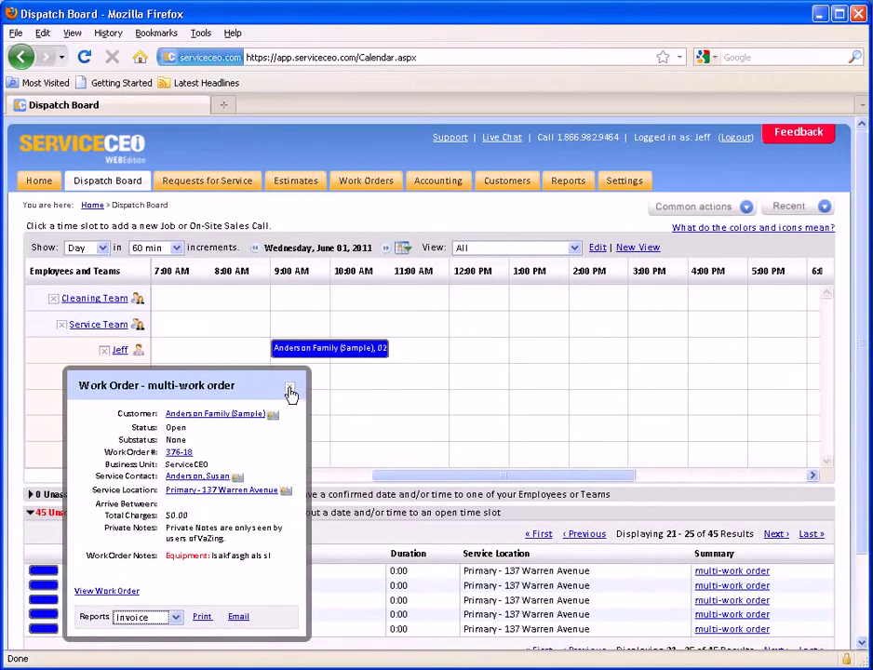
{"action": "left_click", "coordinate": [290, 392]}
Schedule the first listed multi-work order on 6/1/2011 at 1:00 PM for the third listed employee and confirm.
{"action": "left_click_drag", "start_coordinate": [51, 577], "coordinate": [522, 411]}
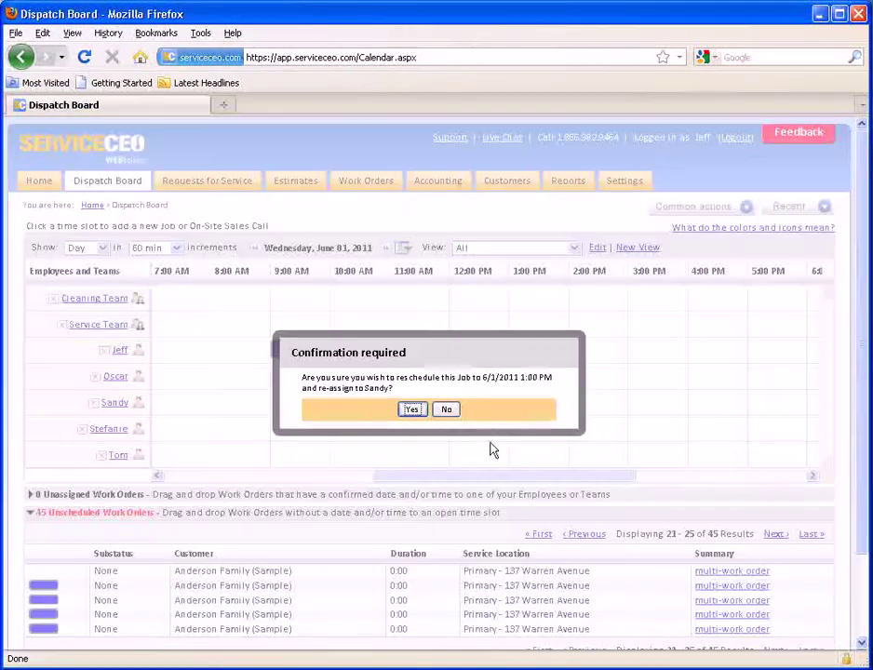
{"action": "left_click", "coordinate": [413, 410]}
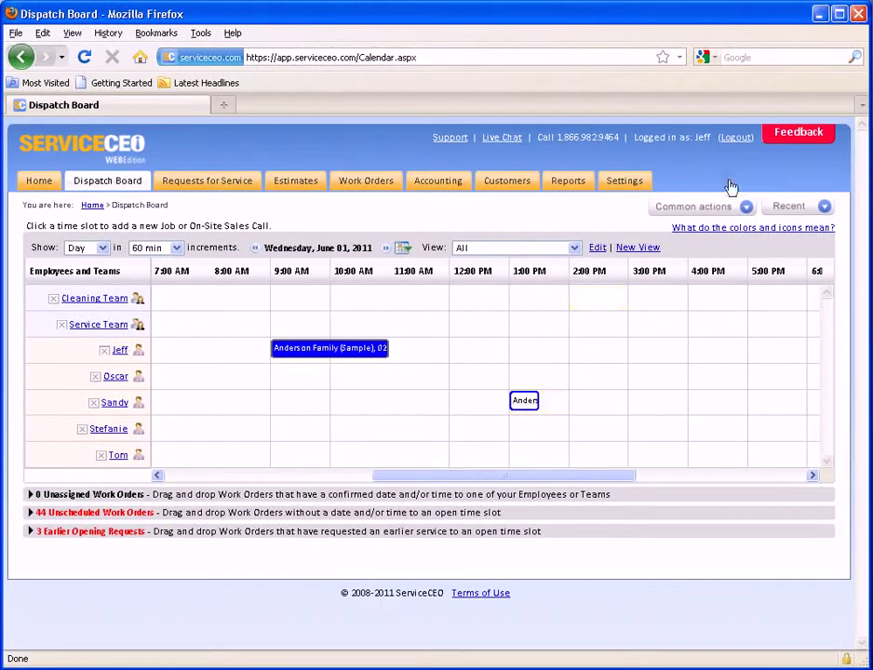
Review the board's color and icon key, and stretch the new 1:00 PM work order to end at about 3:30 PM.
{"action": "left_click", "coordinate": [719, 229]}
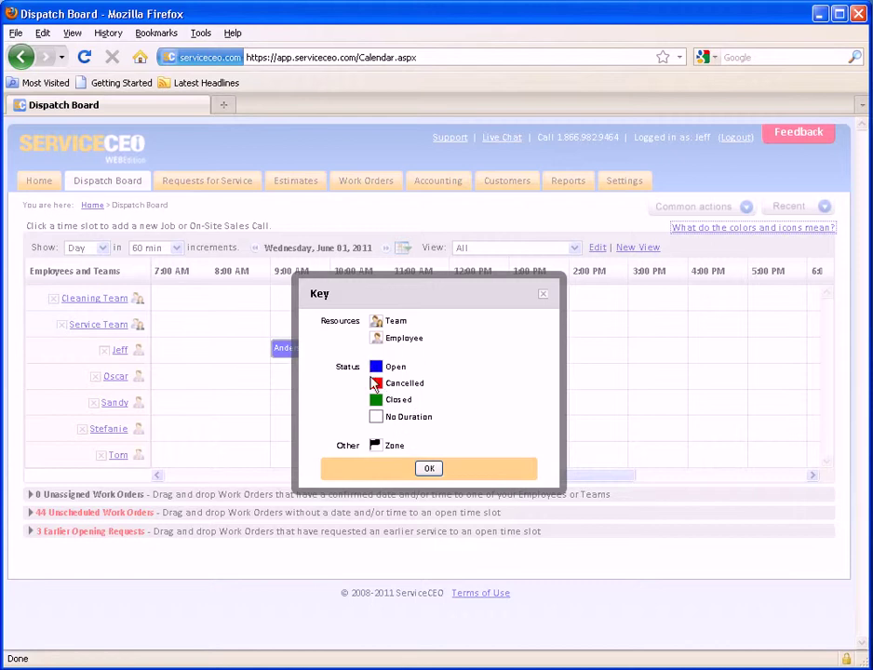
{"action": "left_click", "coordinate": [429, 468]}
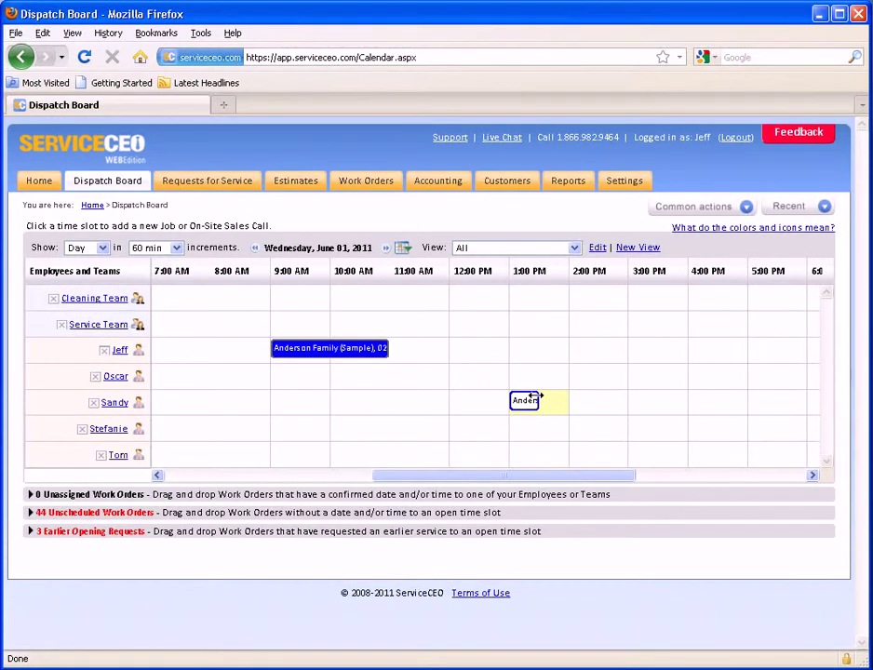
{"action": "left_click_drag", "start_coordinate": [535, 396], "coordinate": [654, 397]}
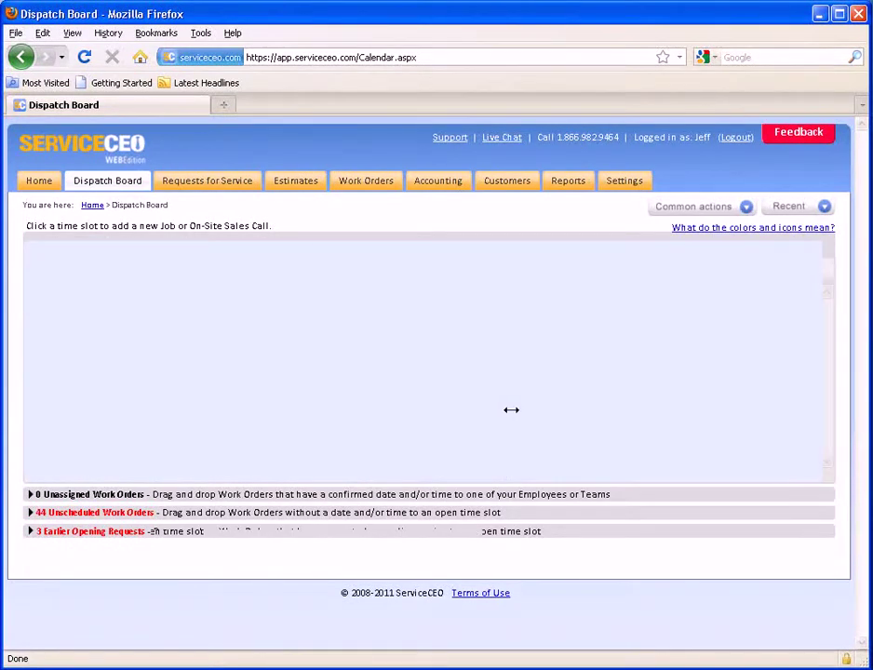
Expand the earlier opening requests and examine the install furnace work order, including the customer's phone number.
{"action": "left_click", "coordinate": [93, 538]}
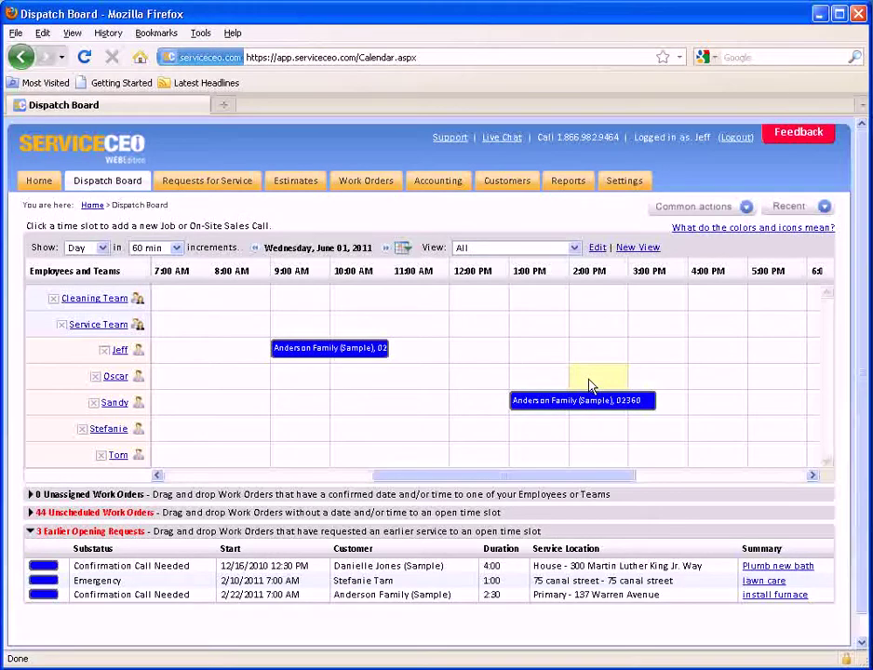
{"action": "left_click", "coordinate": [43, 598]}
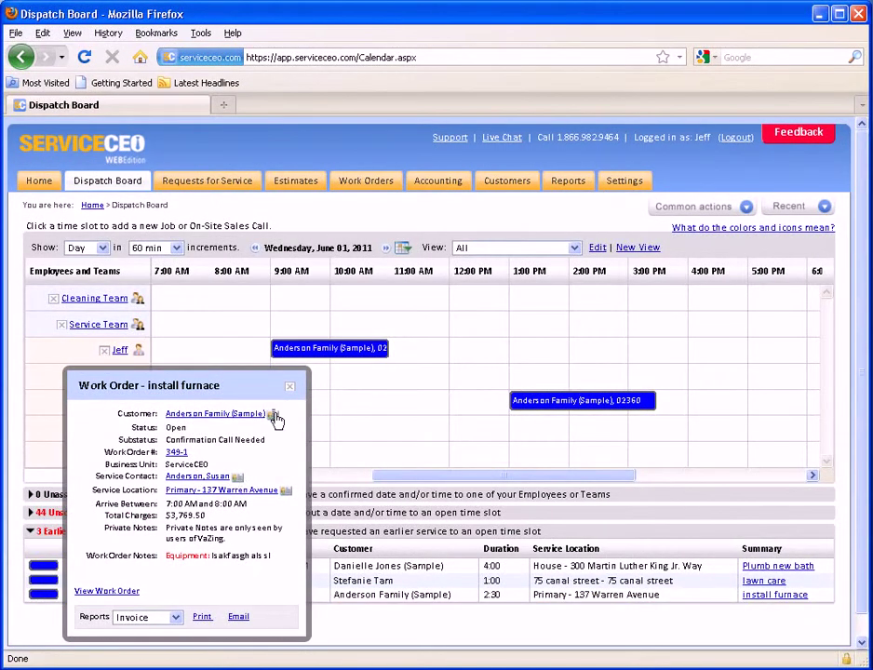
{"action": "left_click", "coordinate": [274, 416]}
{"action": "left_click_drag", "start_coordinate": [387, 468], "coordinate": [479, 475]}
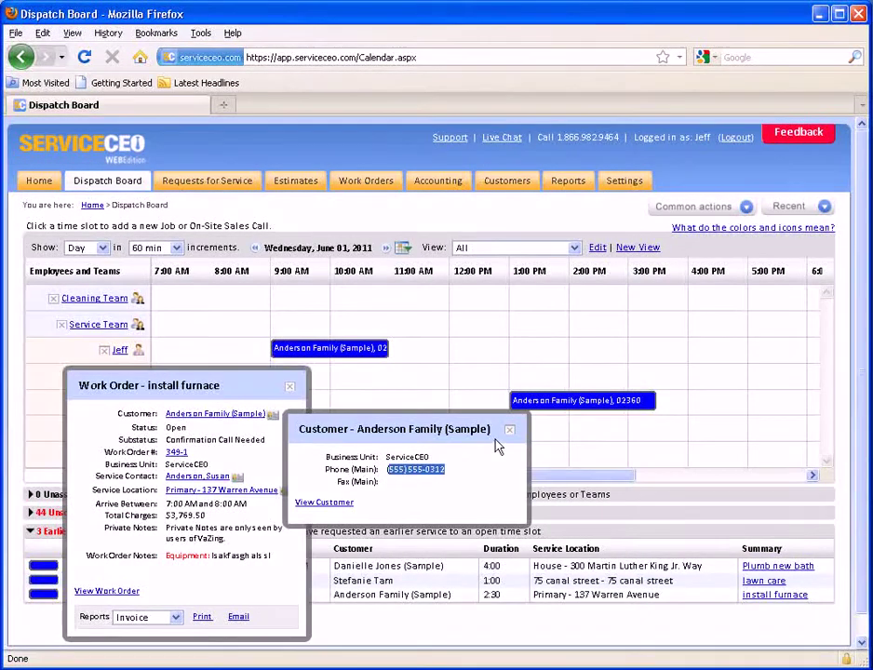
{"action": "left_click", "coordinate": [509, 428]}
{"action": "left_click", "coordinate": [286, 391]}
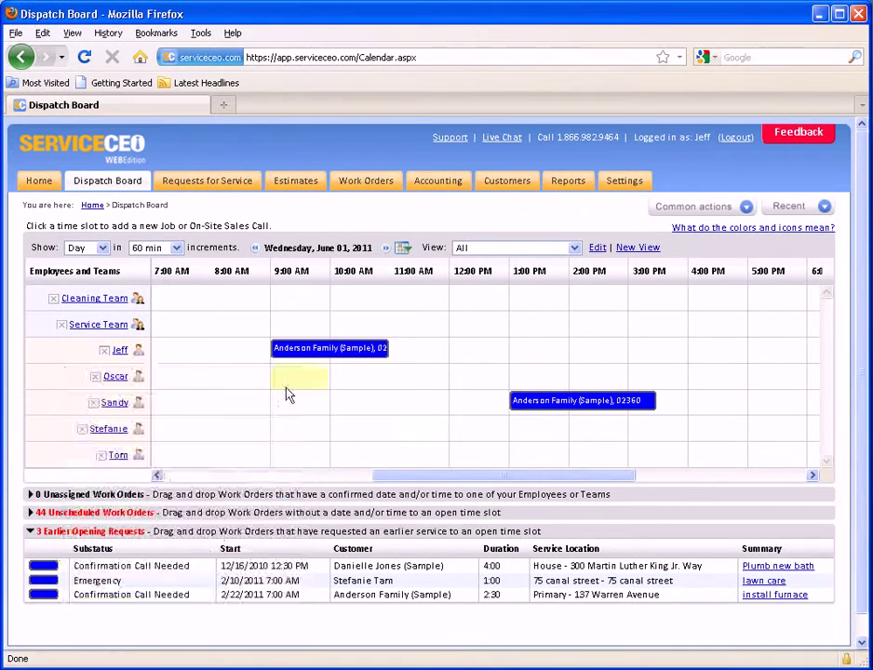
Reschedule the emergency lawn care request to 6/1/2011 at 9:00 AM for the third listed employee, confirm, and collapse the requests list.
{"action": "left_click_drag", "start_coordinate": [46, 582], "coordinate": [293, 410]}
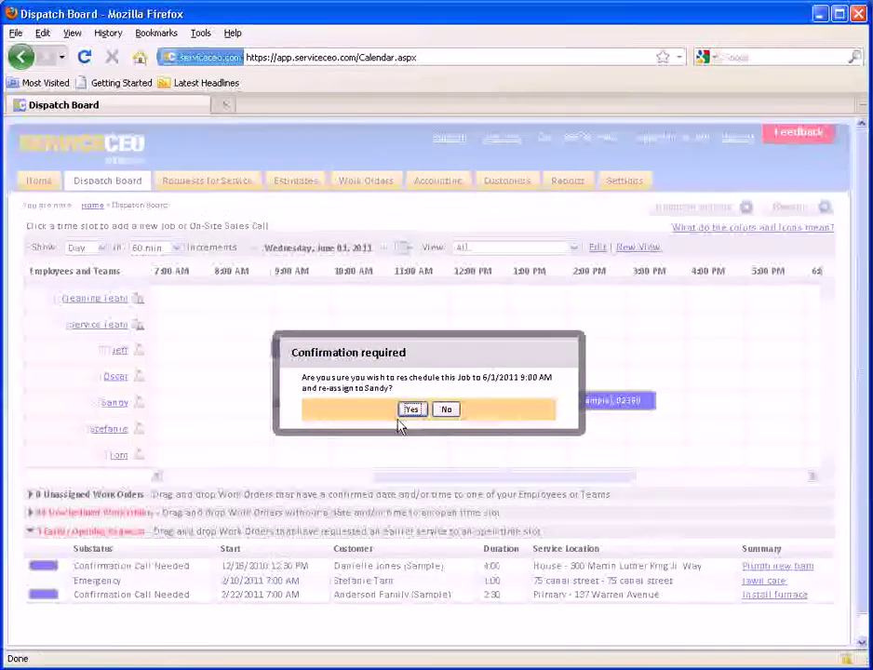
{"action": "left_click", "coordinate": [412, 410]}
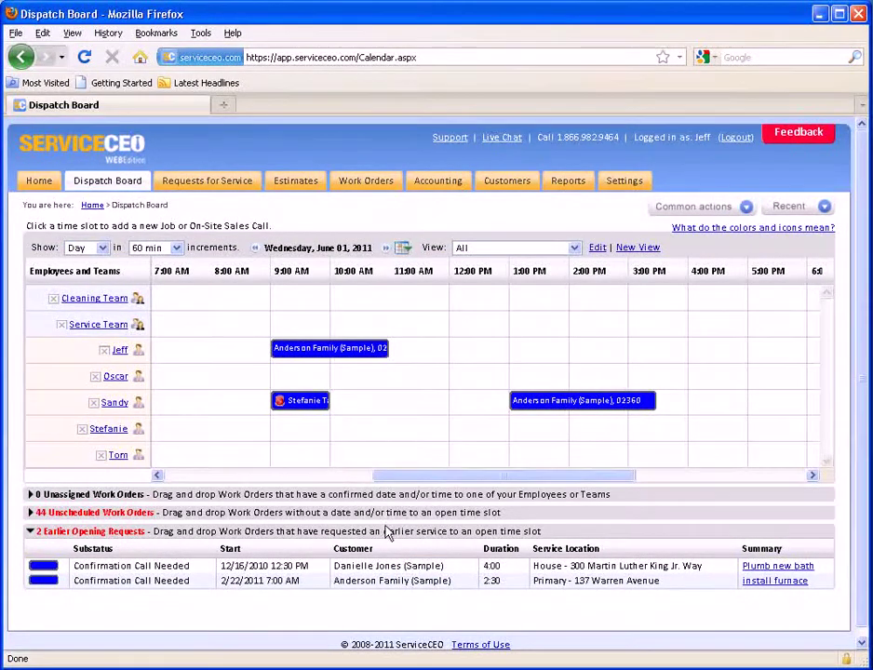
{"action": "left_click", "coordinate": [389, 531]}
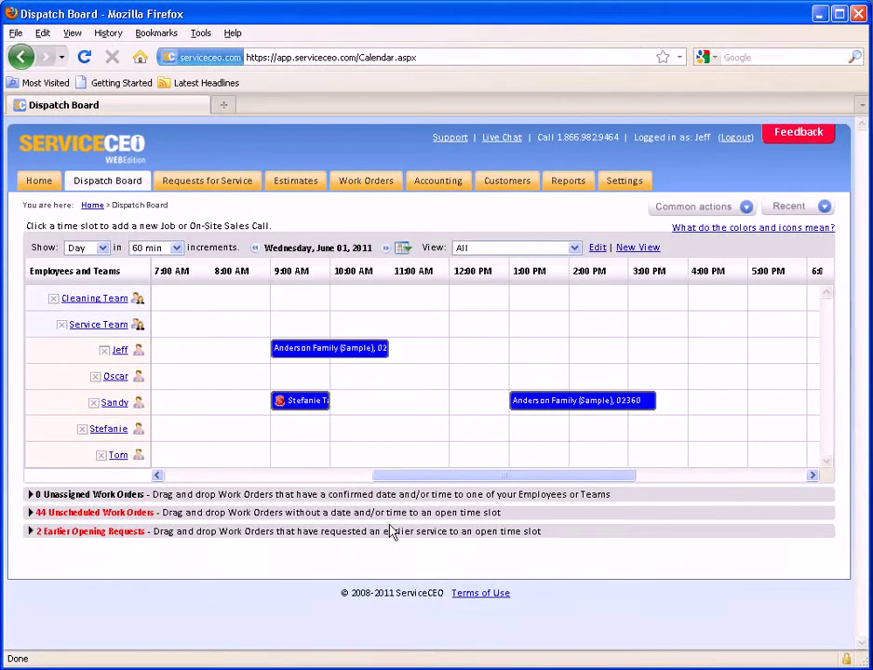
Add a new Job at 1:00 PM on 6/1/2011 for the first listed employee and link it to the second listed customer.
{"action": "left_click", "coordinate": [518, 352]}
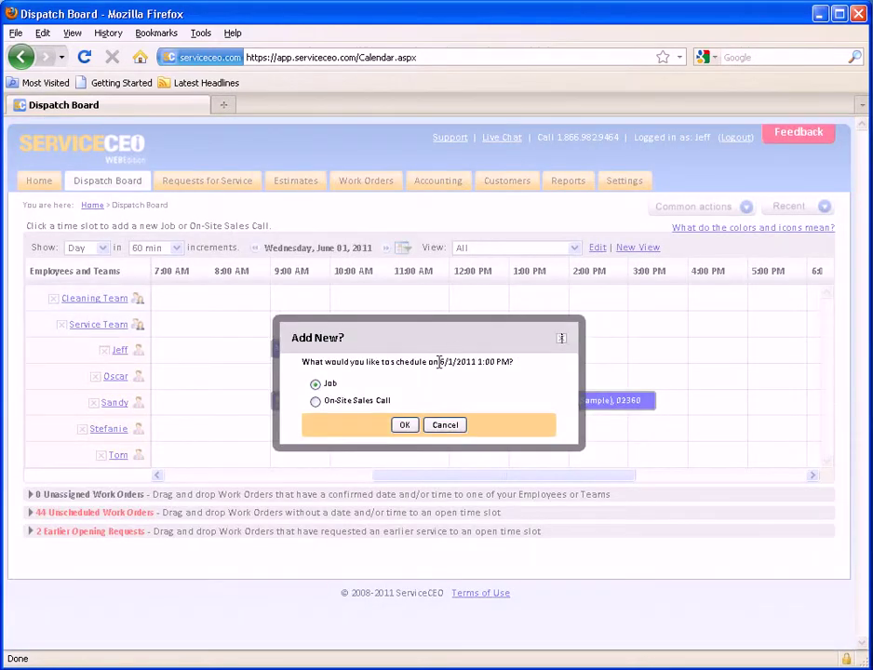
{"action": "left_click_drag", "start_coordinate": [439, 361], "coordinate": [510, 361]}
{"action": "left_click", "coordinate": [481, 361]}
{"action": "left_click", "coordinate": [404, 424]}
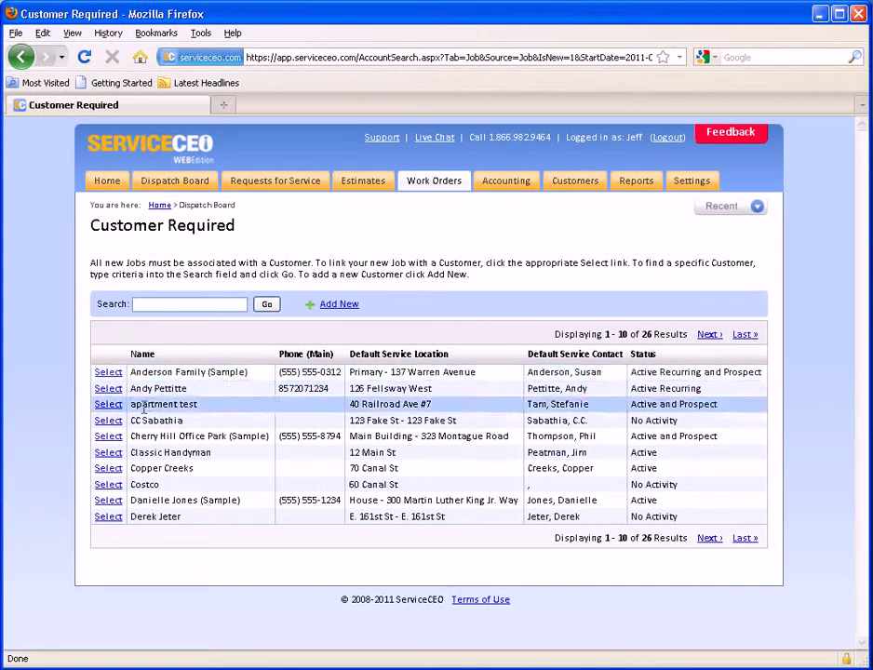
{"action": "left_click", "coordinate": [118, 394]}
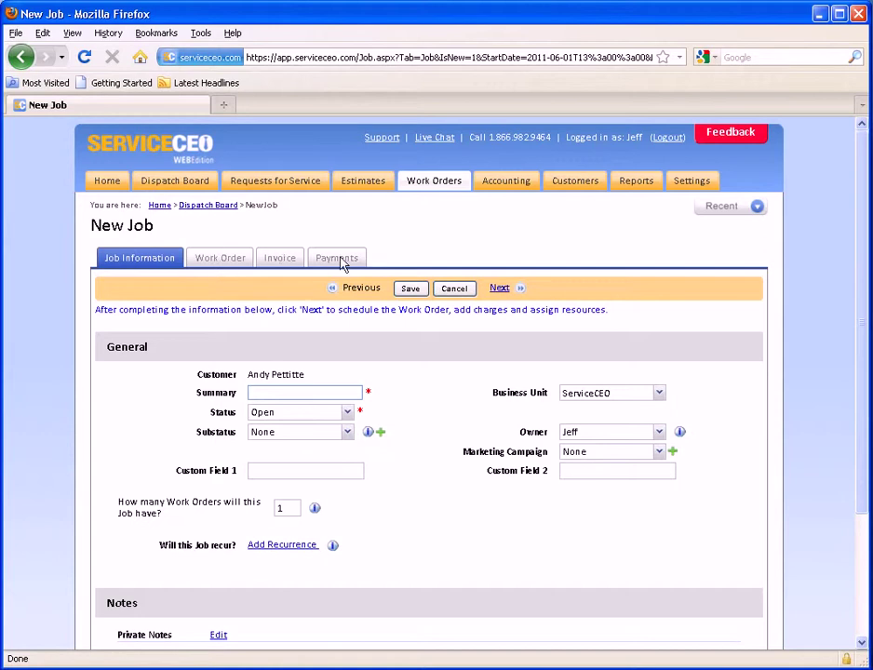
Enter "Clean Carpets" as the new job's summary.
{"action": "right_click", "coordinate": [175, 269]}
{"action": "left_click", "coordinate": [240, 245]}
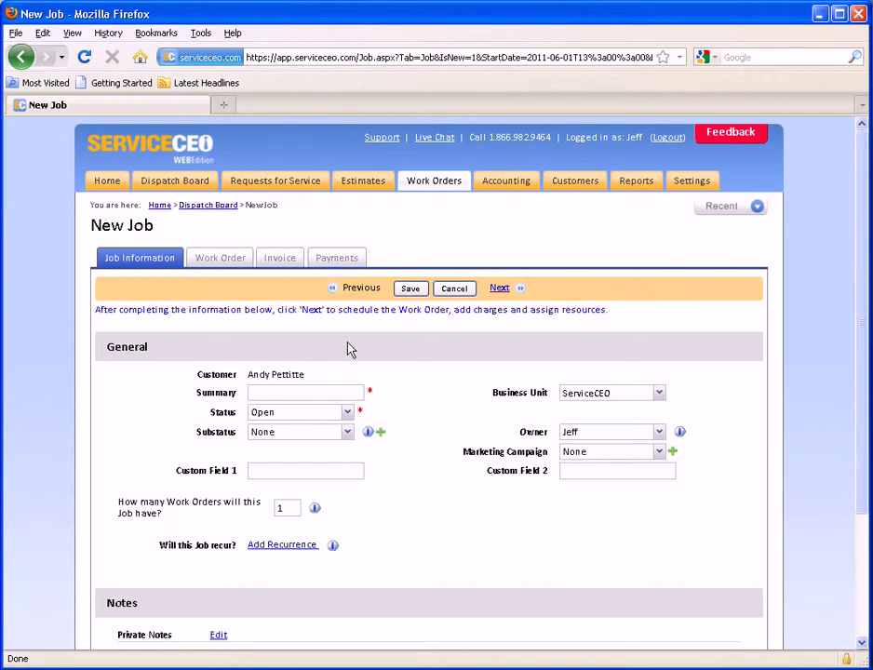
{"action": "left_click", "coordinate": [323, 392]}
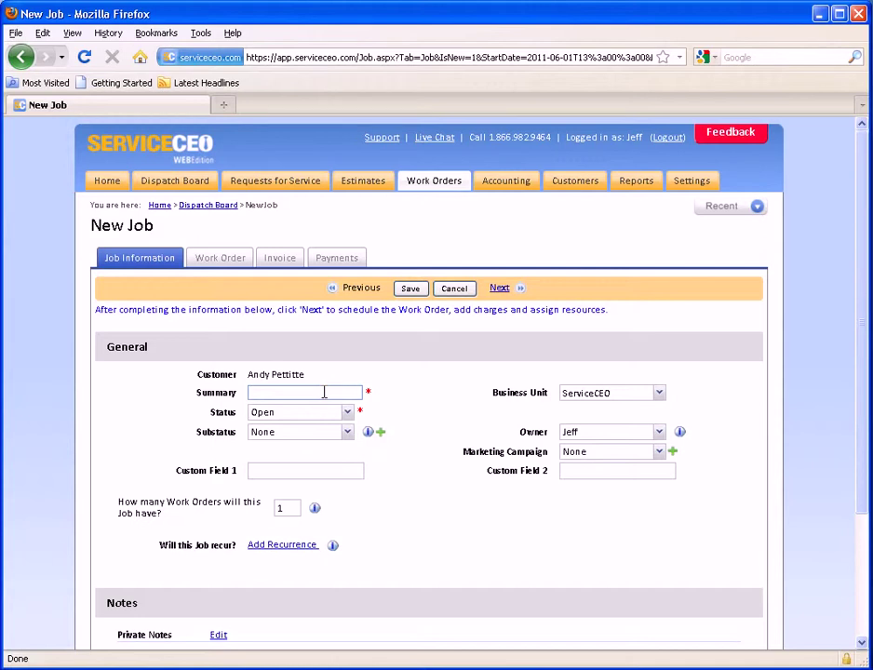
{"action": "type", "text": "Clean Carpets"}
{"action": "left_click", "coordinate": [421, 388]}
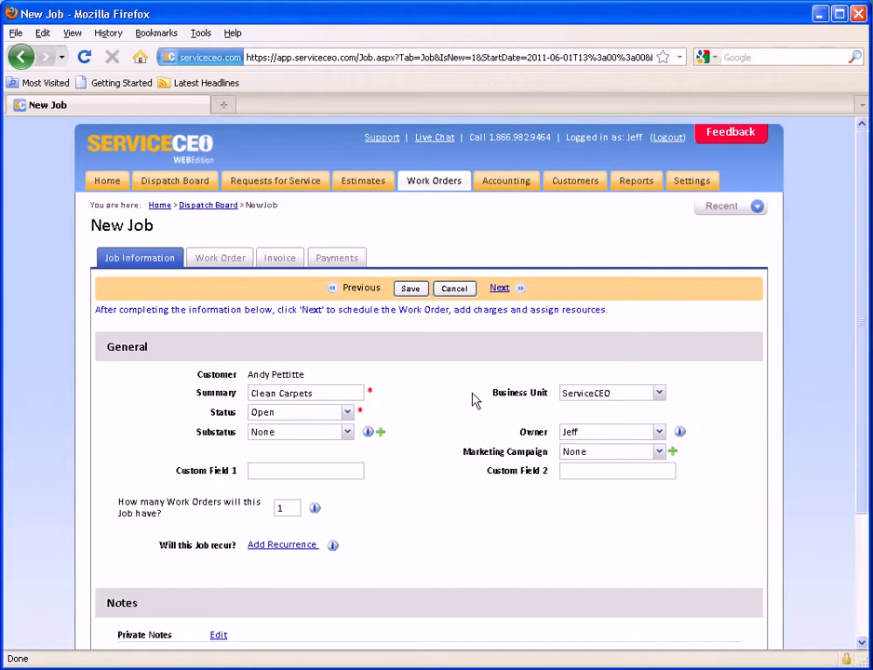
Set the job's substatus to Confirmation Call Needed and its marketing campaign to Mass Mailing.
{"action": "left_click", "coordinate": [346, 434]}
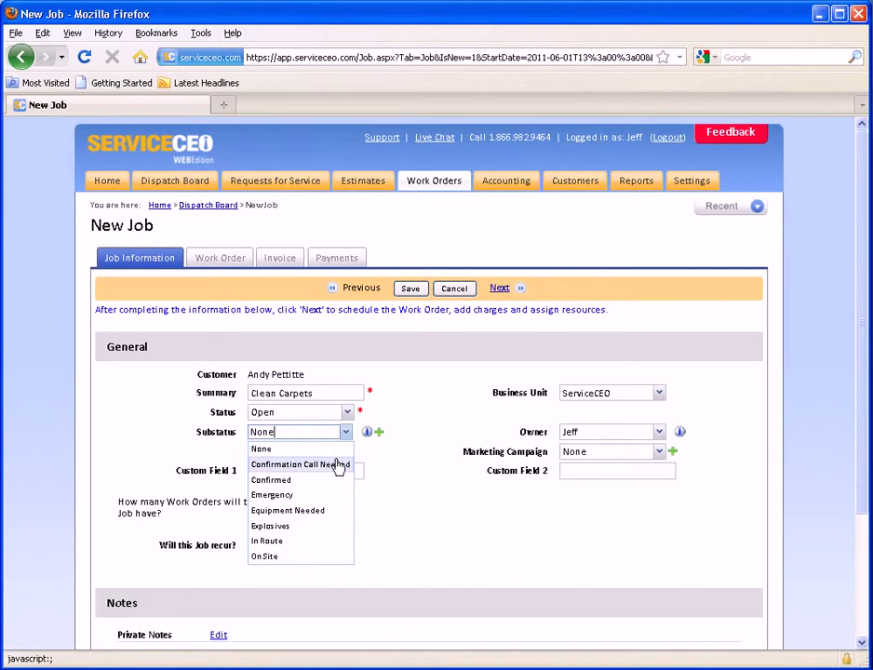
{"action": "left_click", "coordinate": [337, 466]}
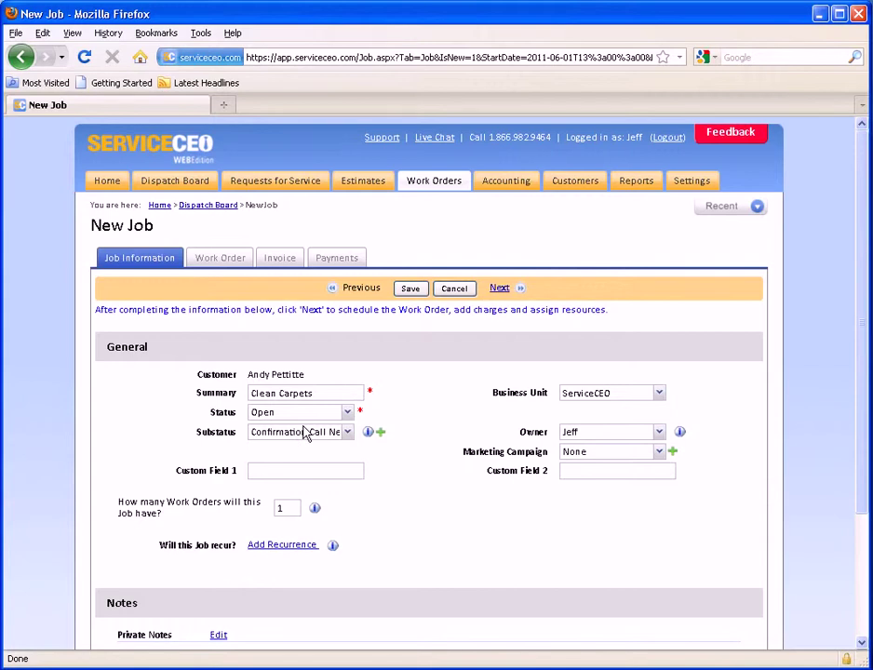
{"action": "left_click", "coordinate": [605, 451]}
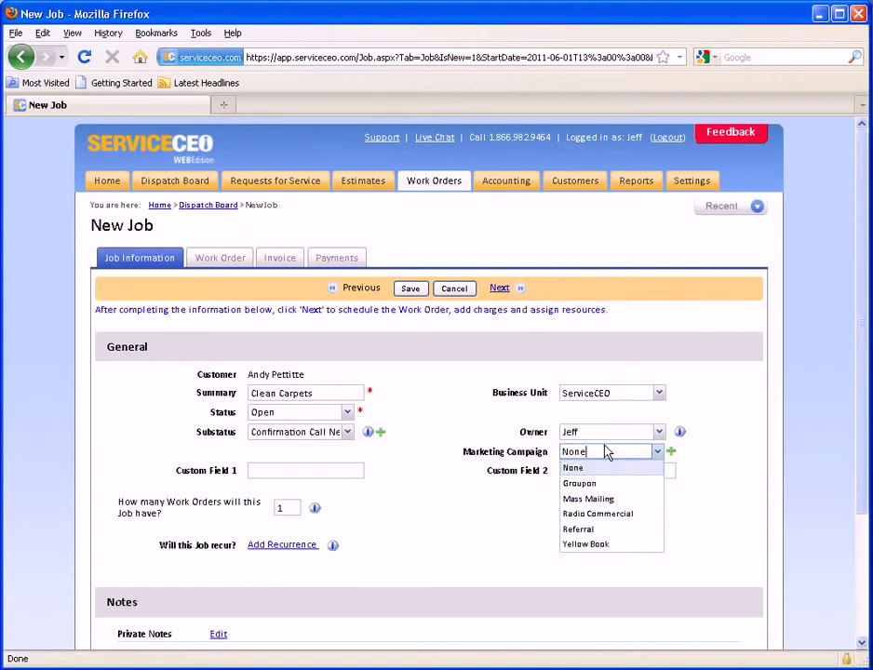
{"action": "left_click", "coordinate": [602, 499]}
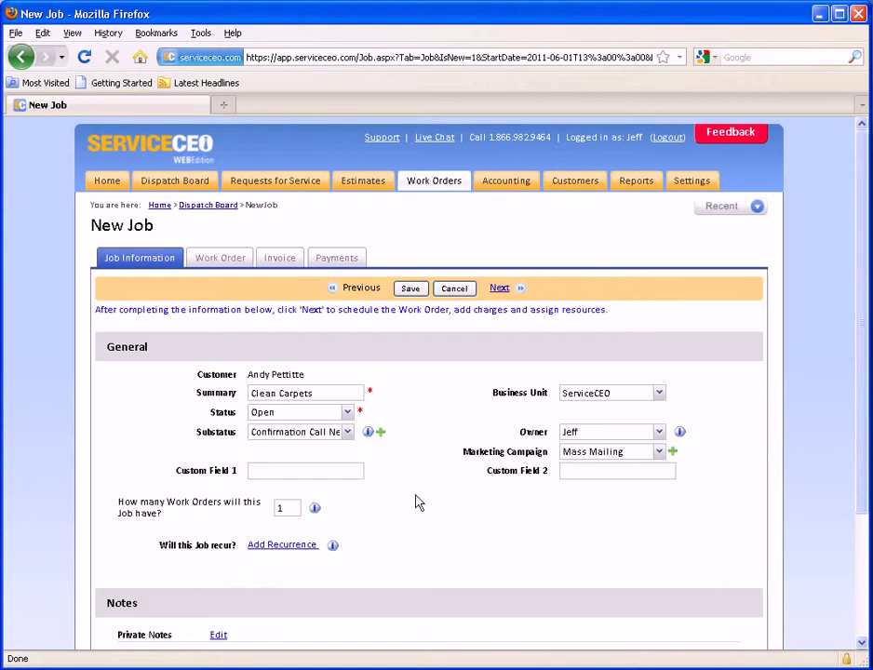
Continue to the job's work order details and examine the work order number.
{"action": "scroll", "coordinate": [416, 502], "scroll_direction": "down", "scroll_amount": 3}
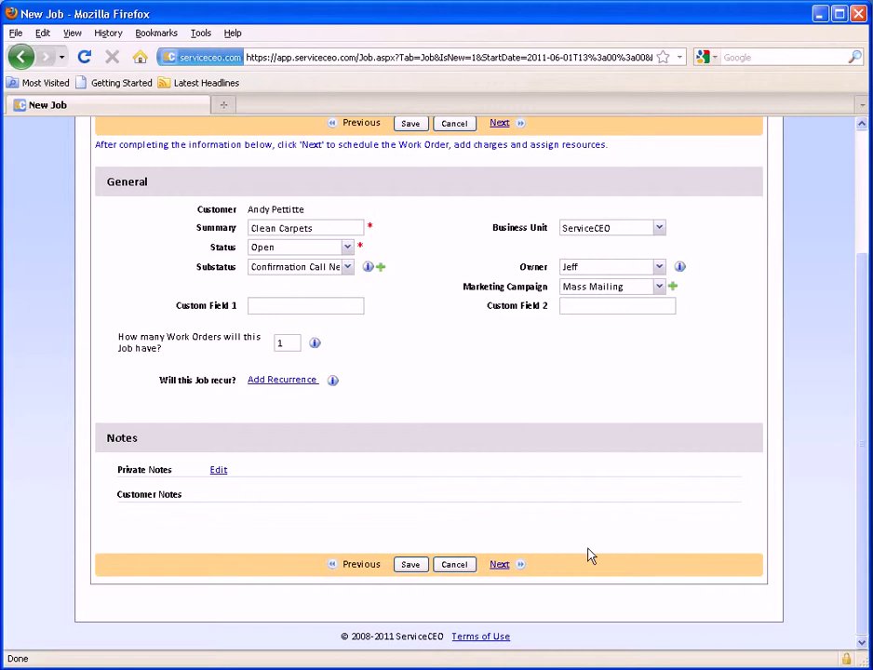
{"action": "left_click", "coordinate": [500, 565]}
{"action": "left_click", "coordinate": [499, 565]}
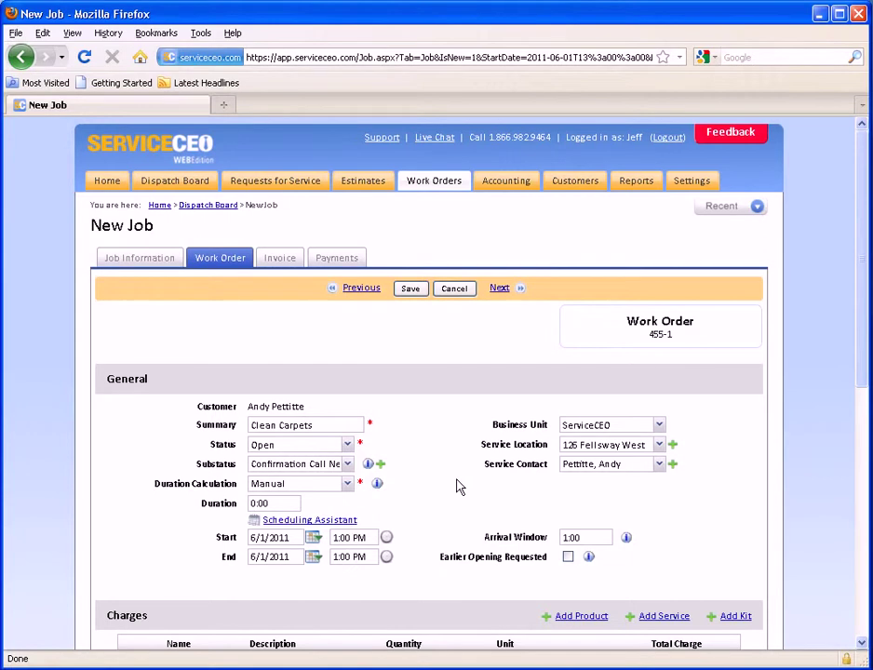
{"action": "left_click_drag", "start_coordinate": [678, 340], "coordinate": [651, 335]}
{"action": "left_click", "coordinate": [630, 337]}
Set the work order's duration to 3:30.
{"action": "scroll", "coordinate": [462, 346], "scroll_direction": "down", "scroll_amount": 2}
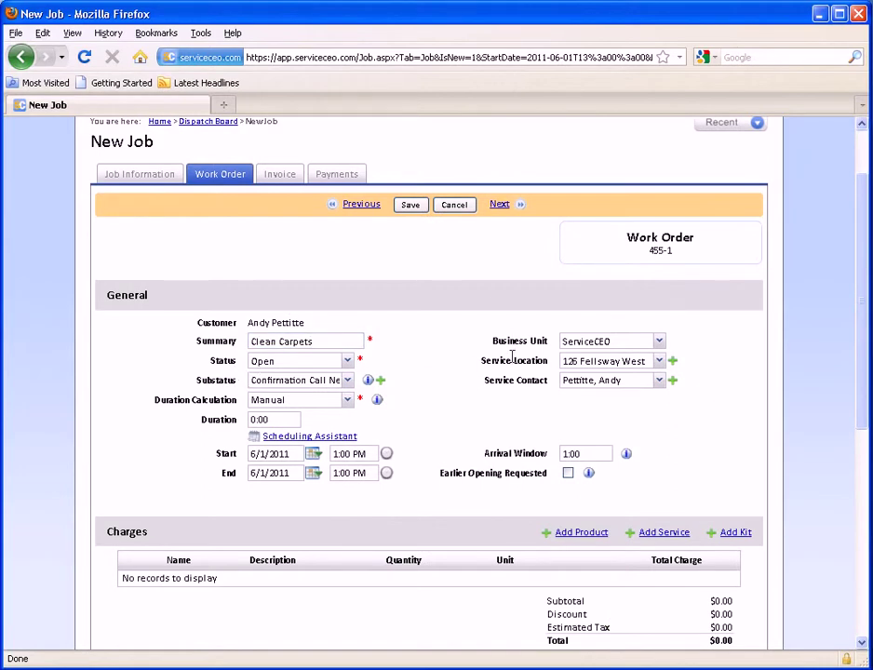
{"action": "scroll", "coordinate": [518, 376], "scroll_direction": "down", "scroll_amount": 2}
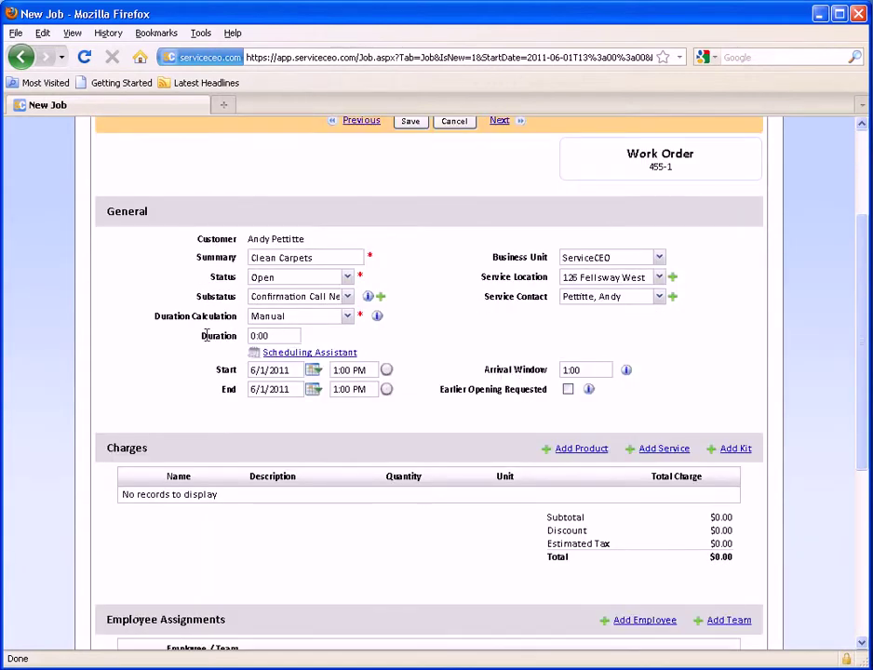
{"action": "left_click_drag", "start_coordinate": [274, 334], "coordinate": [204, 332]}
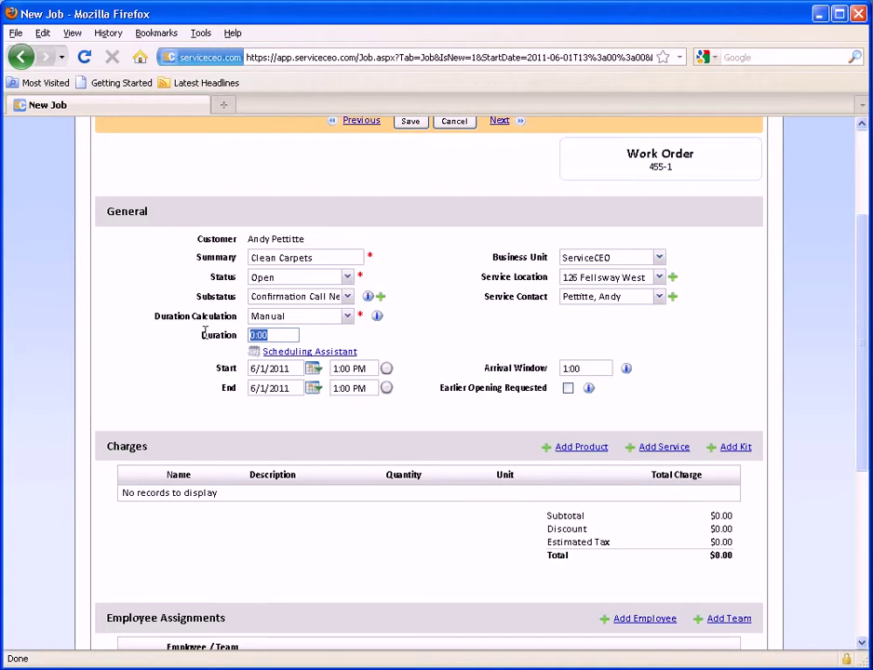
{"action": "type", "text": "3"}
{"action": "left_click", "coordinate": [335, 342]}
{"action": "left_click_drag", "start_coordinate": [296, 335], "coordinate": [158, 333]}
{"action": "type", "text": "30"}
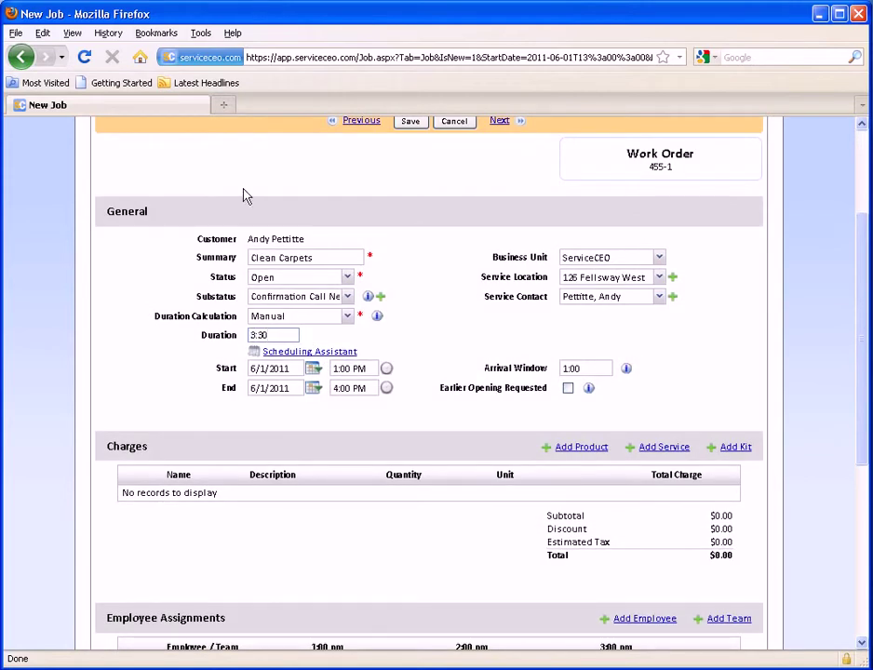
{"action": "left_click", "coordinate": [445, 337]}
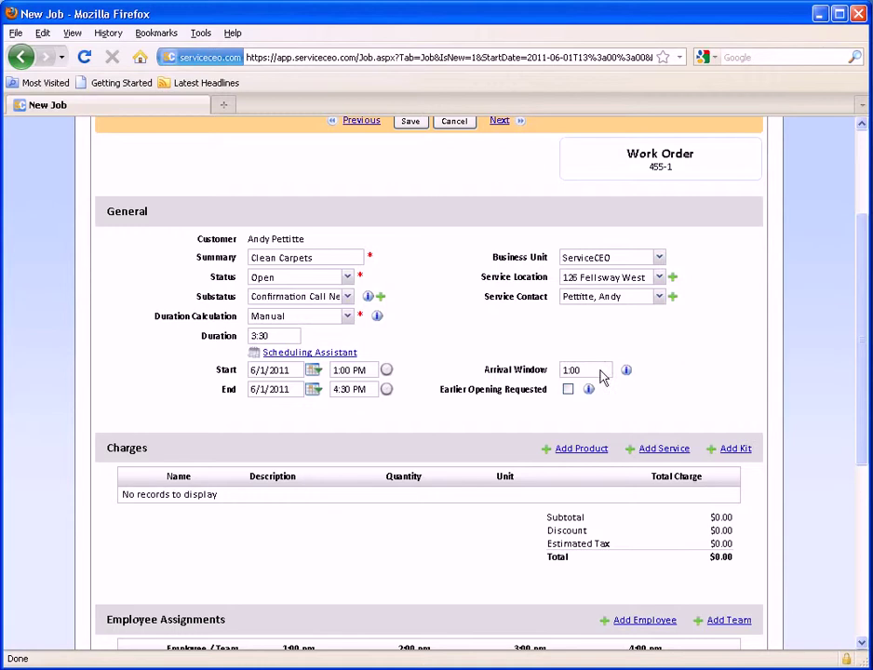
Set the work order's arrival window to 0:00.
{"action": "left_click", "coordinate": [587, 369]}
{"action": "left_click_drag", "start_coordinate": [594, 370], "coordinate": [531, 371]}
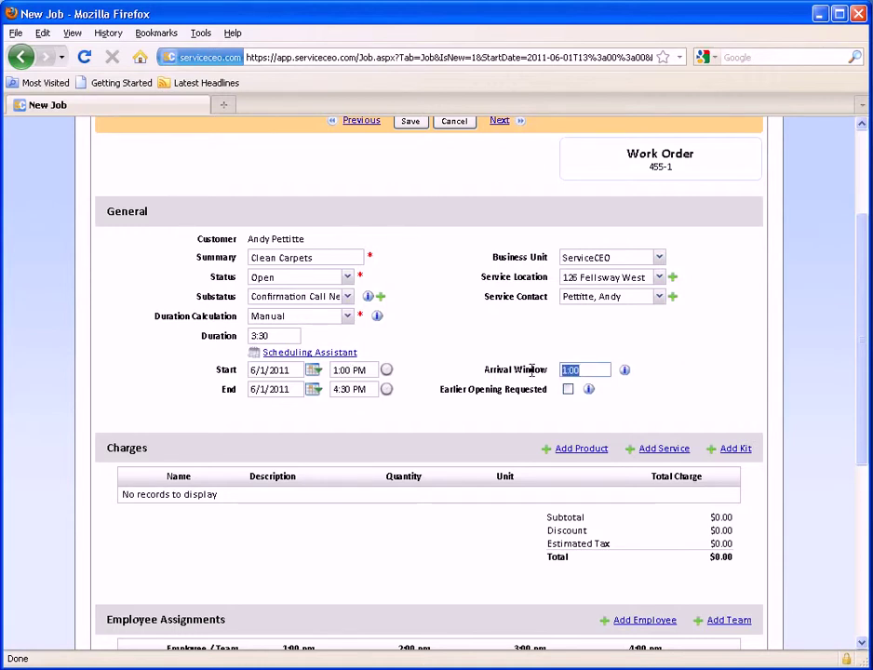
{"action": "right_click", "coordinate": [337, 369]}
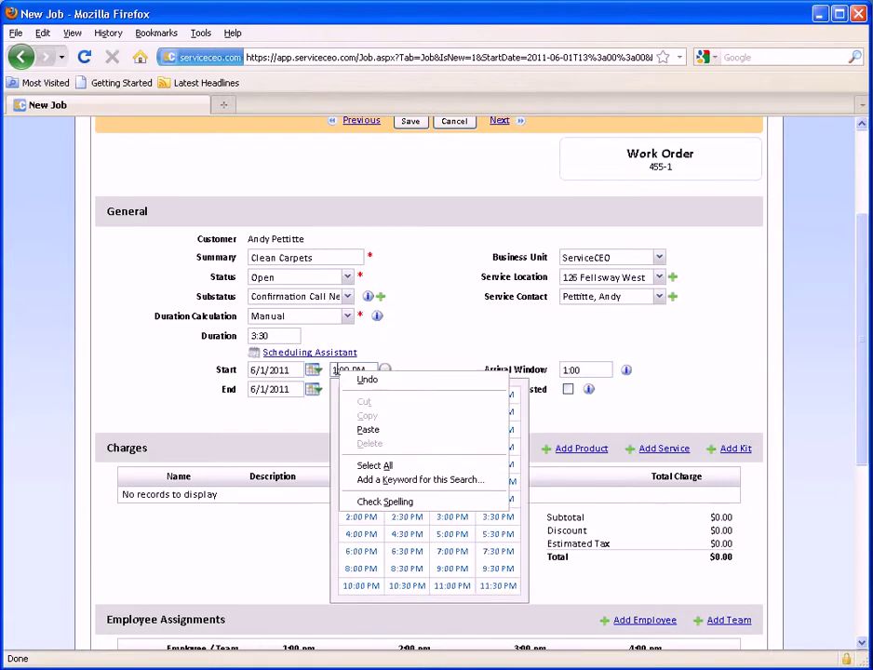
{"action": "left_click", "coordinate": [410, 362]}
{"action": "left_click_drag", "start_coordinate": [602, 368], "coordinate": [542, 370]}
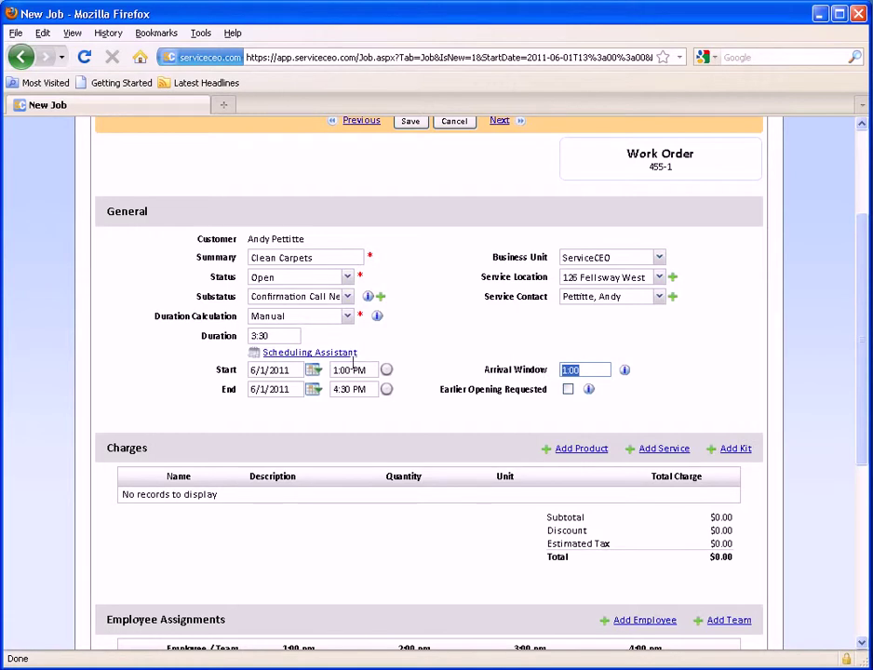
{"action": "type", "text": "0"}
{"action": "left_click", "coordinate": [725, 373]}
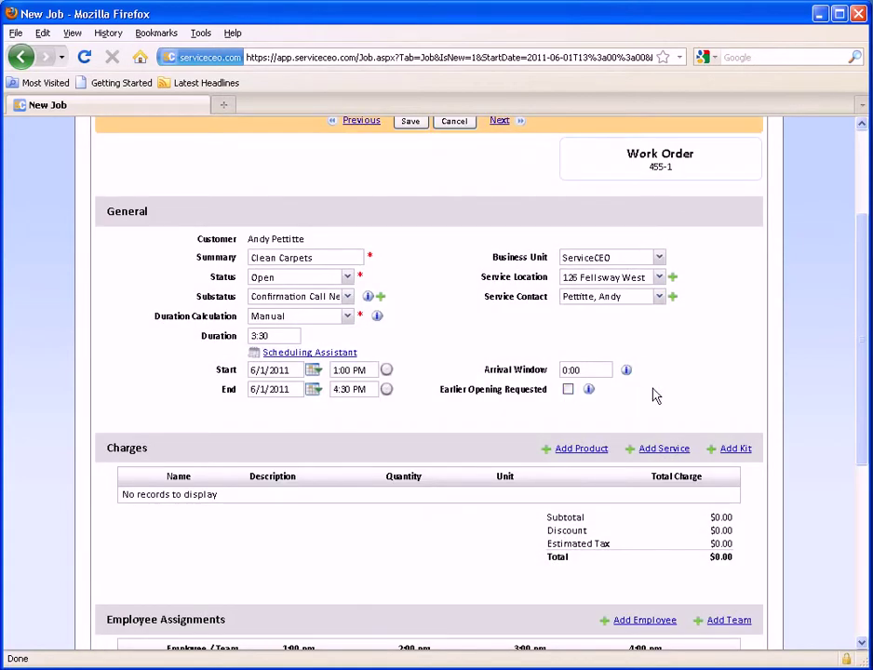
Add the hourly Carpet Cleaning service to the work order's charges with a quantity of 3:30.
{"action": "scroll", "coordinate": [660, 372], "scroll_direction": "down", "scroll_amount": 2}
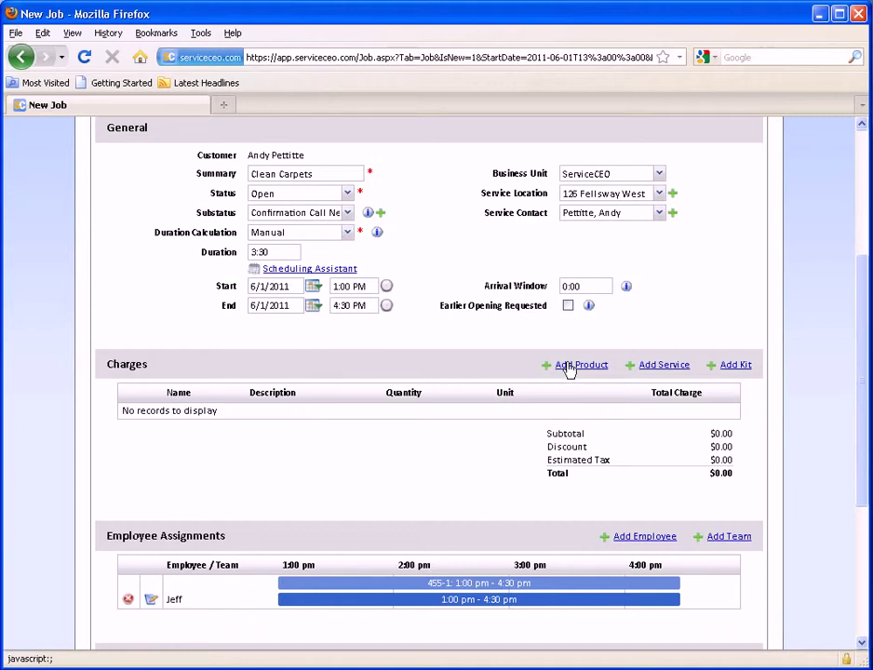
{"action": "left_click", "coordinate": [664, 366]}
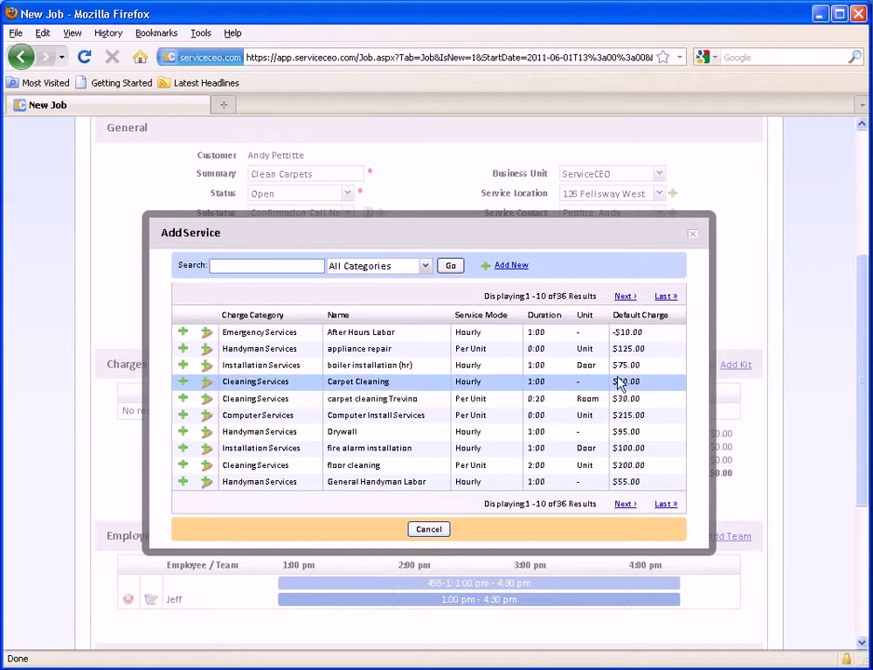
{"action": "left_click", "coordinate": [208, 388]}
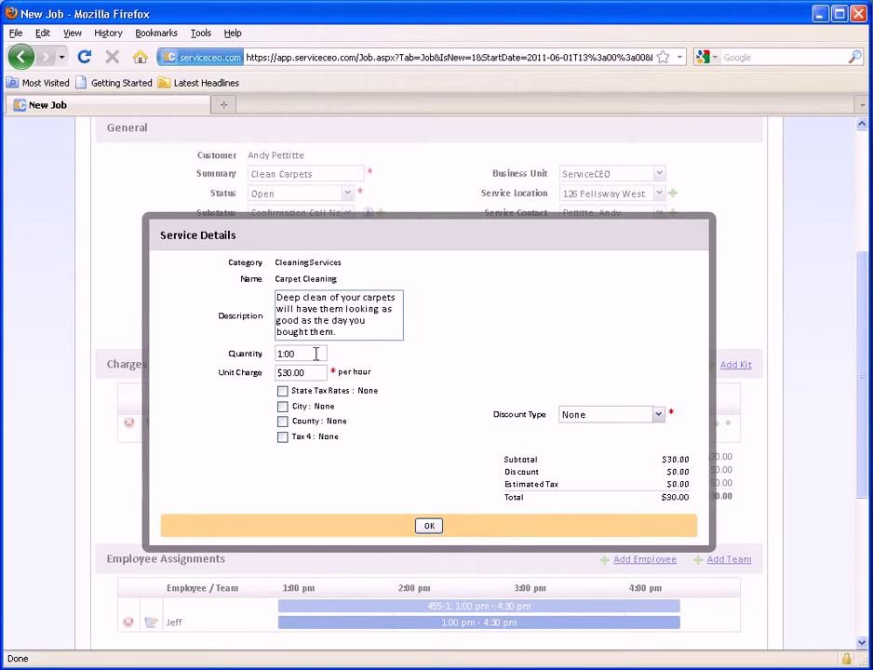
{"action": "type", "text": "3:30"}
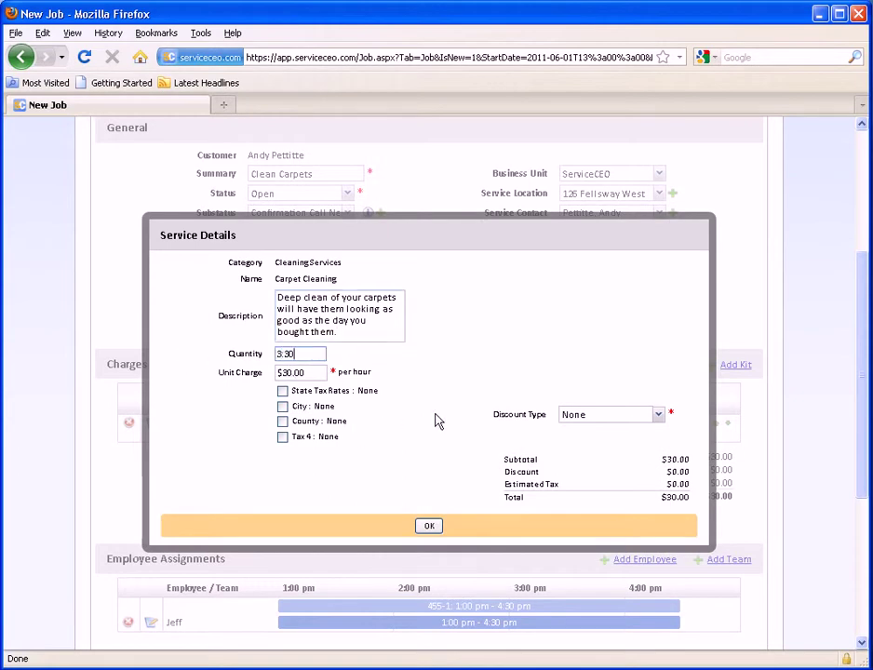
{"action": "left_click", "coordinate": [439, 419]}
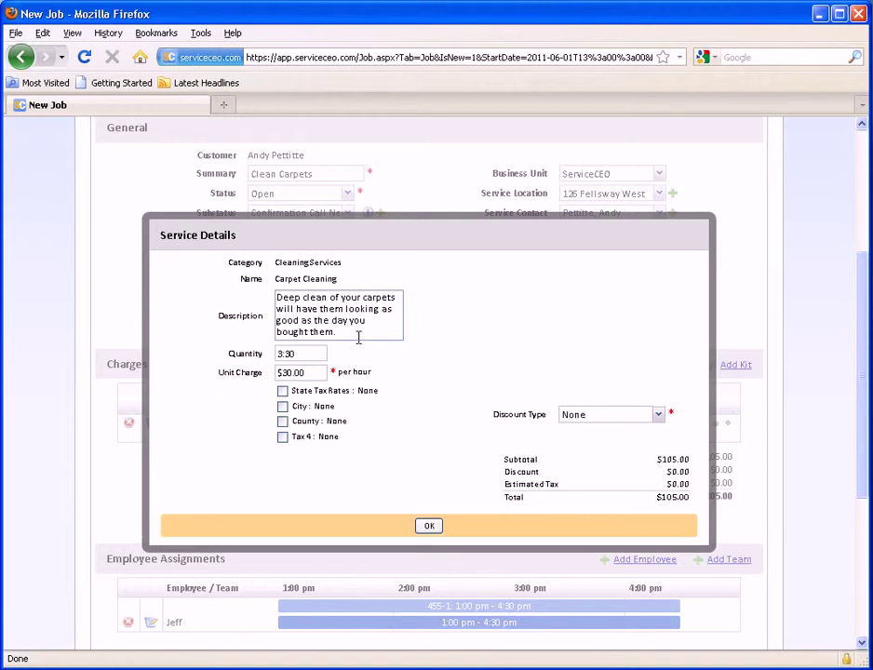
Apply a Percentage discount of 5% to the Carpet Cleaning service and accept the service details.
{"action": "left_click", "coordinate": [617, 425]}
{"action": "left_click", "coordinate": [616, 421]}
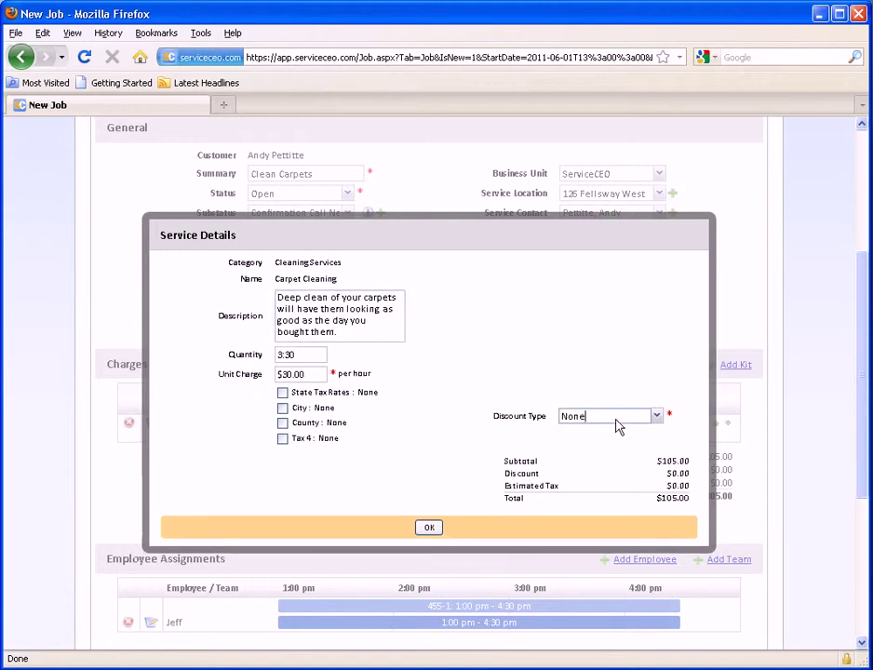
{"action": "left_click", "coordinate": [617, 420]}
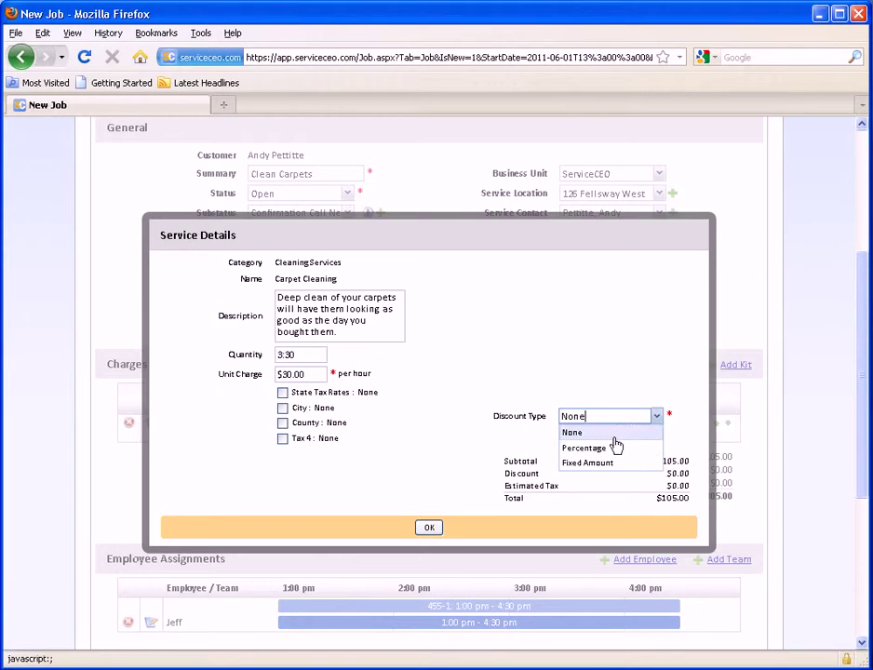
{"action": "left_click", "coordinate": [615, 447]}
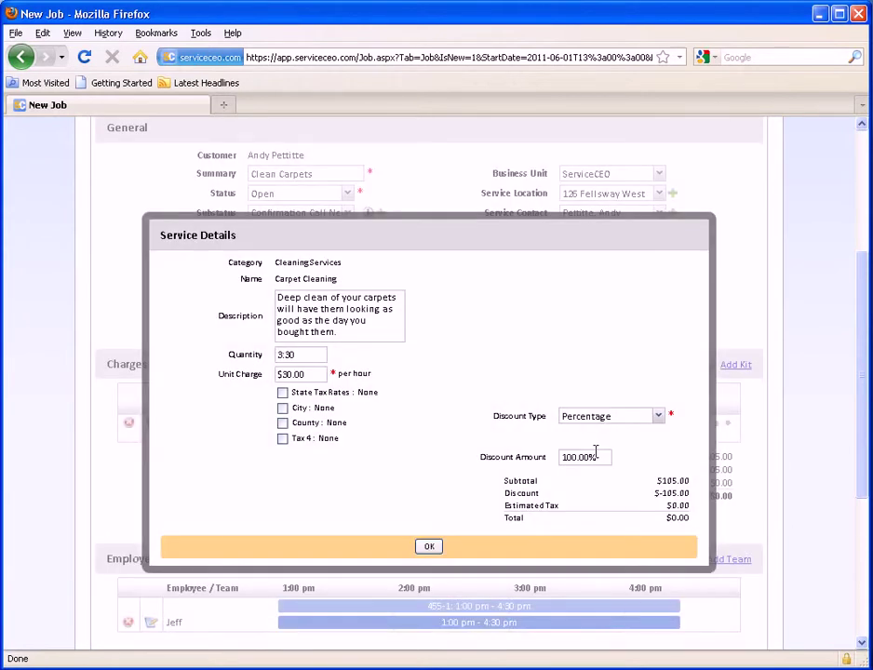
{"action": "left_click", "coordinate": [597, 459]}
{"action": "type", "text": "5"}
{"action": "key", "text": "Tab"}
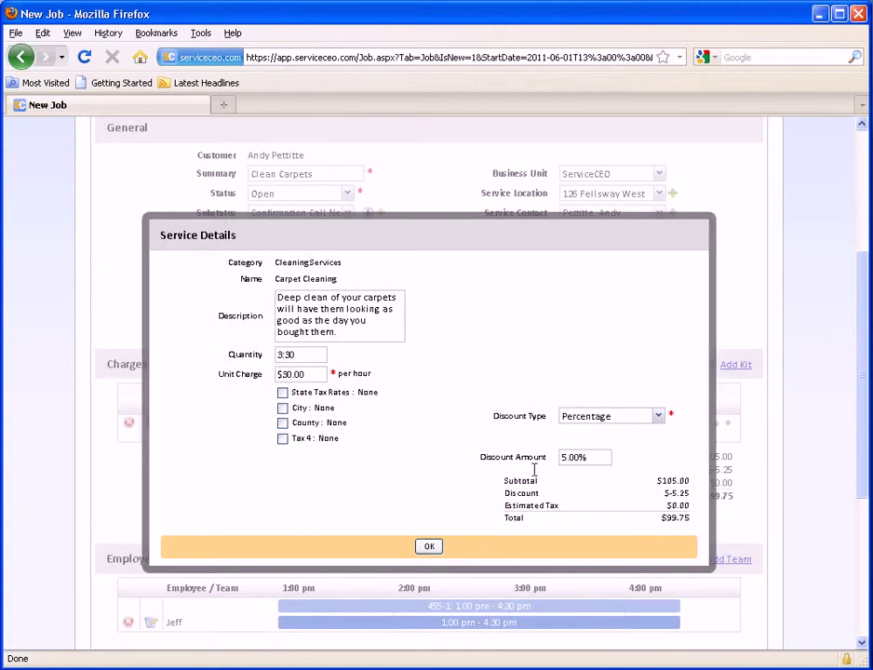
{"action": "left_click", "coordinate": [428, 547]}
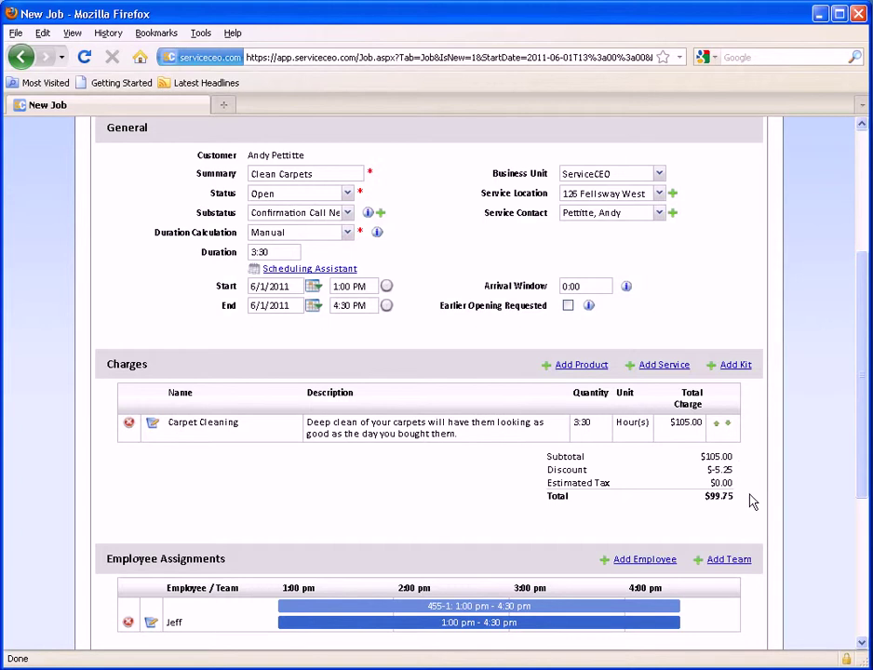
Assign the second listed employee to the work order as an additional employee.
{"action": "scroll", "coordinate": [752, 503], "scroll_direction": "down", "scroll_amount": 5}
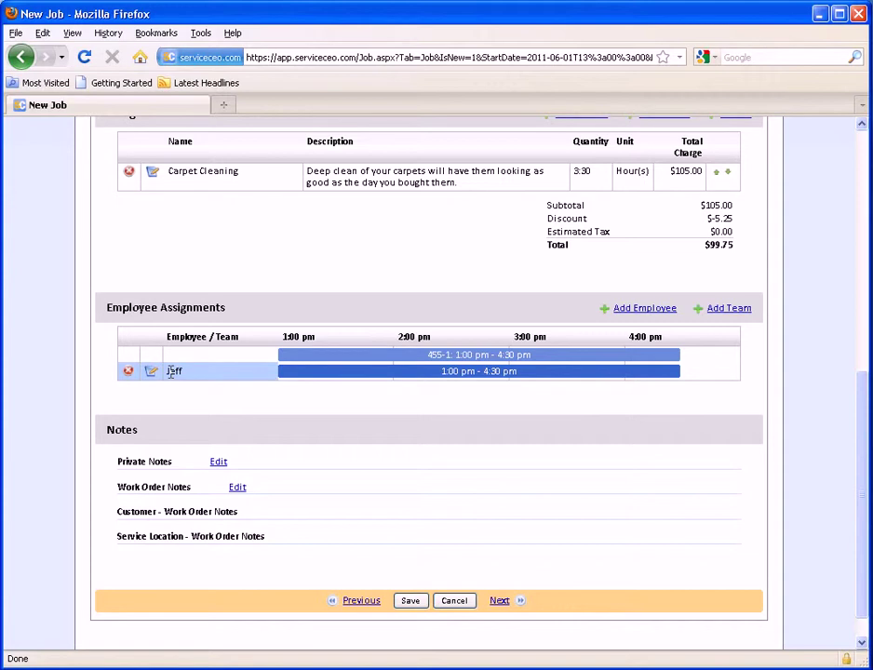
{"action": "left_click", "coordinate": [661, 318]}
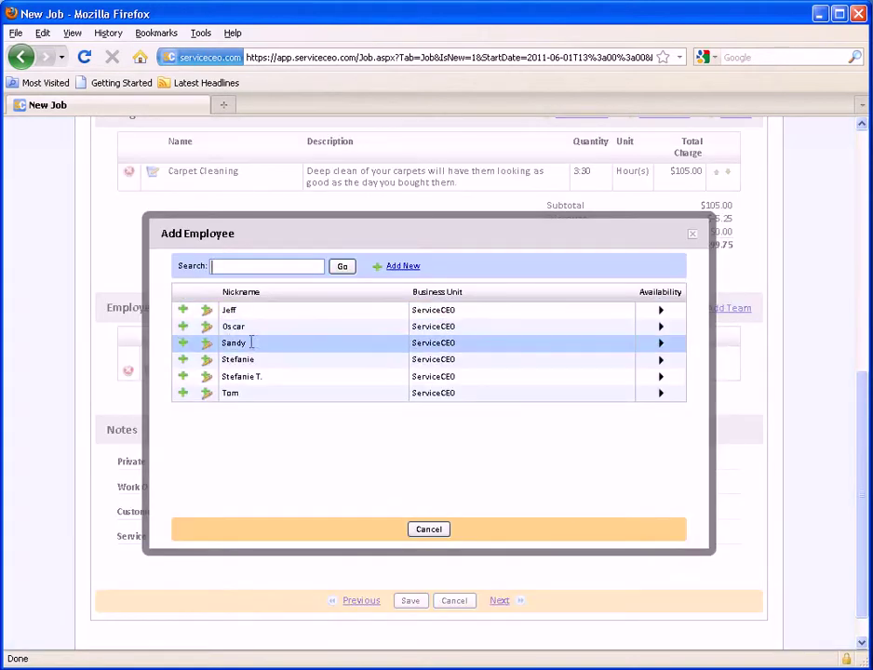
{"action": "left_click", "coordinate": [183, 328]}
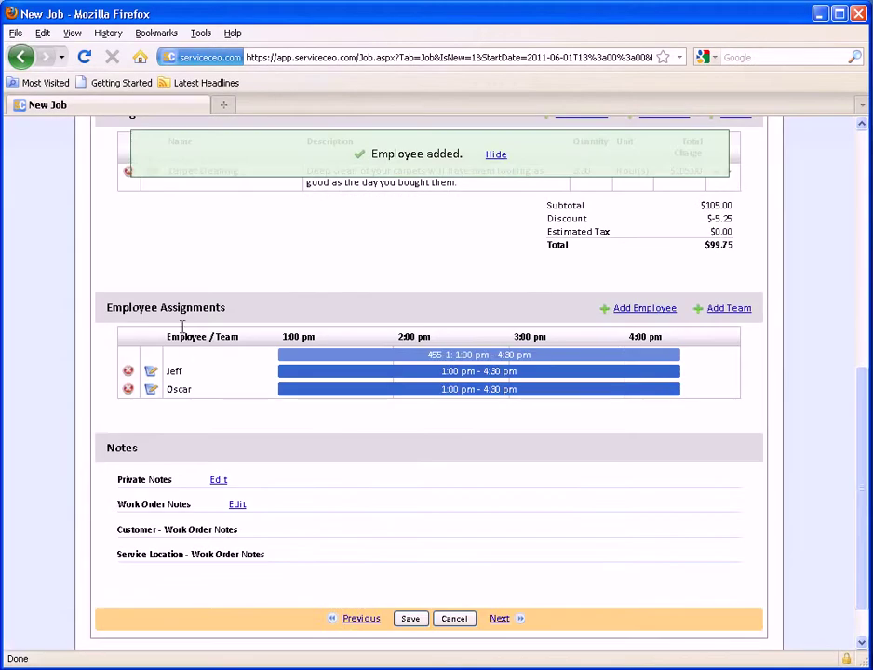
Change the first assigned employee's end time to 2:30 PM and accept the assignment details.
{"action": "left_click", "coordinate": [152, 373]}
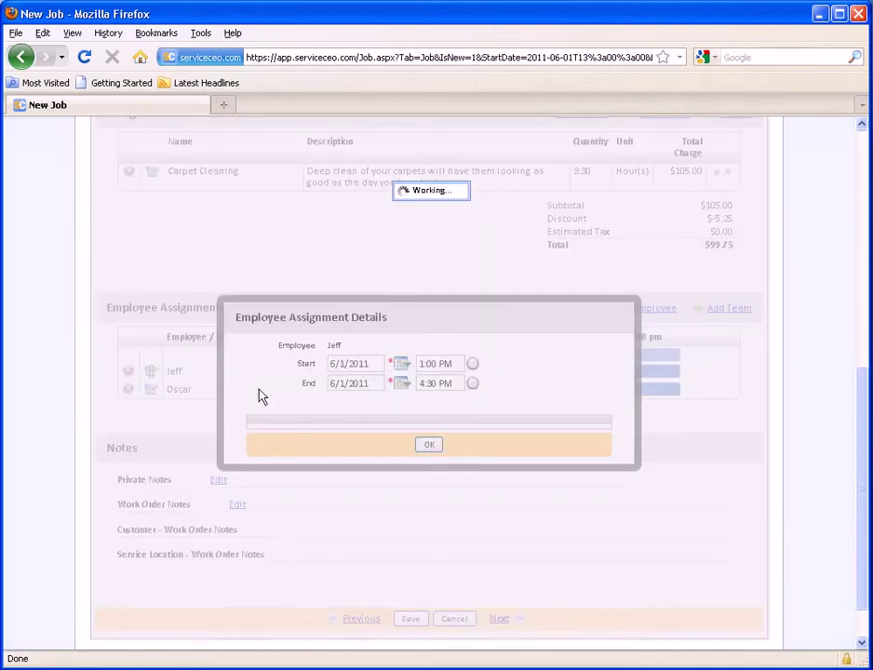
{"action": "left_click", "coordinate": [438, 382]}
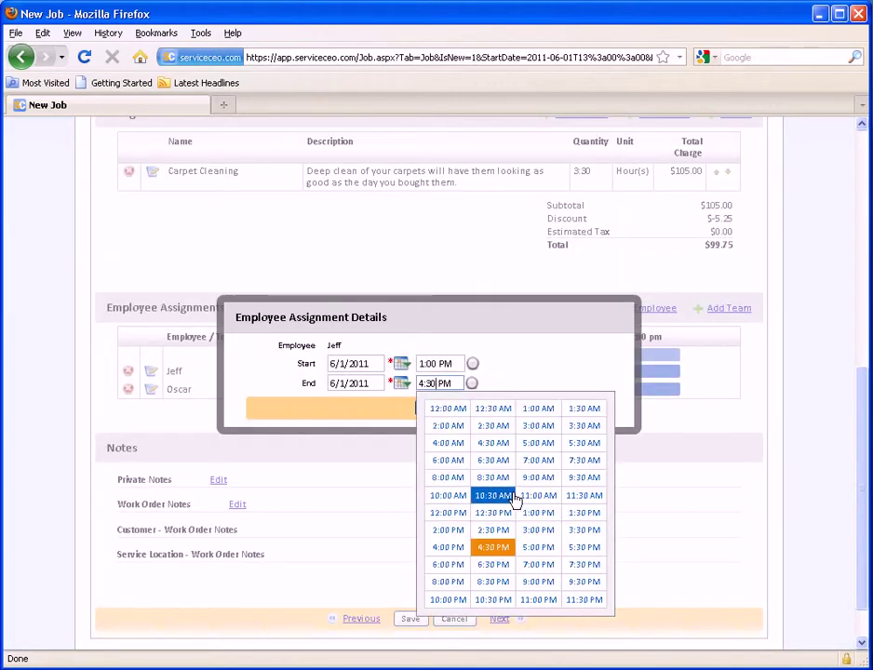
{"action": "left_click", "coordinate": [507, 531]}
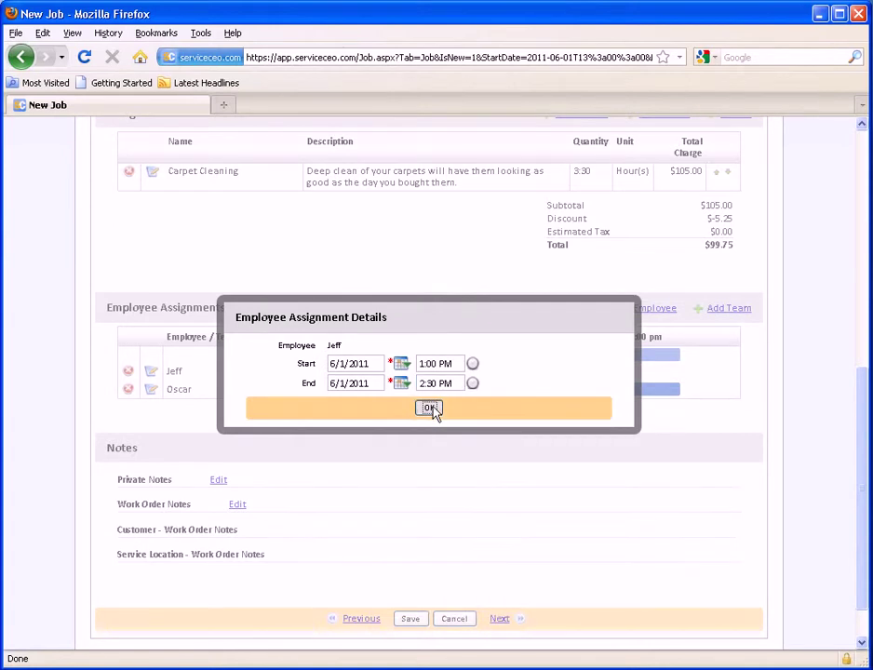
{"action": "left_click", "coordinate": [436, 409]}
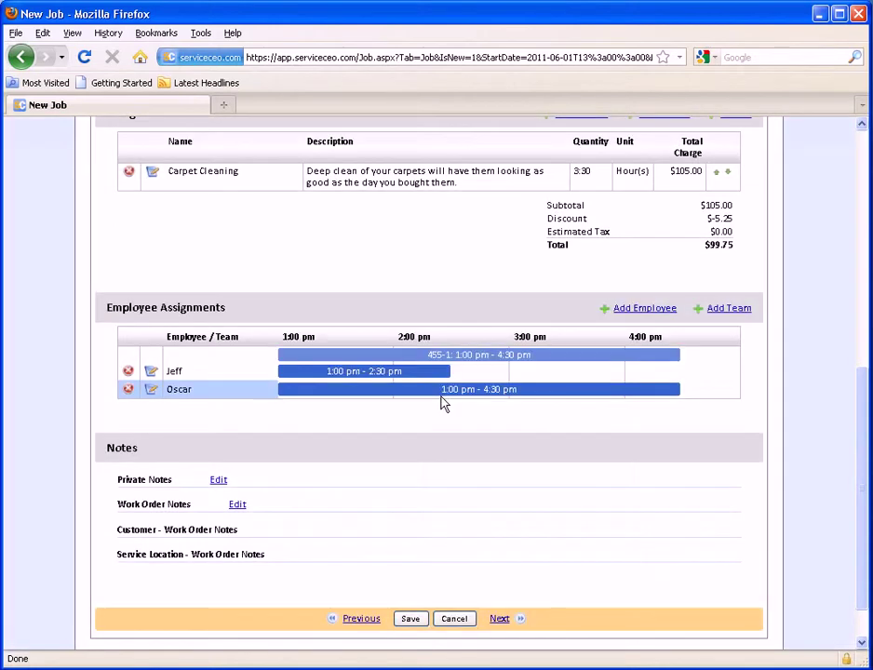
Set the second assigned employee's time on the work order to 2:30 PM until 4:30 PM and accept the assignment details.
{"action": "left_click", "coordinate": [152, 390]}
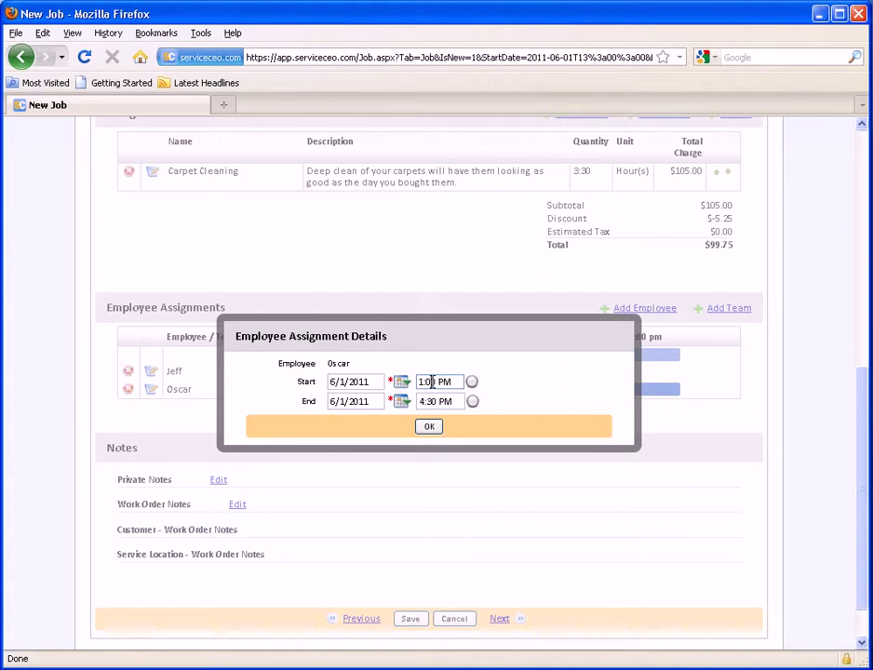
{"action": "left_click", "coordinate": [472, 381]}
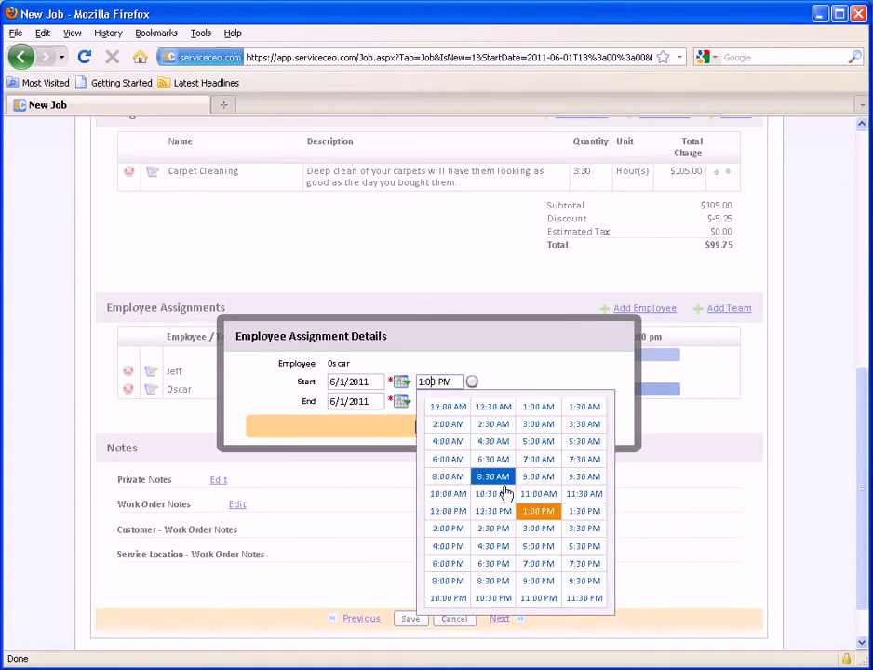
{"action": "left_click", "coordinate": [502, 529]}
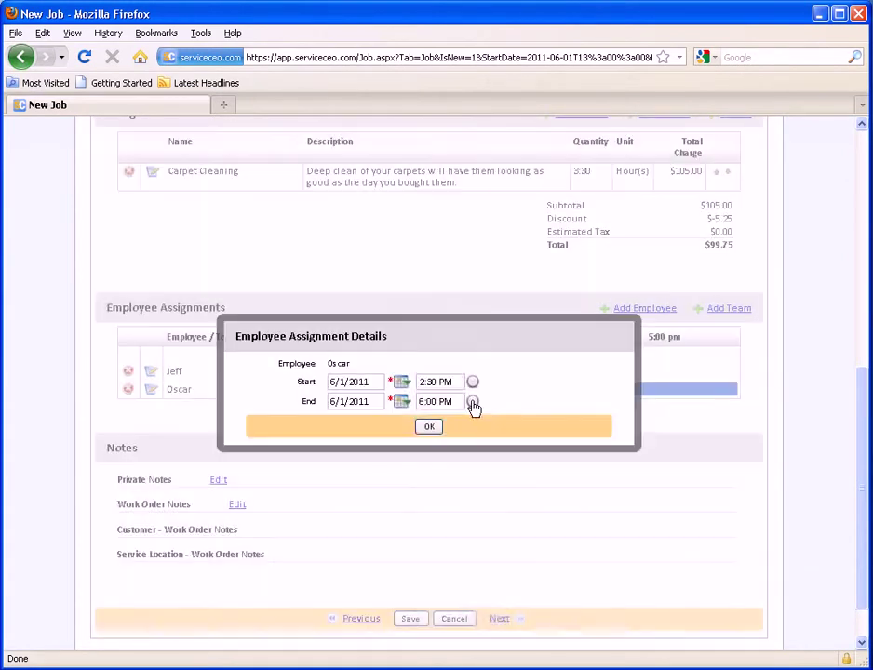
{"action": "left_click", "coordinate": [473, 403]}
{"action": "left_click", "coordinate": [493, 565]}
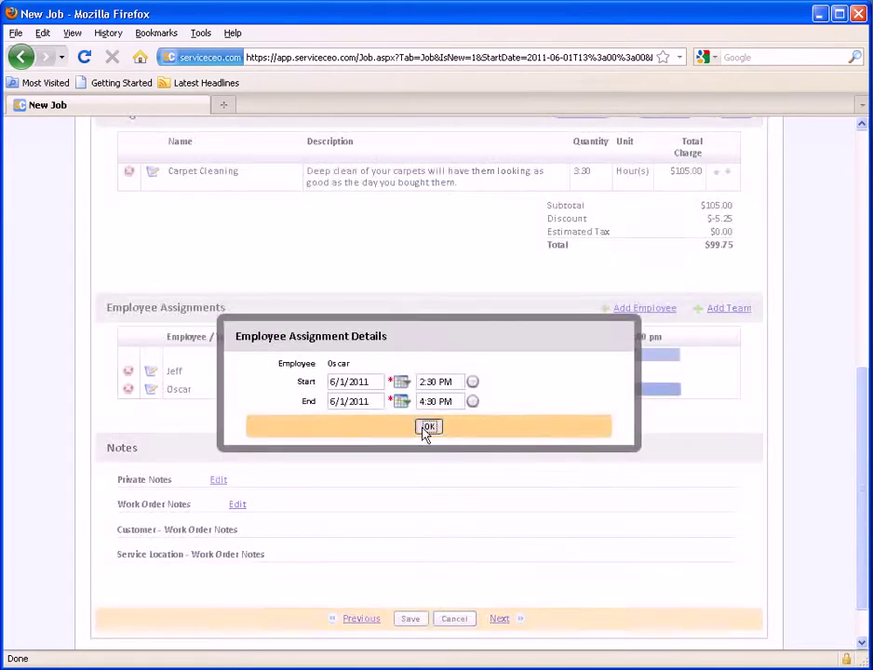
{"action": "left_click", "coordinate": [425, 427]}
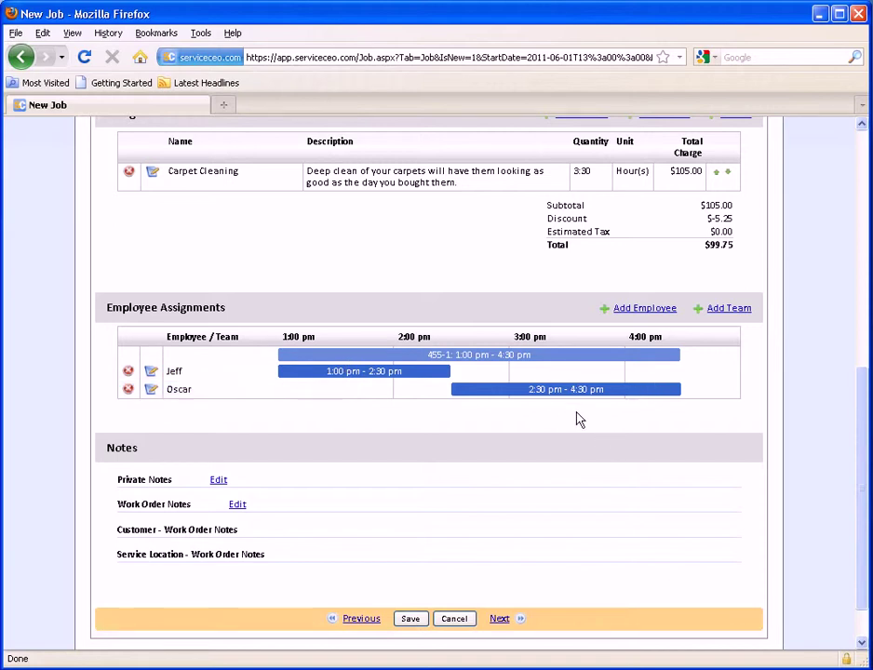
Examine the Notes section of the work order, including the Customer, Service Location and Work Order Notes fields.
{"action": "scroll", "coordinate": [576, 420], "scroll_direction": "down", "scroll_amount": 1}
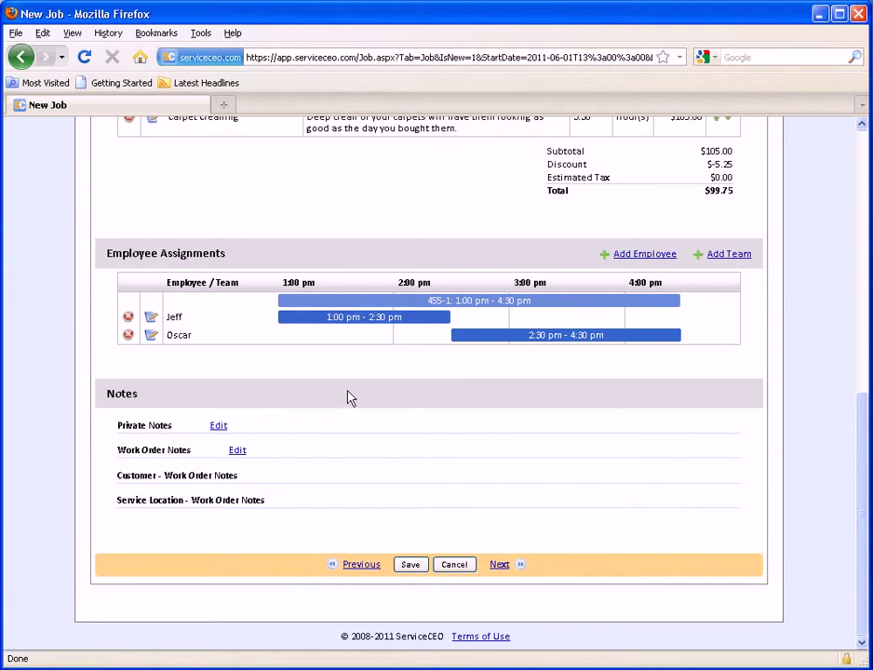
{"action": "left_click_drag", "start_coordinate": [119, 474], "coordinate": [244, 485]}
{"action": "left_click", "coordinate": [269, 476]}
{"action": "left_click_drag", "start_coordinate": [275, 507], "coordinate": [122, 502]}
{"action": "left_click", "coordinate": [337, 502]}
{"action": "left_click_drag", "start_coordinate": [116, 453], "coordinate": [124, 446]}
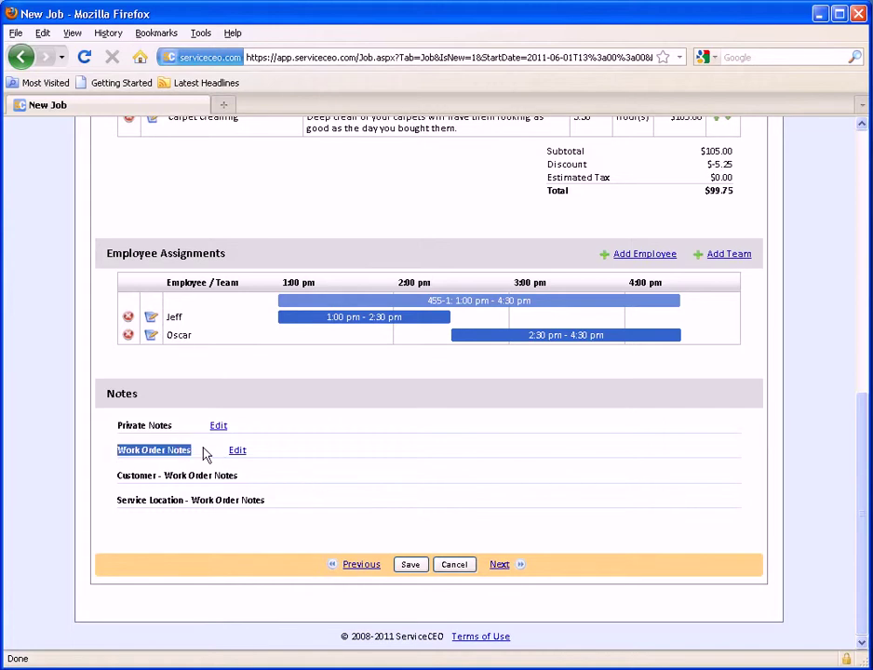
{"action": "left_click", "coordinate": [205, 450]}
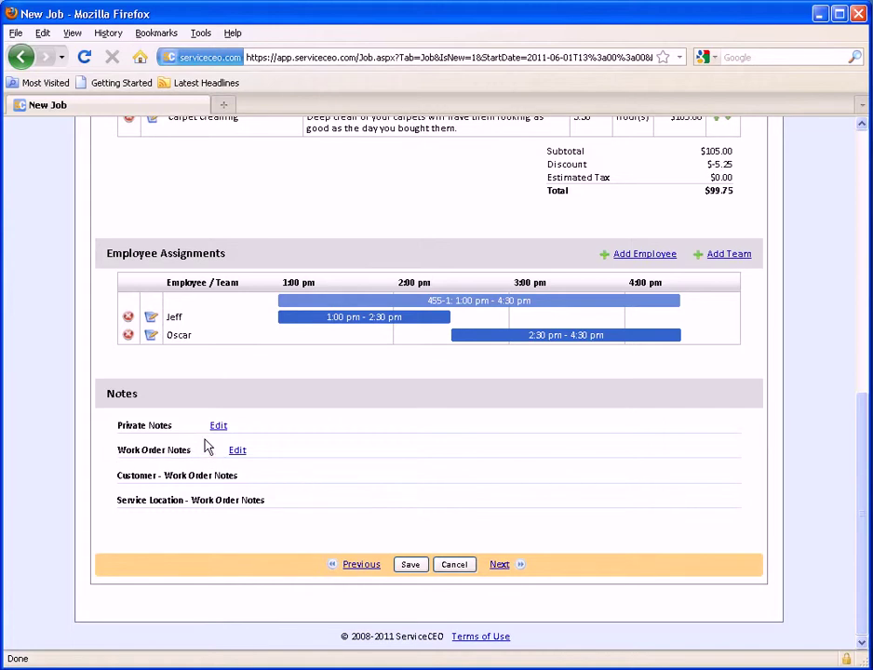
{"action": "right_click", "coordinate": [206, 447]}
{"action": "left_click", "coordinate": [393, 436]}
Save the Clean Carpets job and view the details of its two employee bookings on the dispatch board.
{"action": "left_click", "coordinate": [413, 566]}
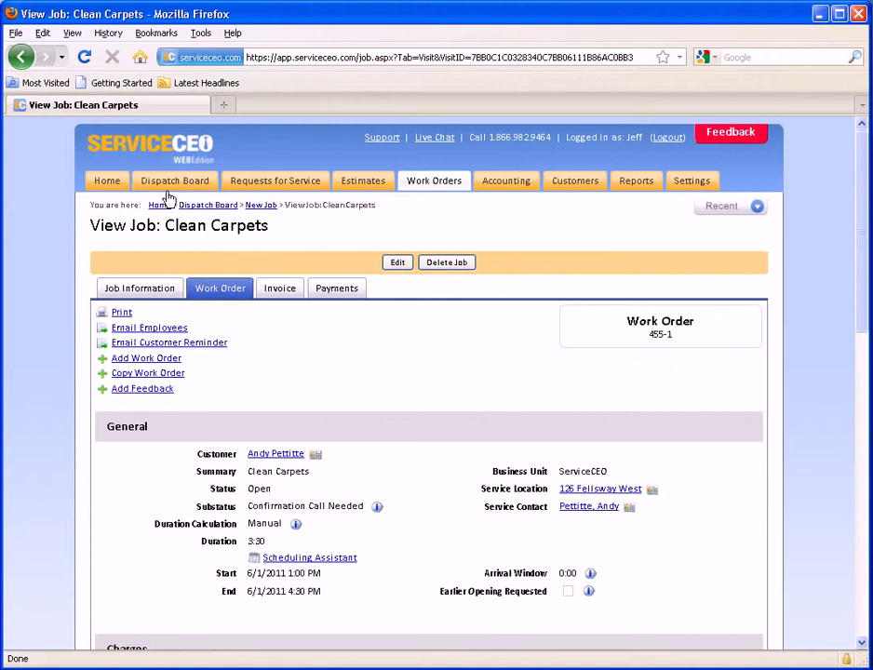
{"action": "left_click", "coordinate": [175, 184]}
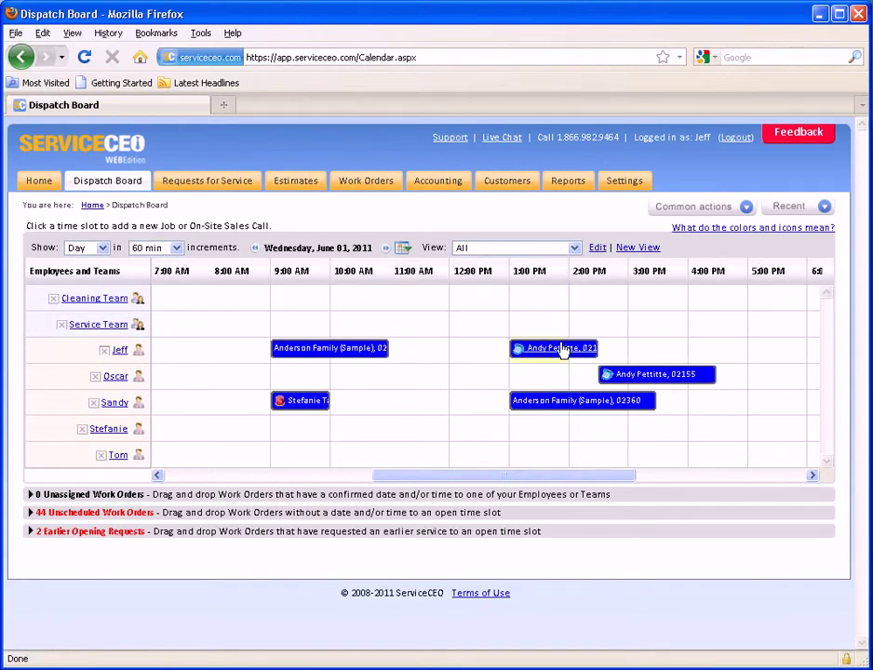
{"action": "left_click", "coordinate": [549, 359]}
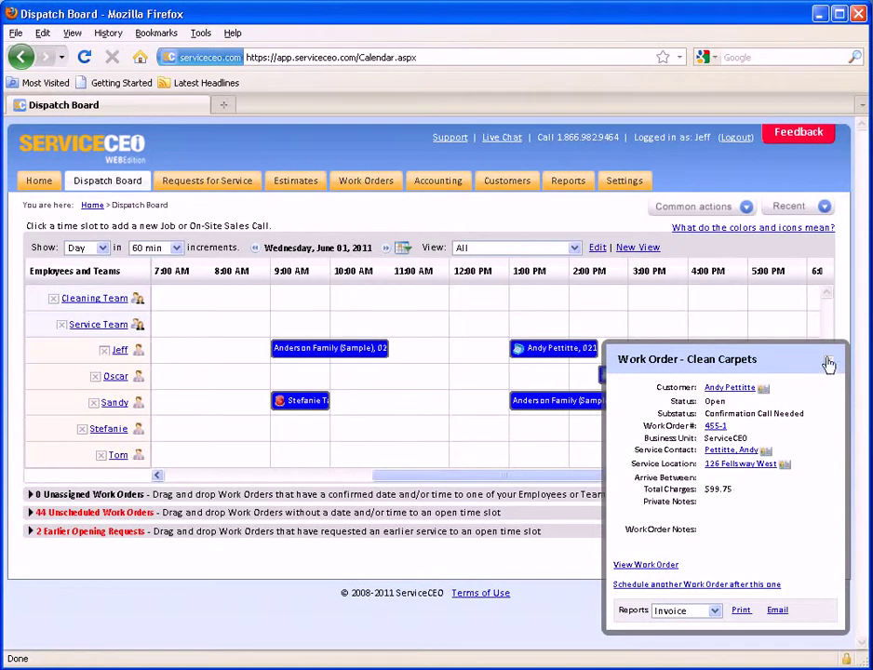
{"action": "left_click", "coordinate": [828, 360]}
{"action": "left_click", "coordinate": [618, 377]}
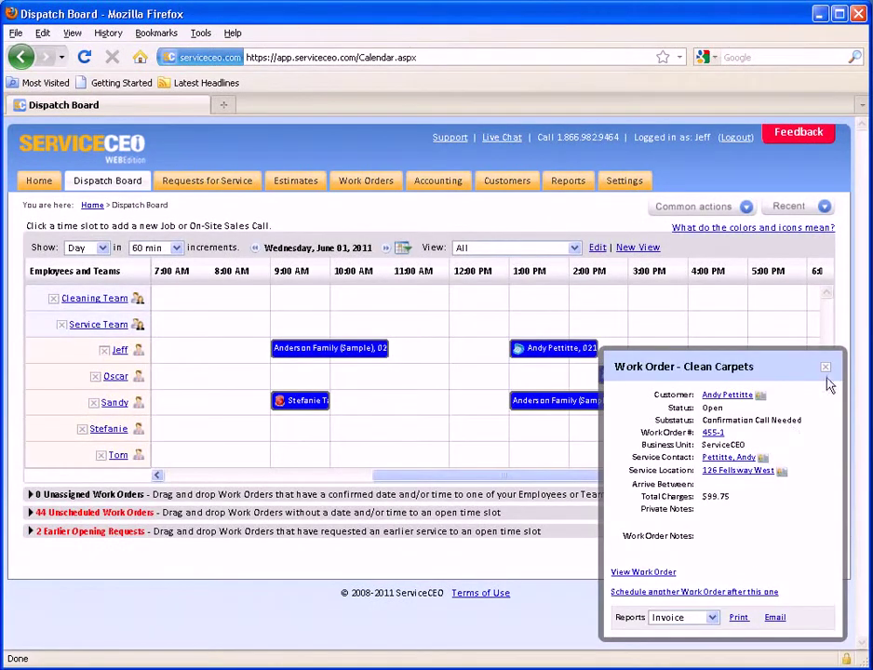
{"action": "left_click", "coordinate": [825, 368]}
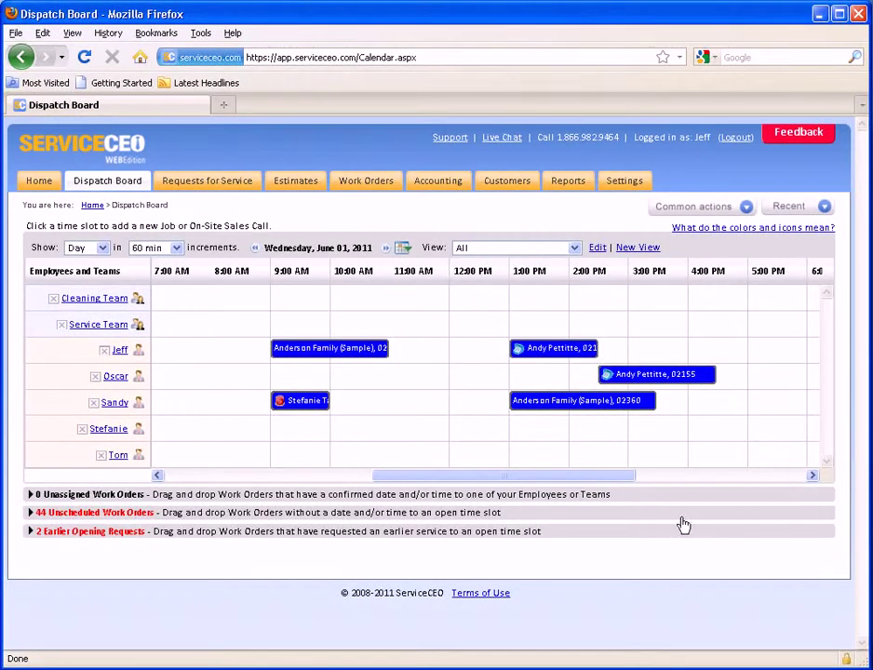
Show Thursday, June 02, 2011 on the dispatch board and start a new job for the fourth listed customer.
{"action": "left_click", "coordinate": [389, 249]}
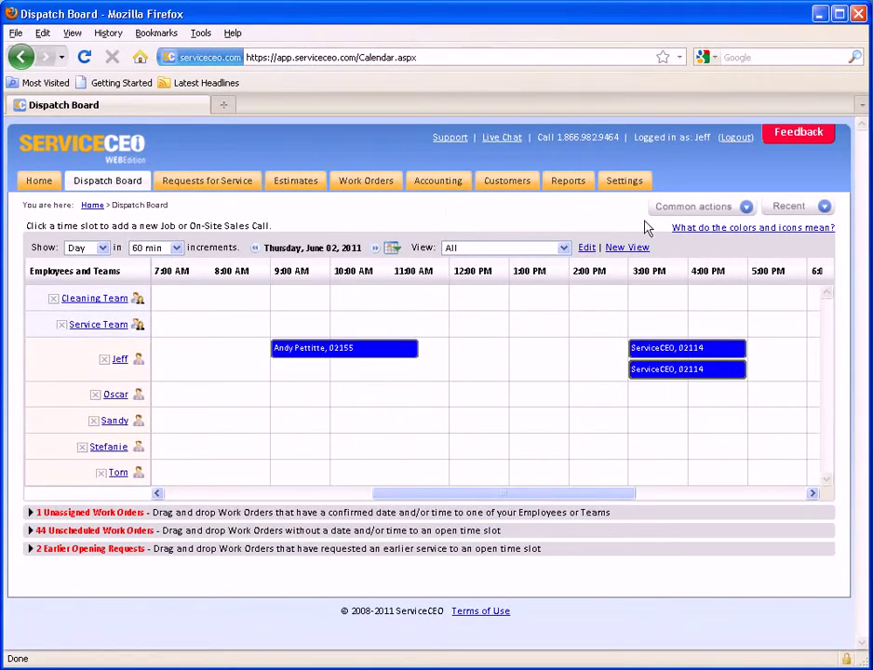
{"action": "left_click", "coordinate": [712, 208]}
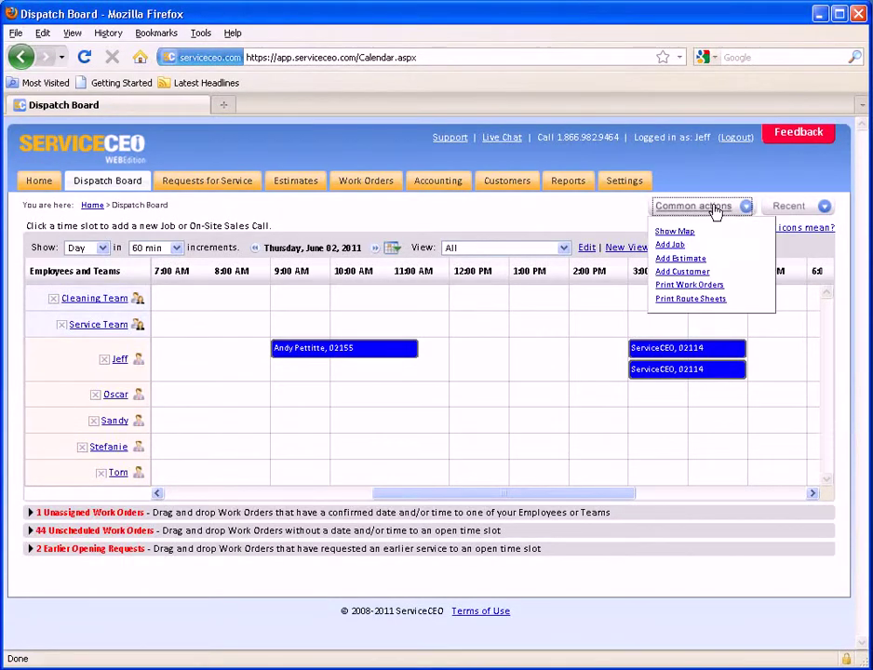
{"action": "left_click", "coordinate": [677, 248]}
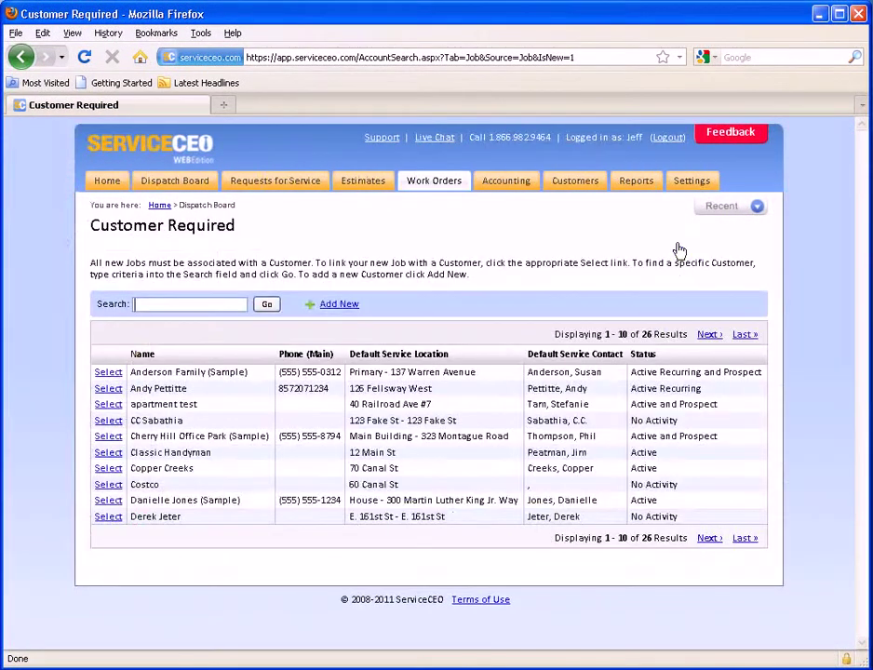
{"action": "left_click", "coordinate": [107, 422]}
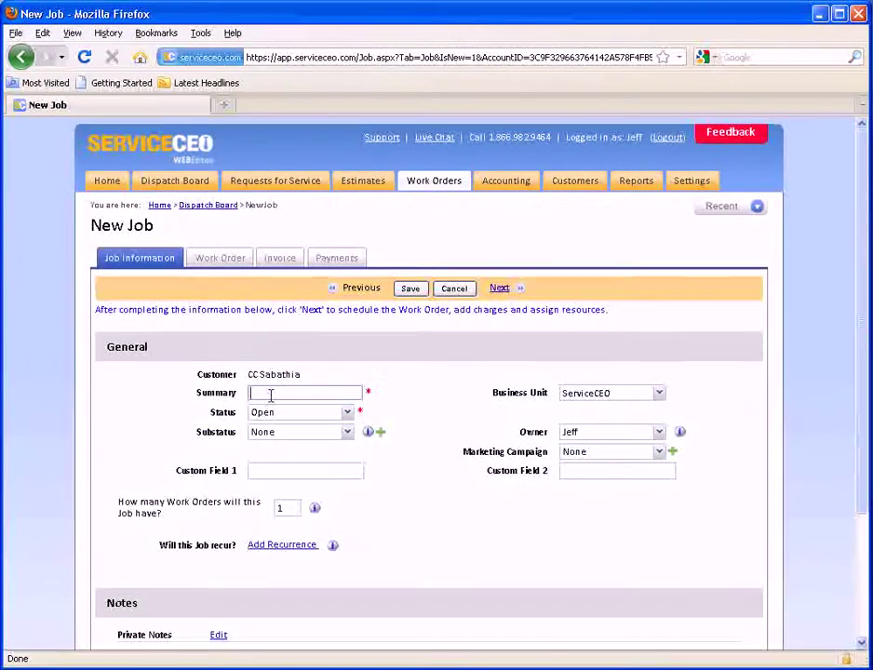
Give the new job the summary Install Roof and 2 work orders, and continue to its first work order.
{"action": "type", "text": "nstall Roof"}
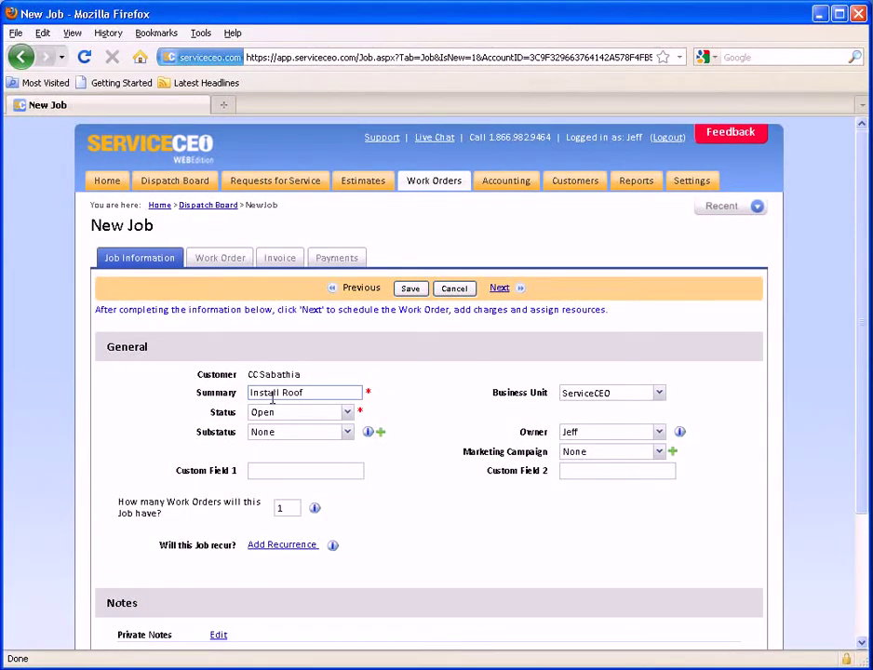
{"action": "left_click", "coordinate": [284, 507]}
{"action": "double_click", "coordinate": [285, 507]}
{"action": "type", "text": "2"}
{"action": "left_click", "coordinate": [504, 289]}
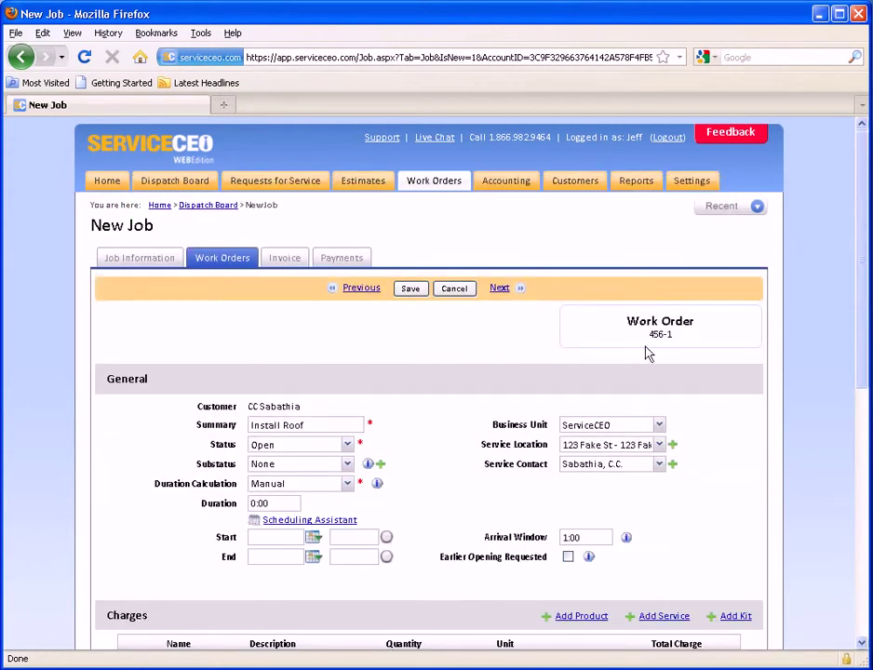
Schedule the first Install Roof work order on 6/2/2011 from 7:00 AM to 3:30 PM.
{"action": "scroll", "coordinate": [544, 281], "scroll_direction": "down", "scroll_amount": 3}
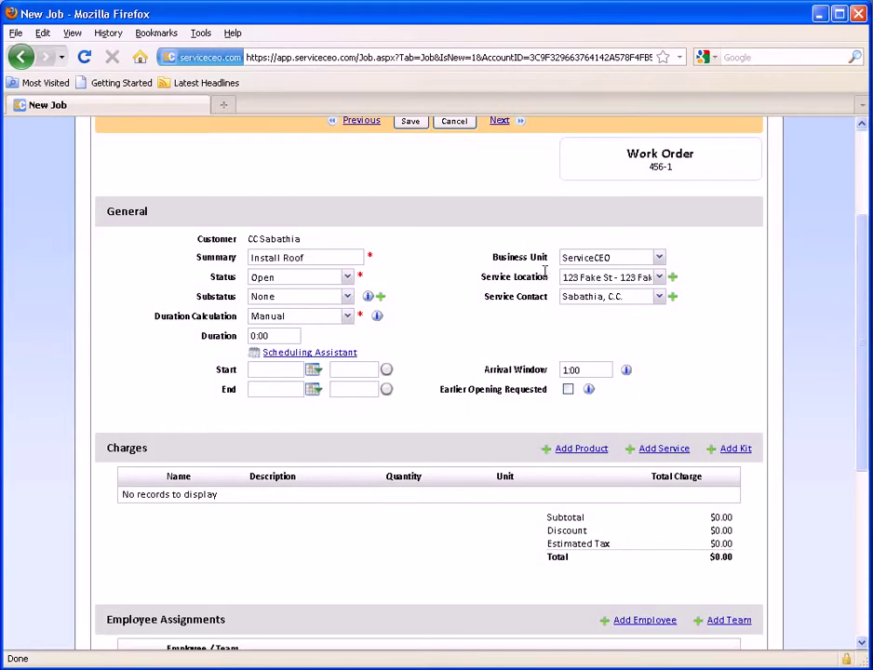
{"action": "left_click", "coordinate": [276, 370]}
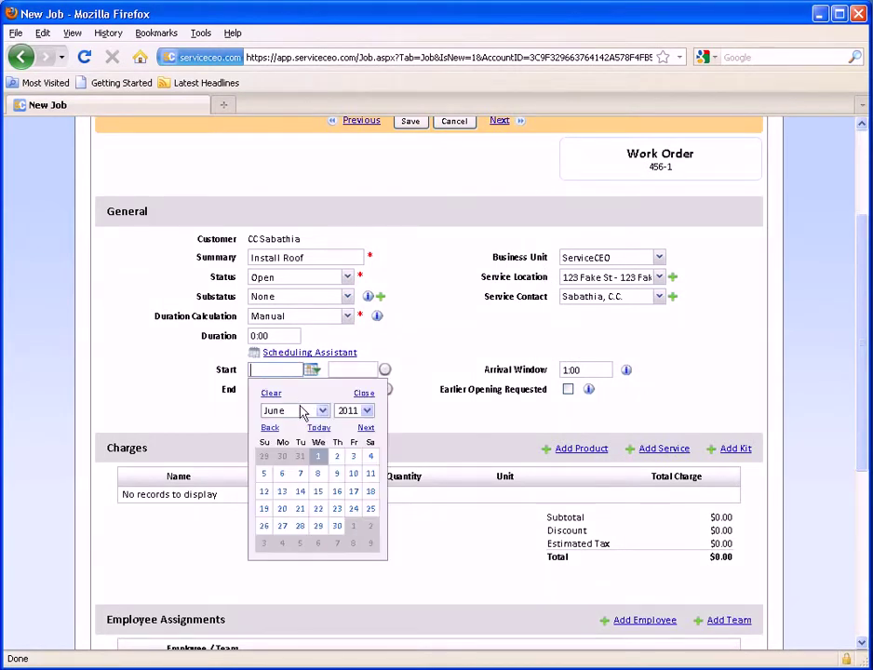
{"action": "left_click", "coordinate": [337, 458]}
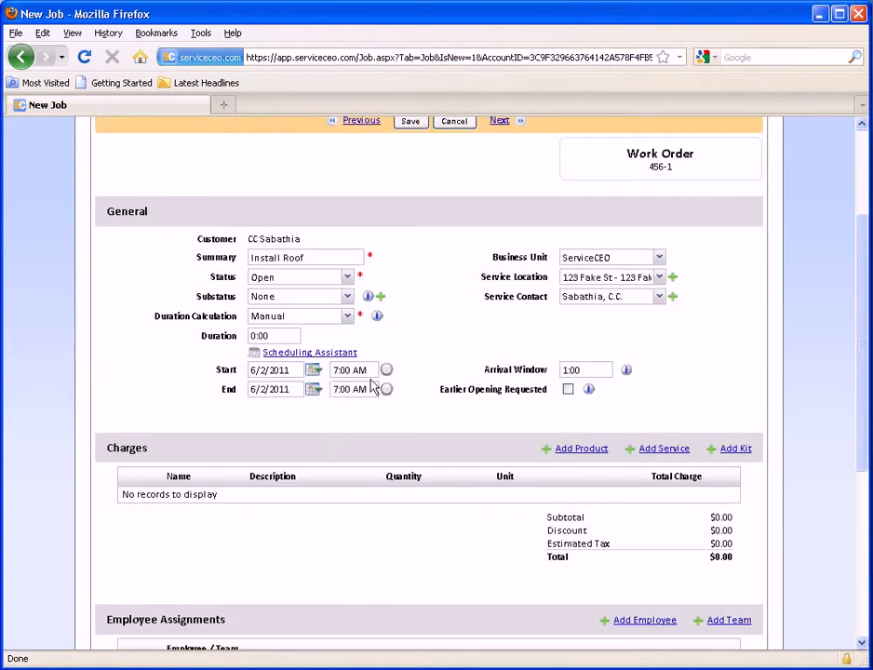
{"action": "left_click", "coordinate": [363, 388]}
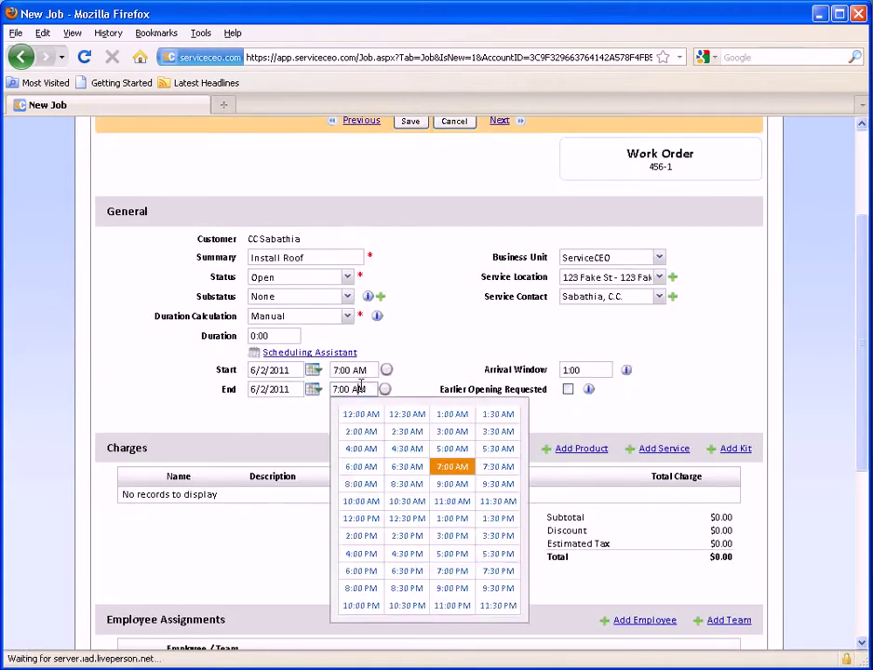
{"action": "left_click", "coordinate": [496, 537]}
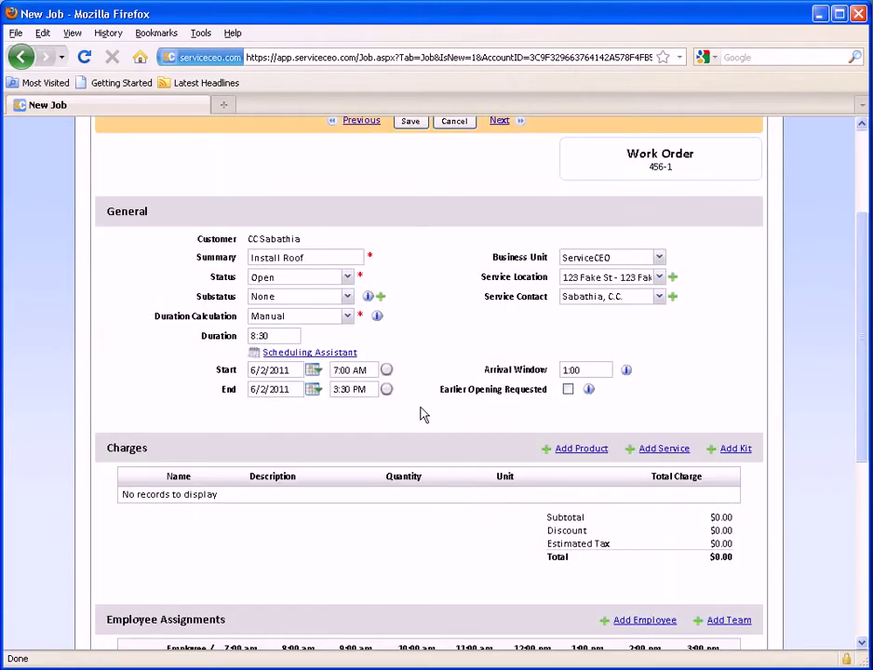
Check the availability of the first two listed employees and assign the second one to the first Install Roof work order.
{"action": "scroll", "coordinate": [417, 402], "scroll_direction": "down", "scroll_amount": 2}
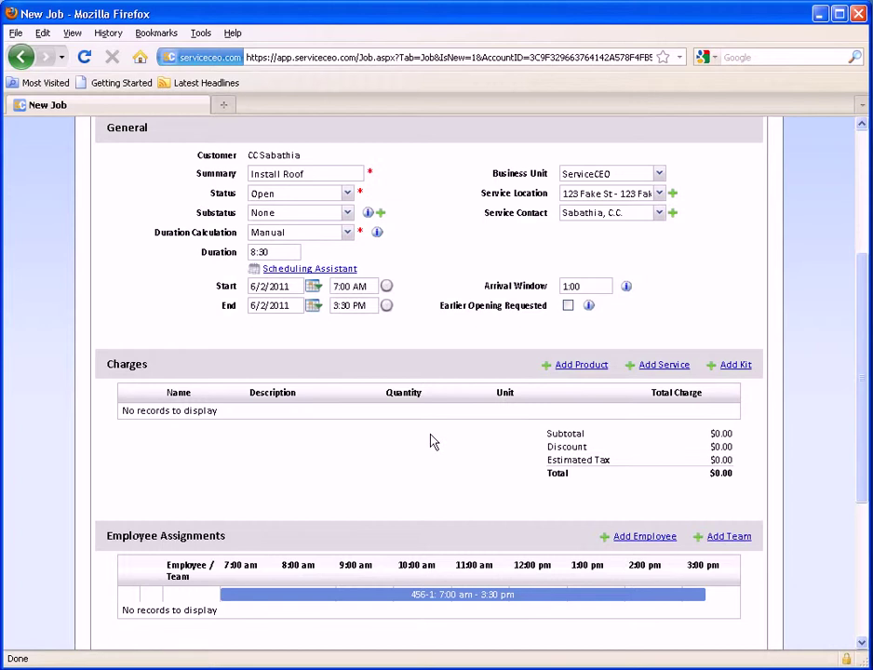
{"action": "scroll", "coordinate": [431, 441], "scroll_direction": "down", "scroll_amount": 2}
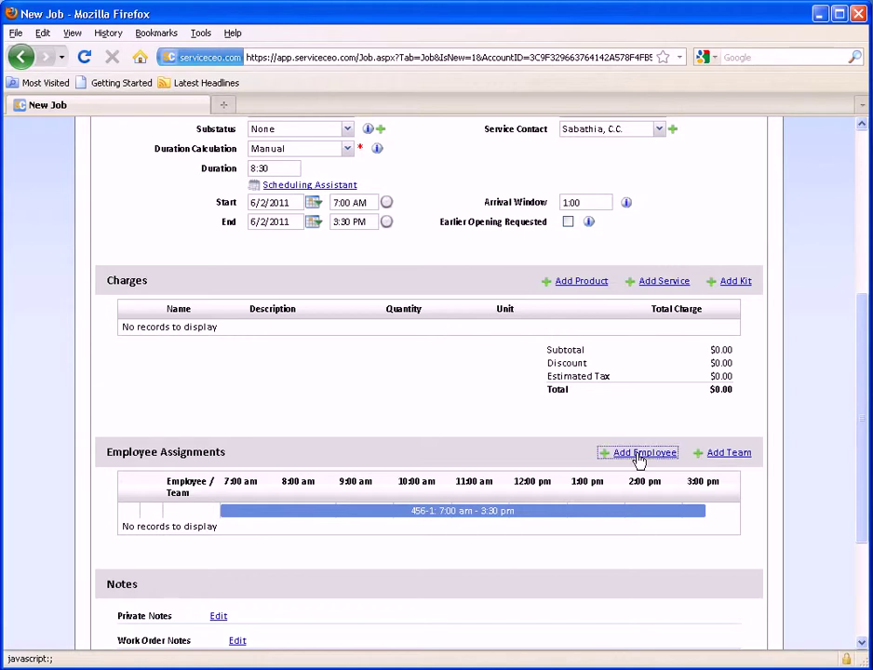
{"action": "left_click", "coordinate": [638, 455]}
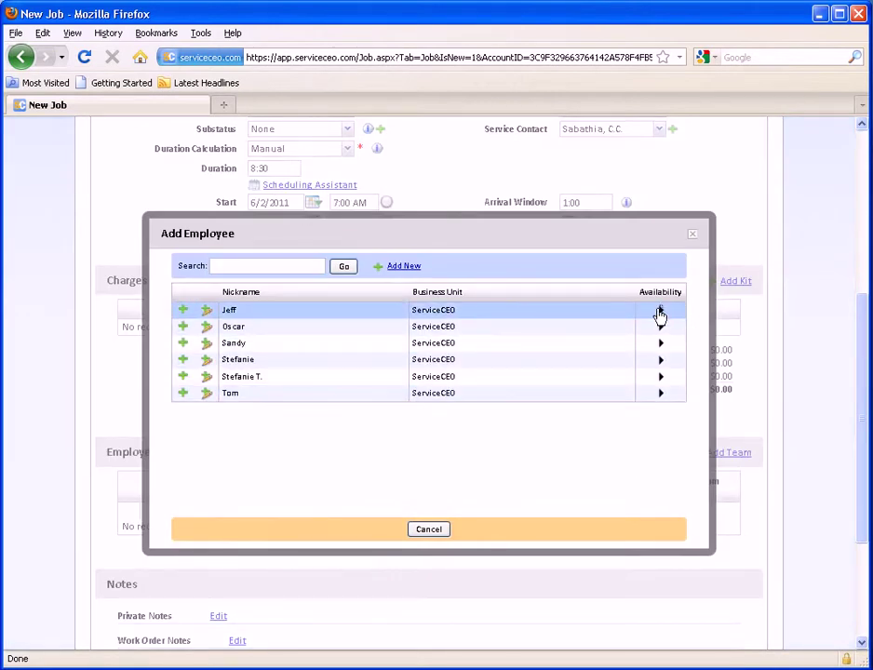
{"action": "left_click", "coordinate": [658, 313]}
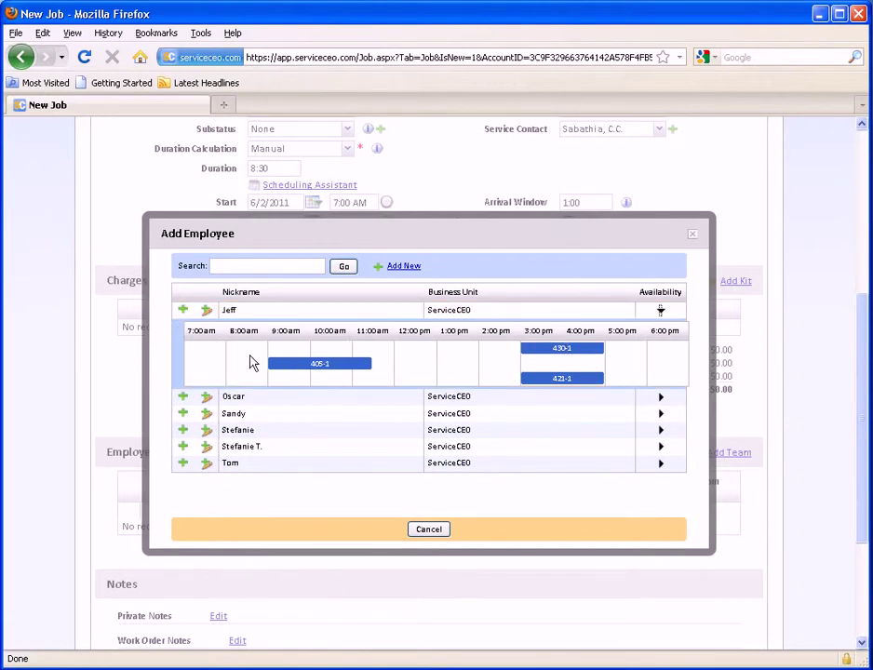
{"action": "left_click", "coordinate": [661, 312]}
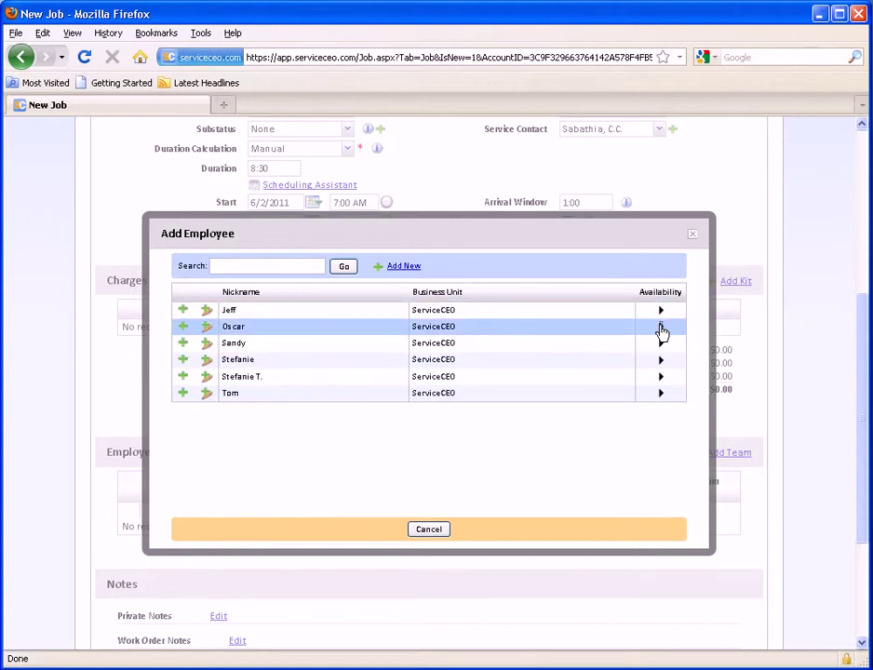
{"action": "left_click", "coordinate": [661, 328]}
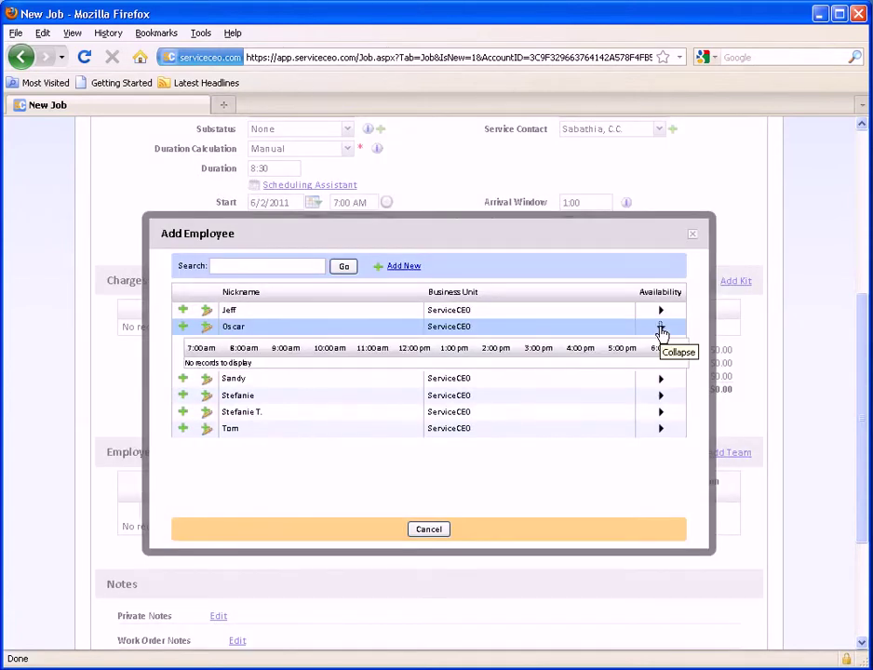
{"action": "left_click", "coordinate": [183, 328]}
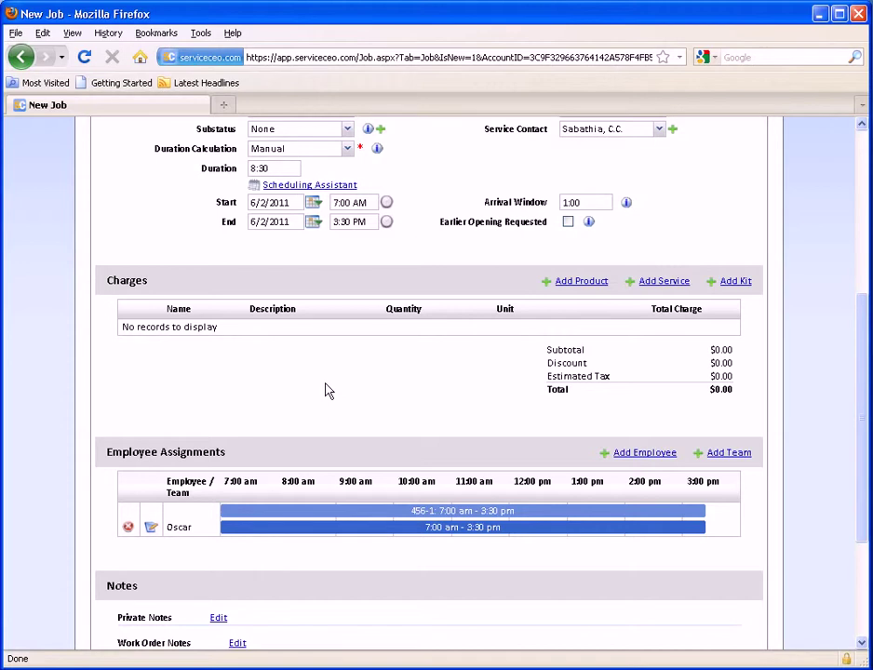
Continue to the second Install Roof work order and schedule it on 6/3/2011 from 7:00 AM to 3:30 PM.
{"action": "scroll", "coordinate": [371, 401], "scroll_direction": "up", "scroll_amount": 6}
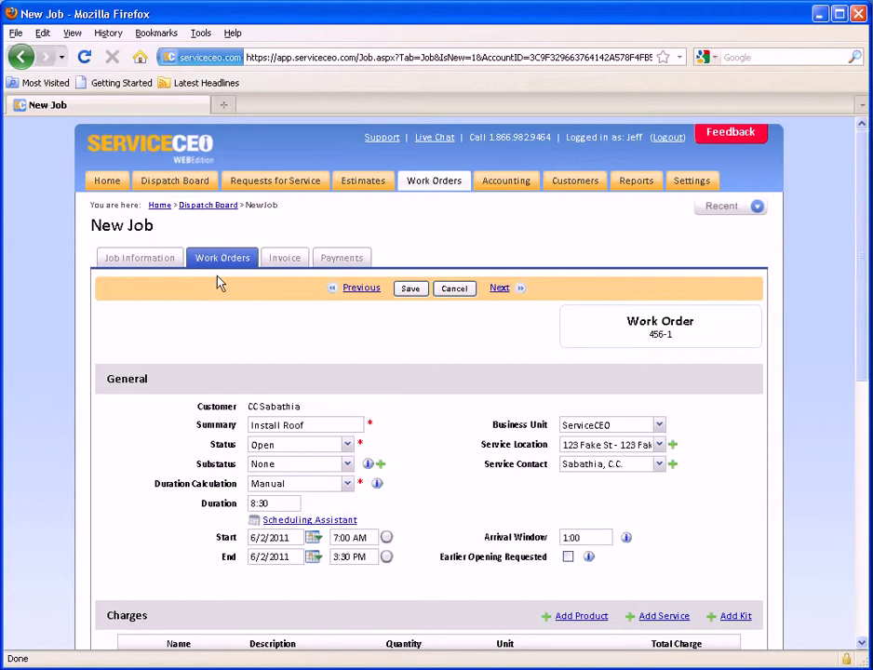
{"action": "left_click", "coordinate": [499, 290]}
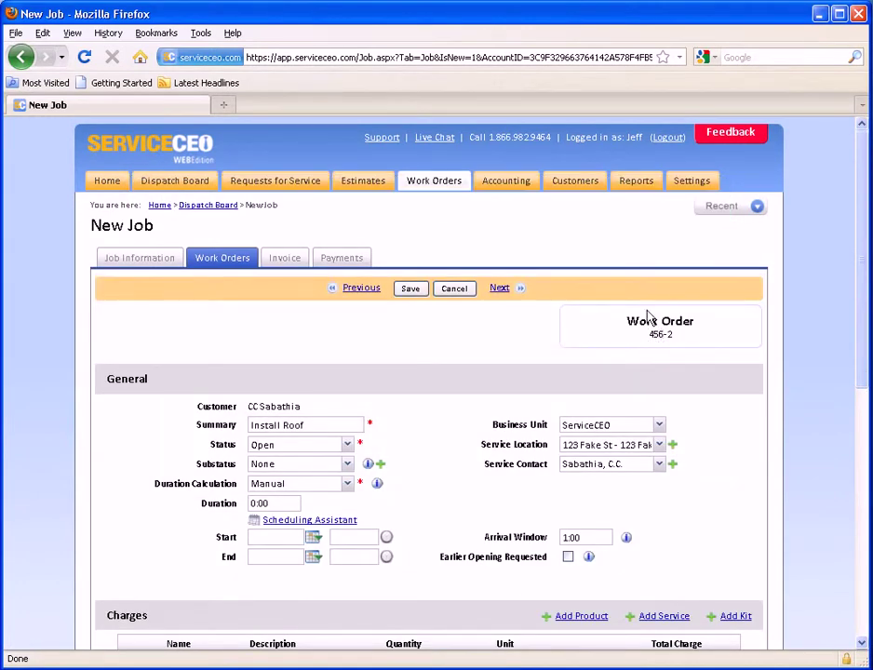
{"action": "scroll", "coordinate": [647, 317], "scroll_direction": "down", "scroll_amount": 2}
{"action": "left_click", "coordinate": [295, 455]}
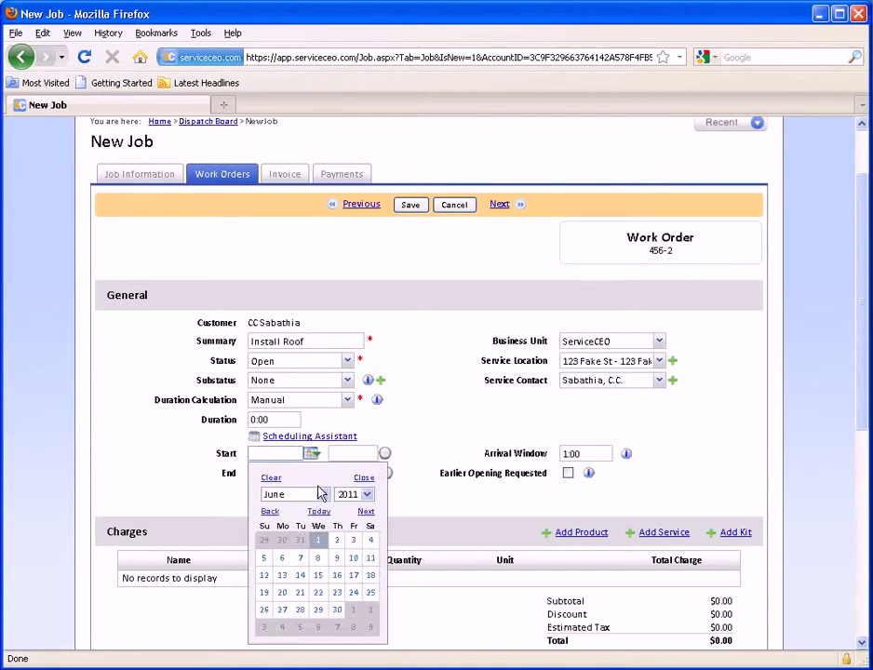
{"action": "left_click", "coordinate": [354, 539]}
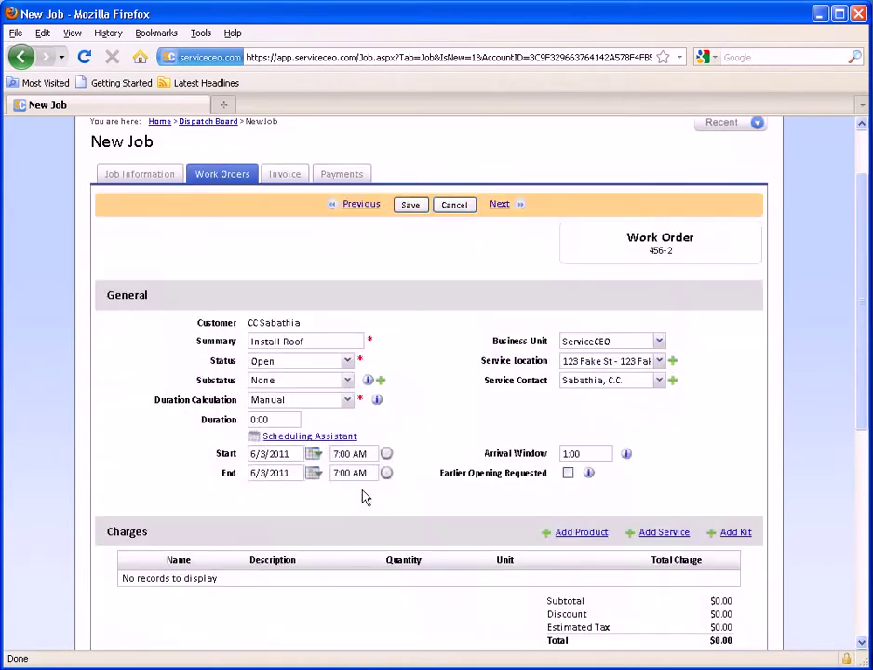
{"action": "left_click", "coordinate": [365, 473]}
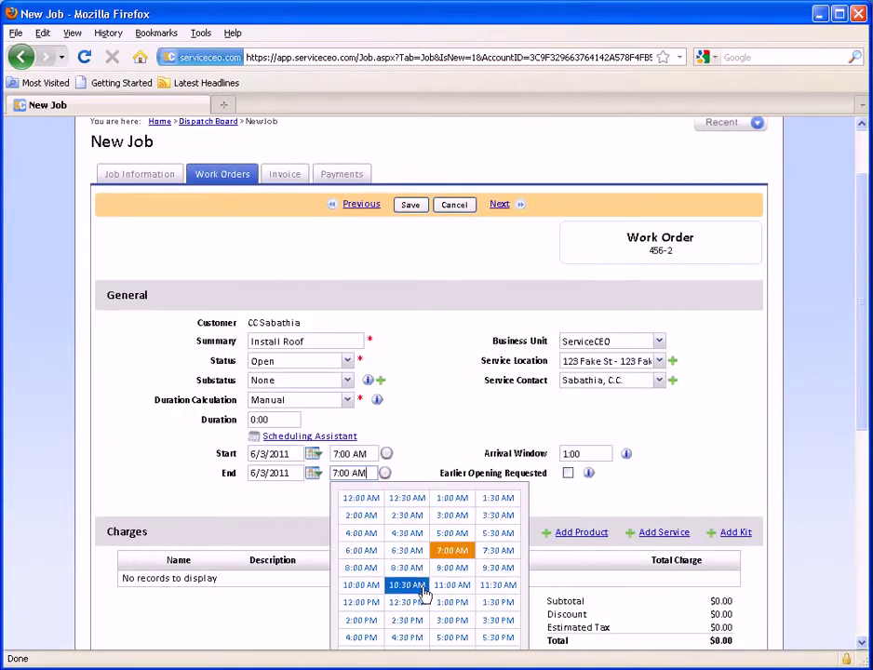
{"action": "left_click", "coordinate": [493, 622]}
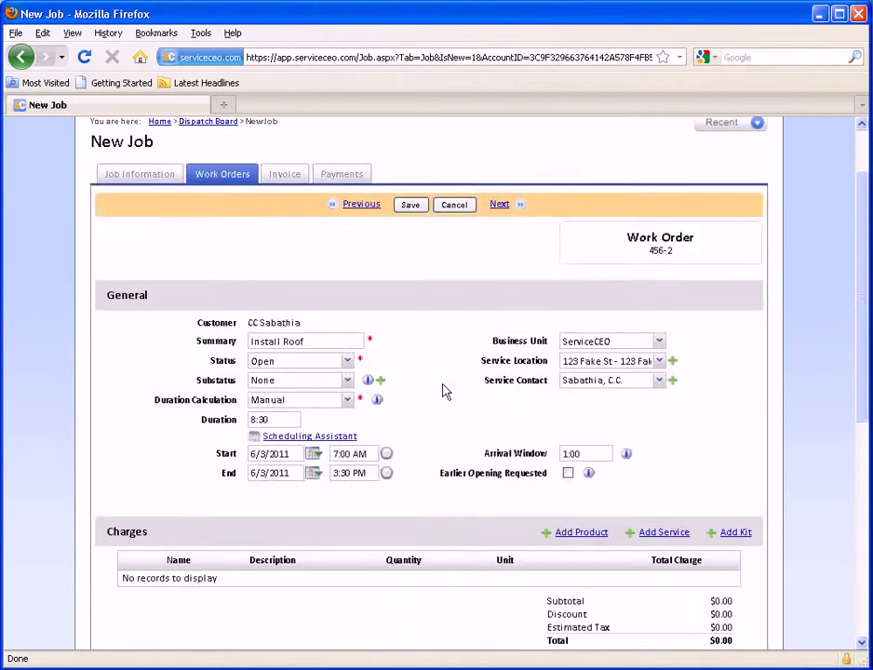
Check the first listed employee's availability, assign that employee to the second Install Roof work order, and save the job.
{"action": "scroll", "coordinate": [446, 390], "scroll_direction": "down", "scroll_amount": 7}
{"action": "left_click", "coordinate": [647, 328]}
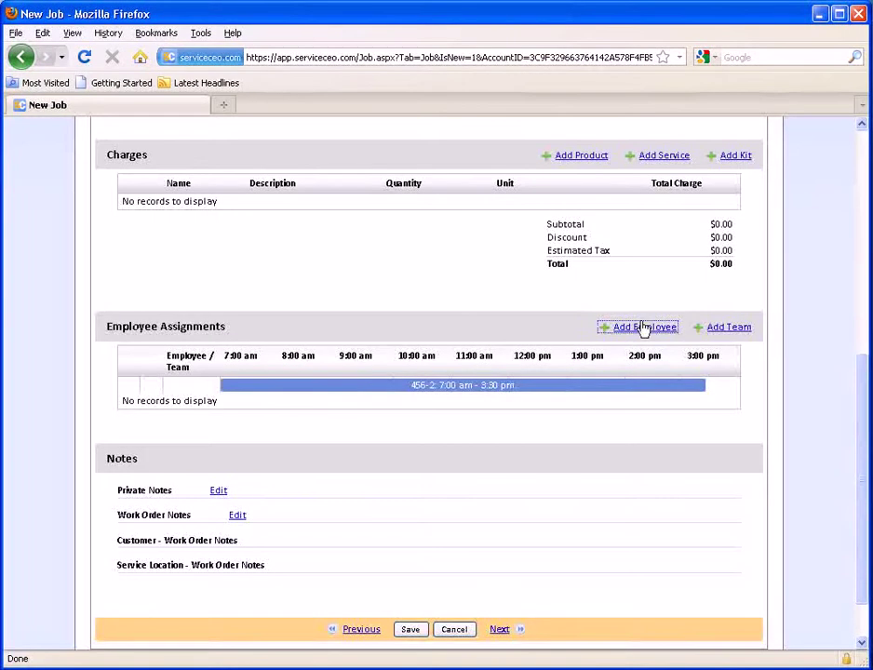
{"action": "left_click", "coordinate": [660, 328]}
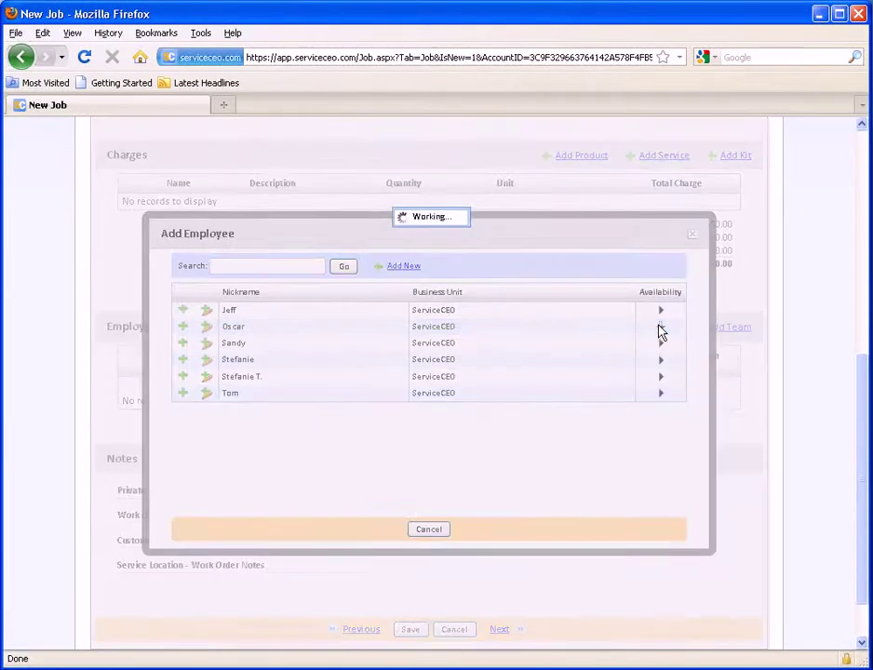
{"action": "left_click", "coordinate": [660, 328]}
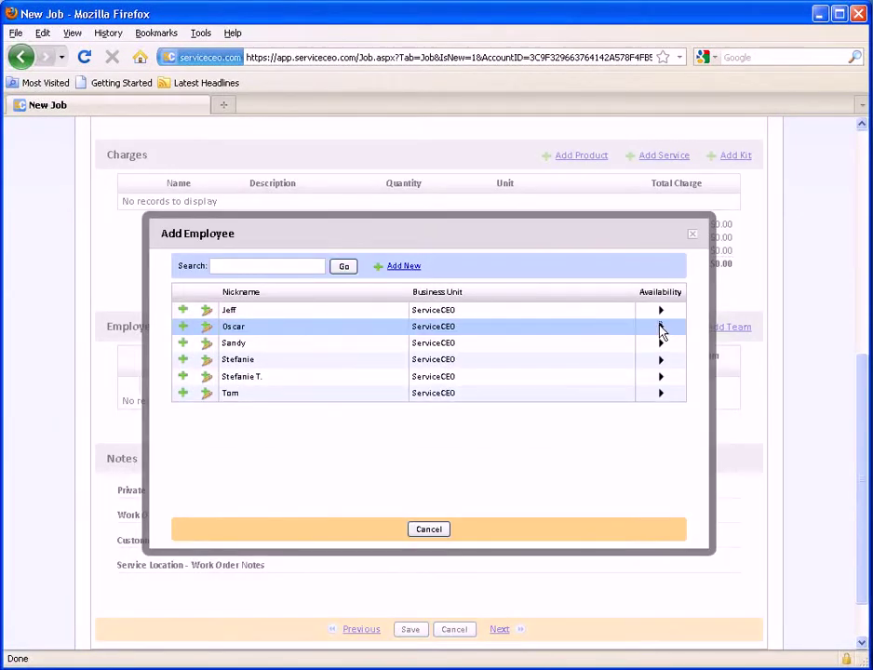
{"action": "left_click", "coordinate": [659, 313]}
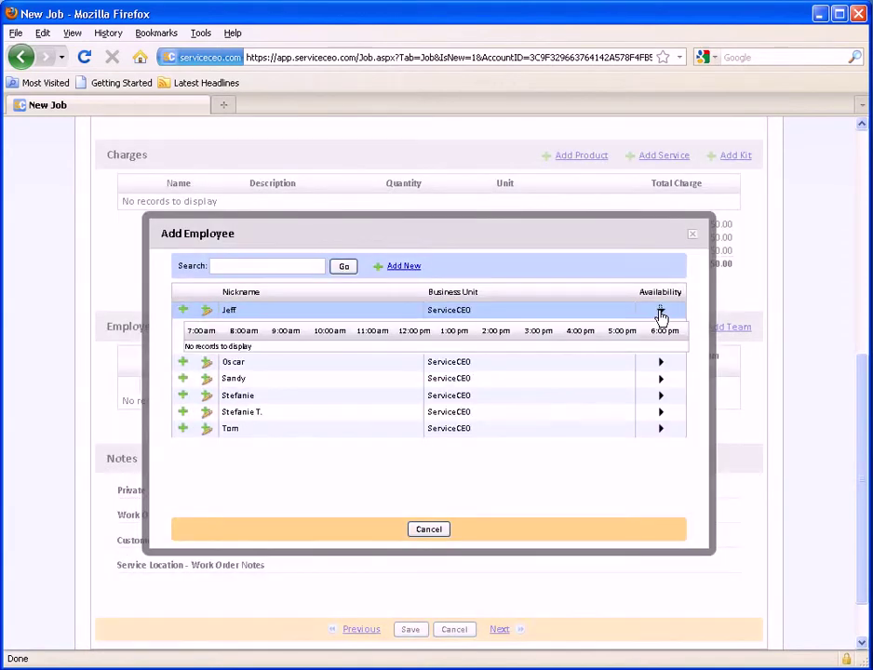
{"action": "left_click", "coordinate": [183, 311]}
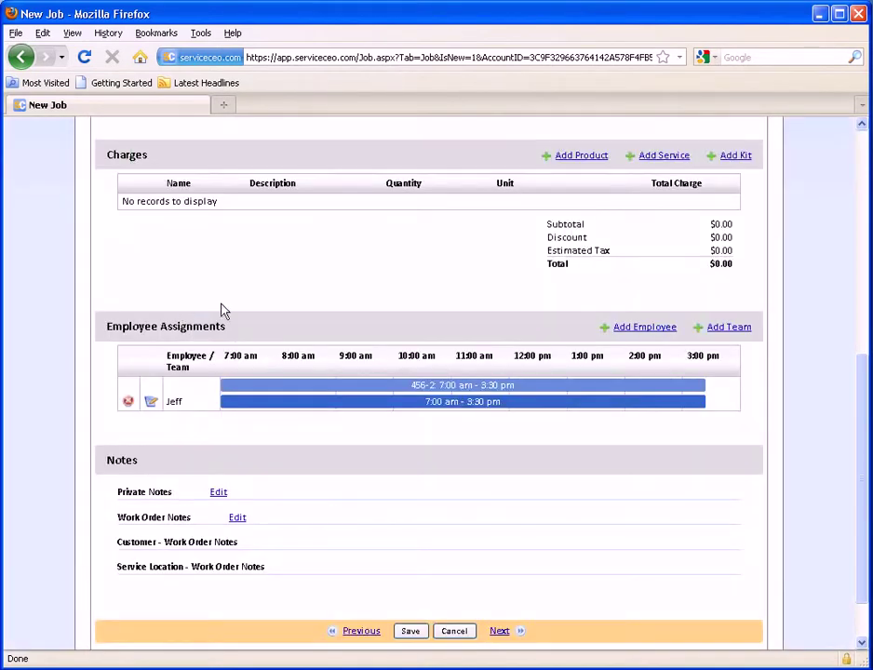
{"action": "left_click", "coordinate": [411, 632]}
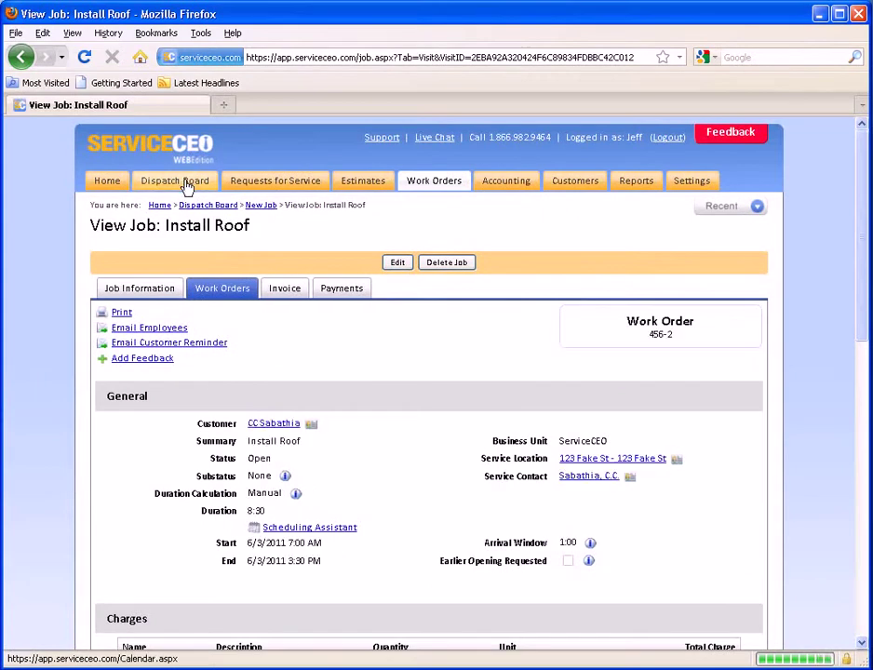
Review the two Install Roof work orders on the dispatch board for June 02 and June 03, 2011.
{"action": "left_click", "coordinate": [186, 186]}
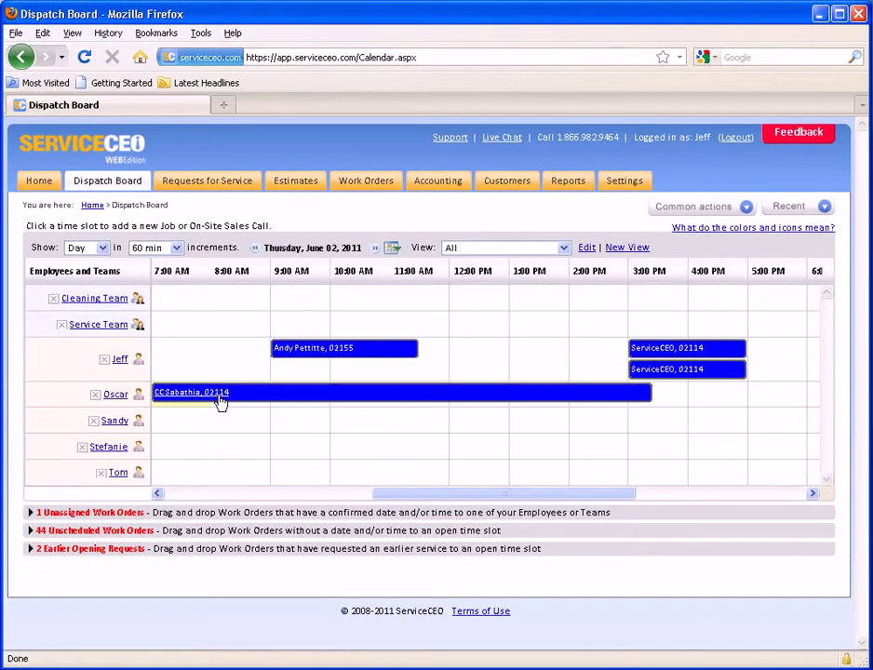
{"action": "left_click", "coordinate": [219, 400]}
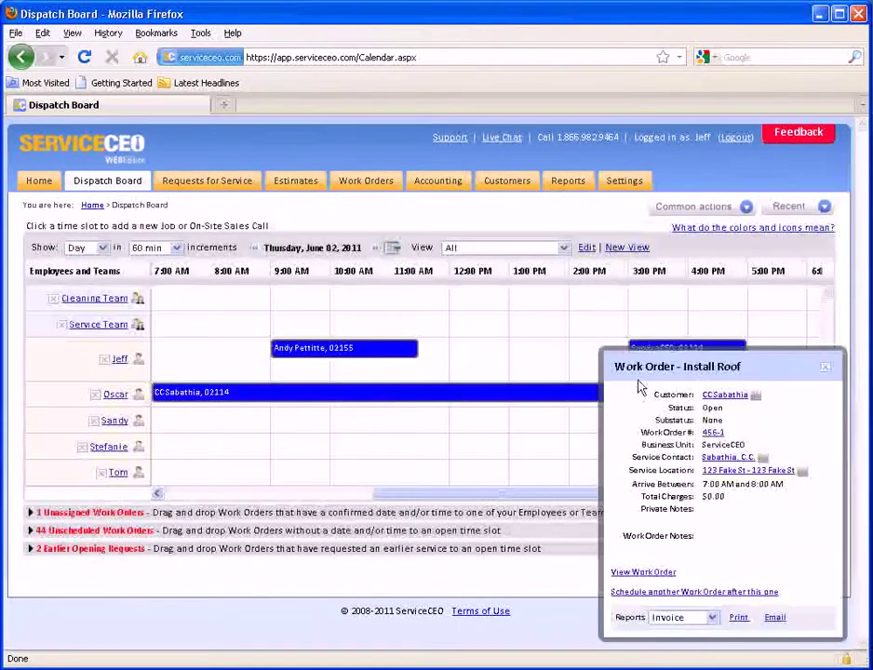
{"action": "left_click", "coordinate": [825, 368]}
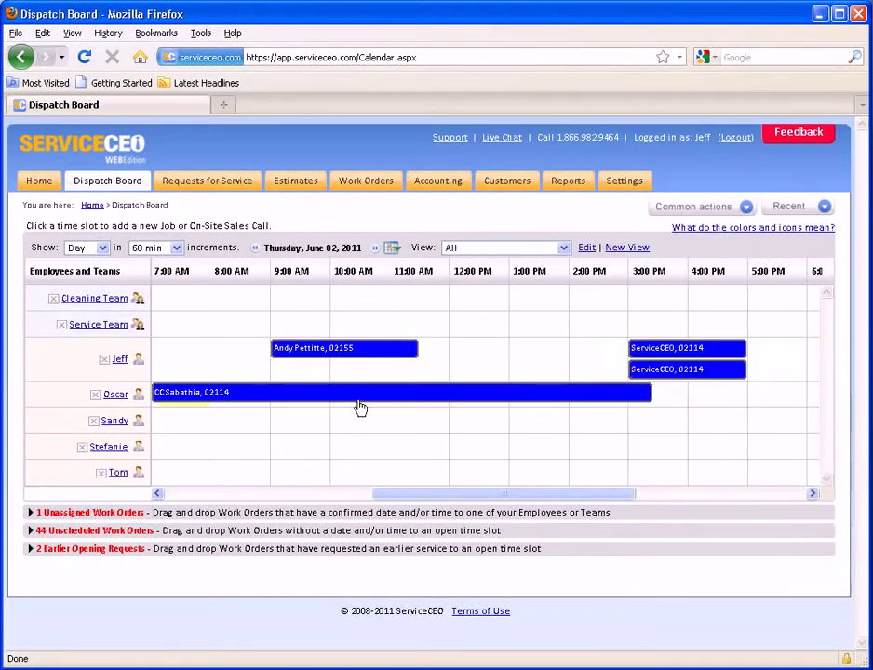
{"action": "left_click", "coordinate": [376, 248]}
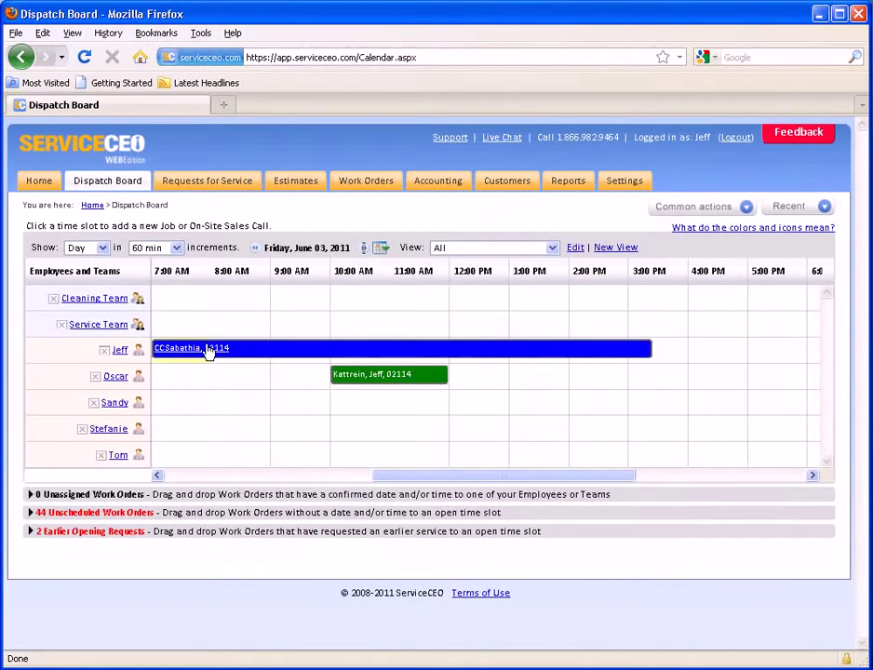
{"action": "left_click", "coordinate": [201, 354]}
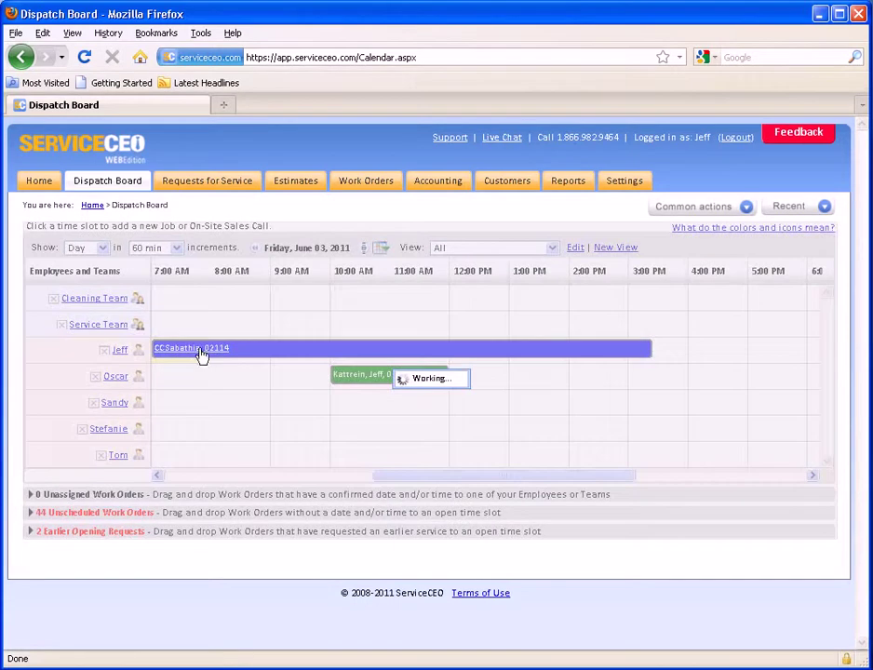
View the June 03 Install Roof work order, list all of the job's work orders, and copy the second one.
{"action": "left_click", "coordinate": [640, 567]}
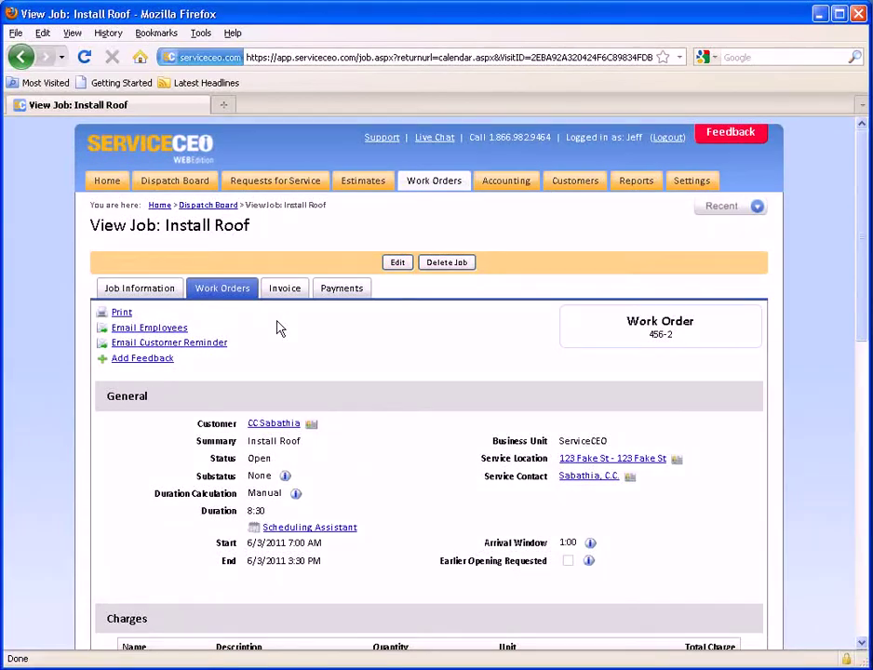
{"action": "left_click", "coordinate": [223, 294]}
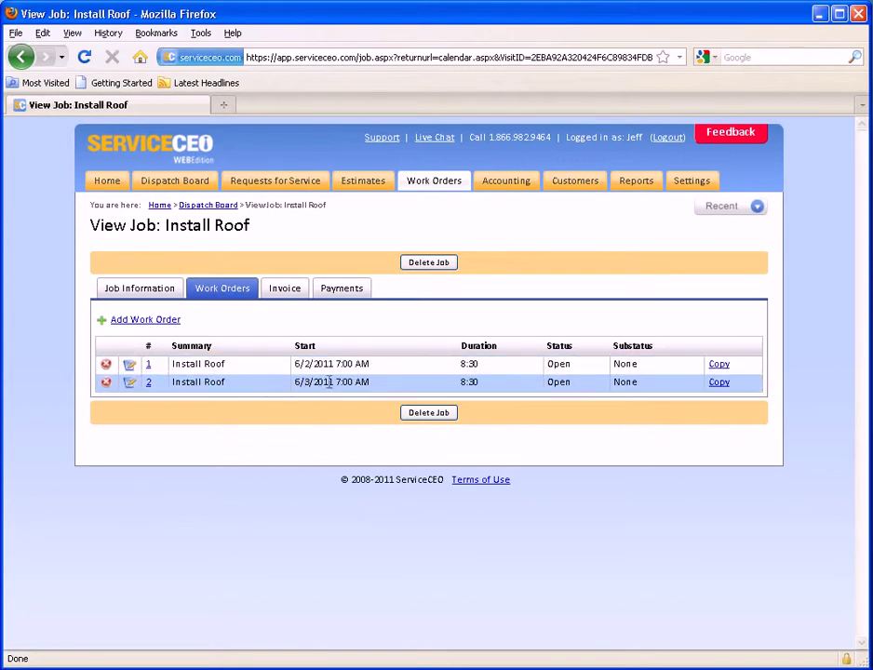
{"action": "left_click", "coordinate": [721, 385]}
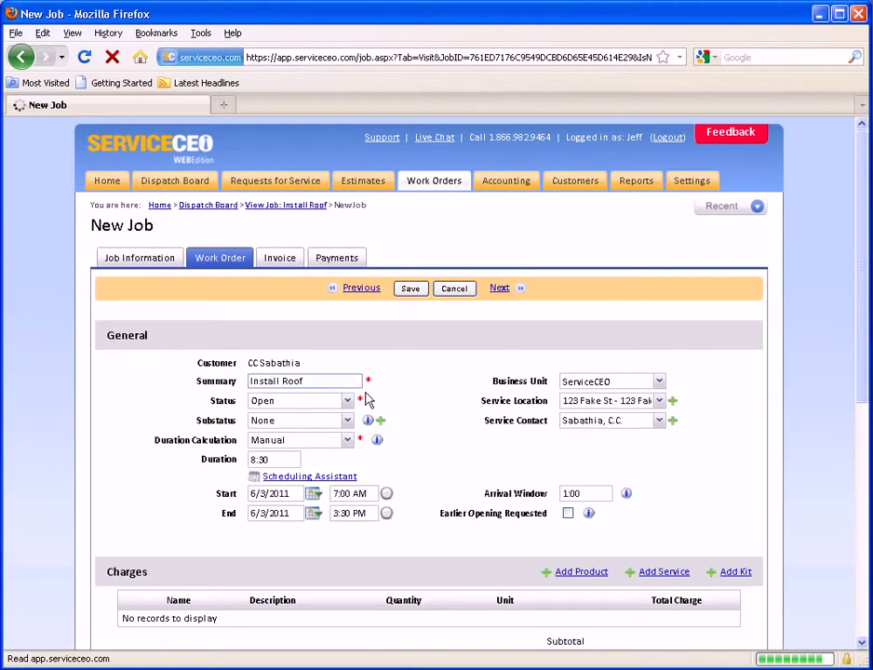
Set the copied work order's start date to 6/4/2011, check its employee assignment, and save it.
{"action": "scroll", "coordinate": [368, 399], "scroll_direction": "down", "scroll_amount": 2}
{"action": "scroll", "coordinate": [287, 448], "scroll_direction": "down", "scroll_amount": 3}
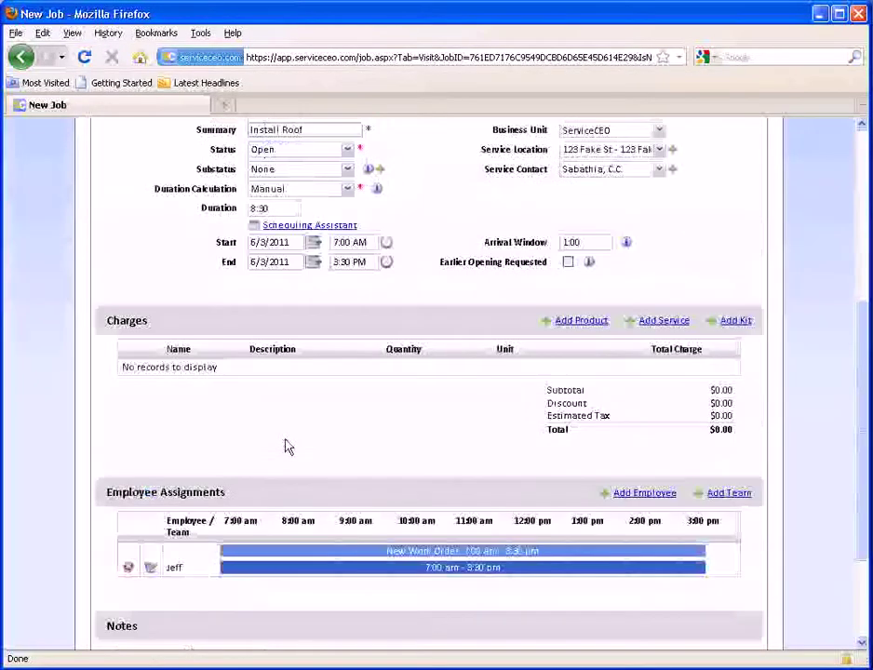
{"action": "scroll", "coordinate": [286, 449], "scroll_direction": "up", "scroll_amount": 2}
{"action": "left_click", "coordinate": [275, 327]}
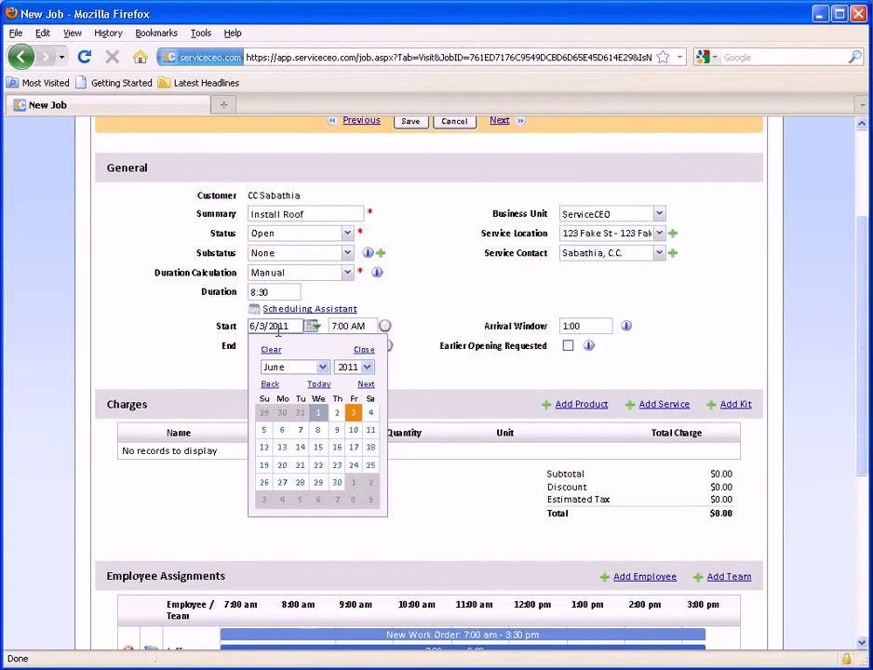
{"action": "left_click", "coordinate": [371, 413]}
{"action": "scroll", "coordinate": [376, 419], "scroll_direction": "down", "scroll_amount": 3}
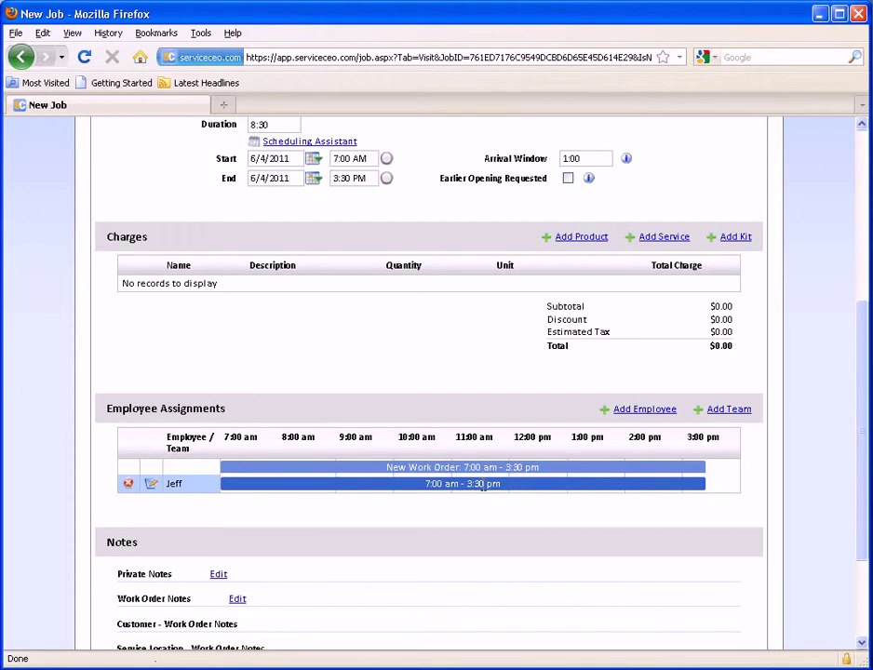
{"action": "scroll", "coordinate": [393, 532], "scroll_direction": "up", "scroll_amount": 4}
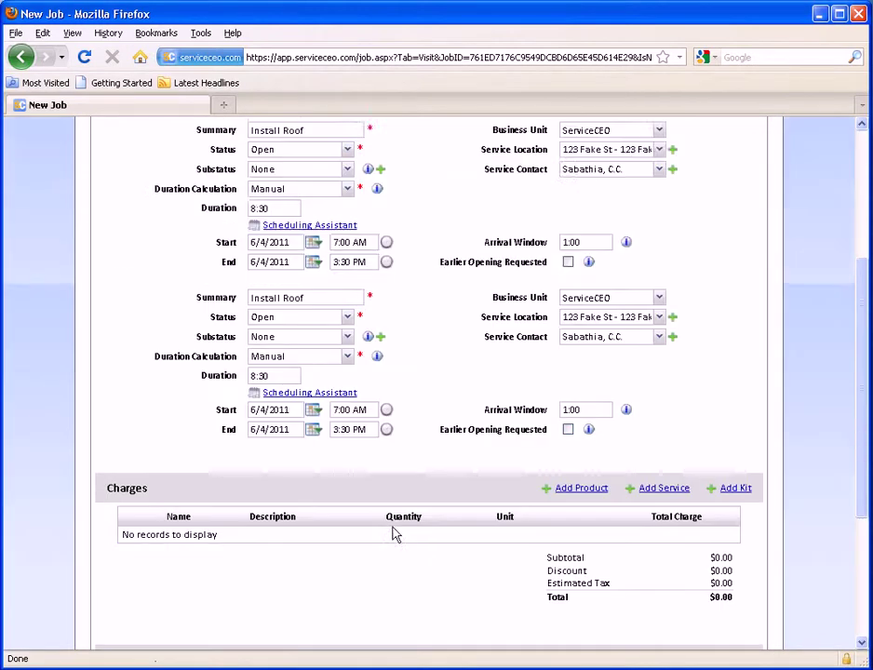
{"action": "left_click", "coordinate": [406, 207]}
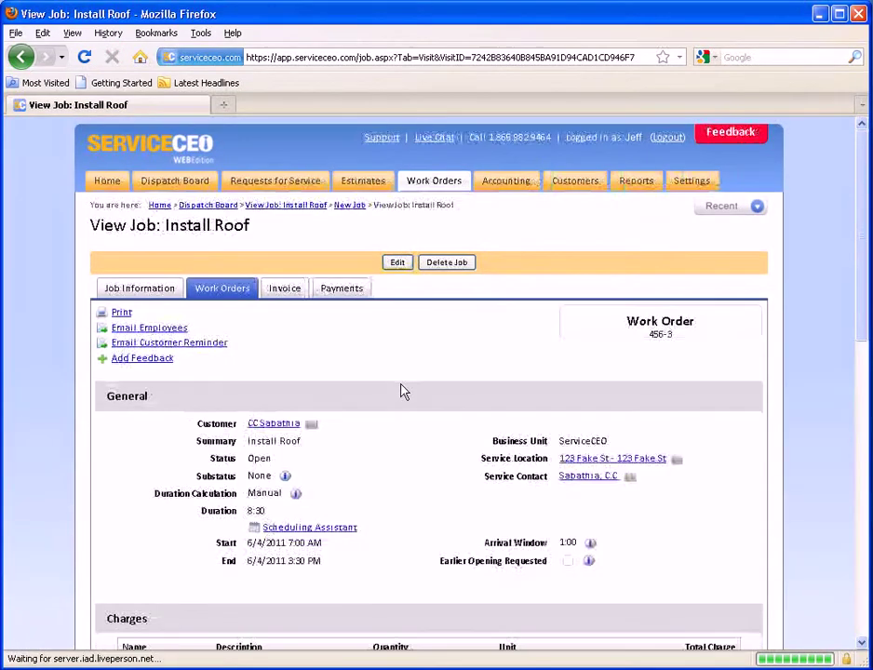
Show June 4, 2011 on the dispatch board.
{"action": "left_click", "coordinate": [187, 179]}
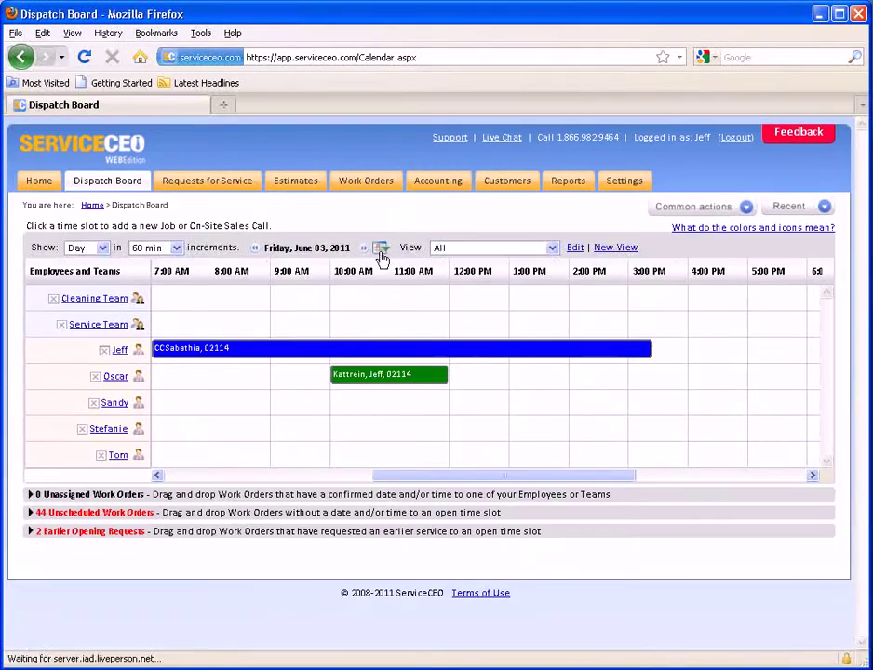
{"action": "left_click", "coordinate": [380, 248]}
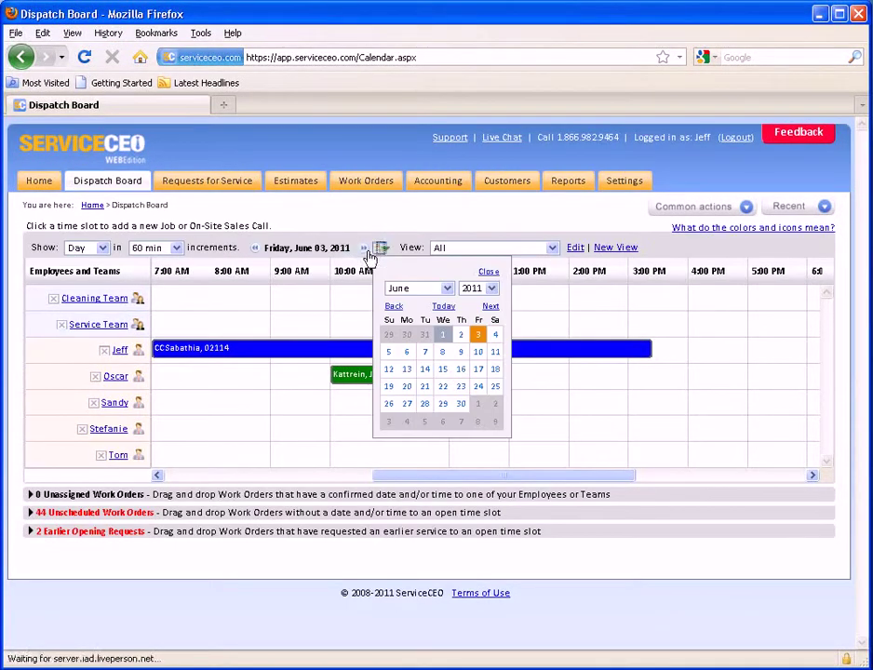
{"action": "left_click", "coordinate": [492, 339]}
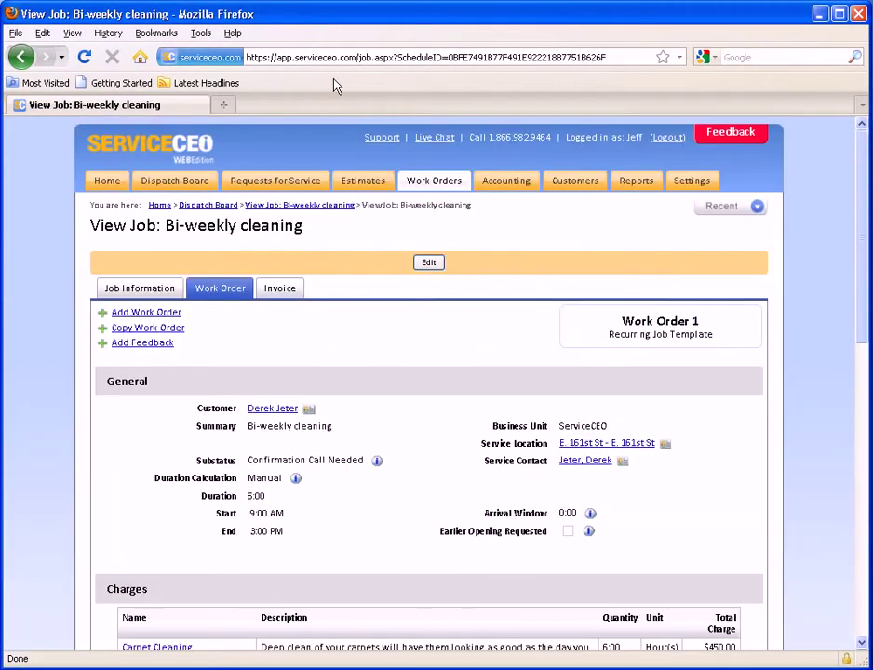
Open the Bi-weekly cleaning work order from the dispatch board for Monday, June 06, 2011, set its status to Closed, and save it.
{"action": "left_click", "coordinate": [188, 183]}
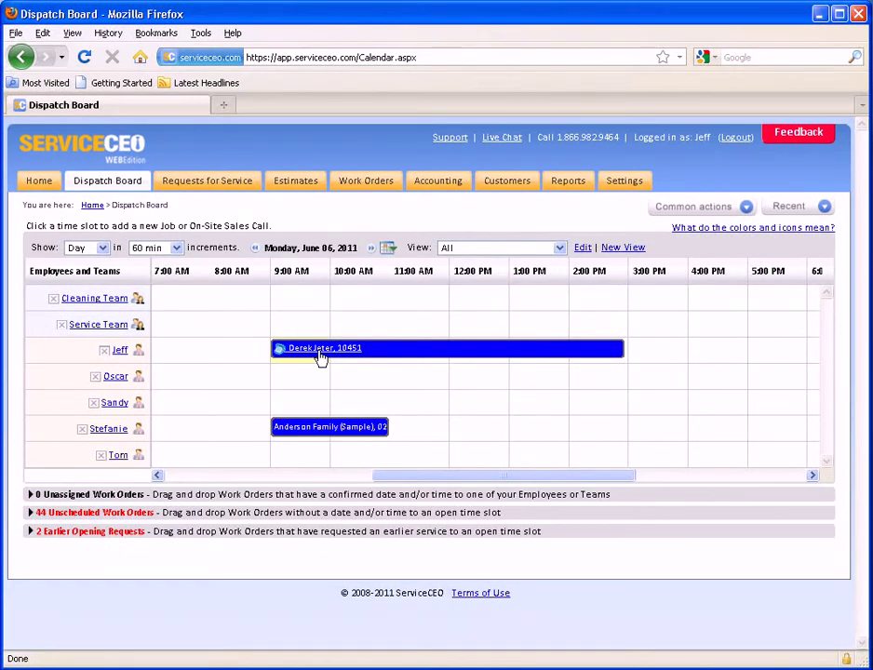
{"action": "left_click", "coordinate": [319, 357]}
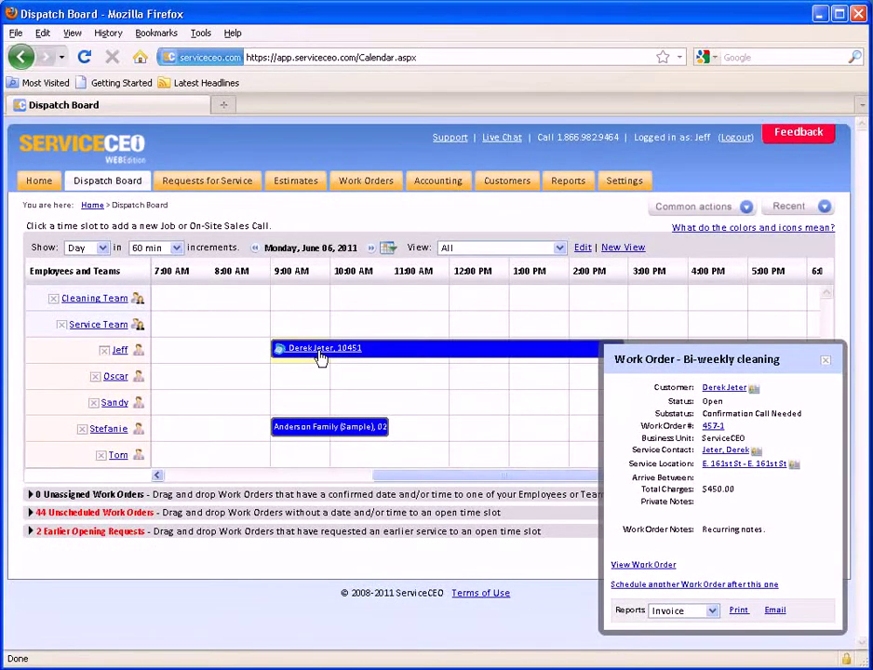
{"action": "left_click", "coordinate": [644, 565]}
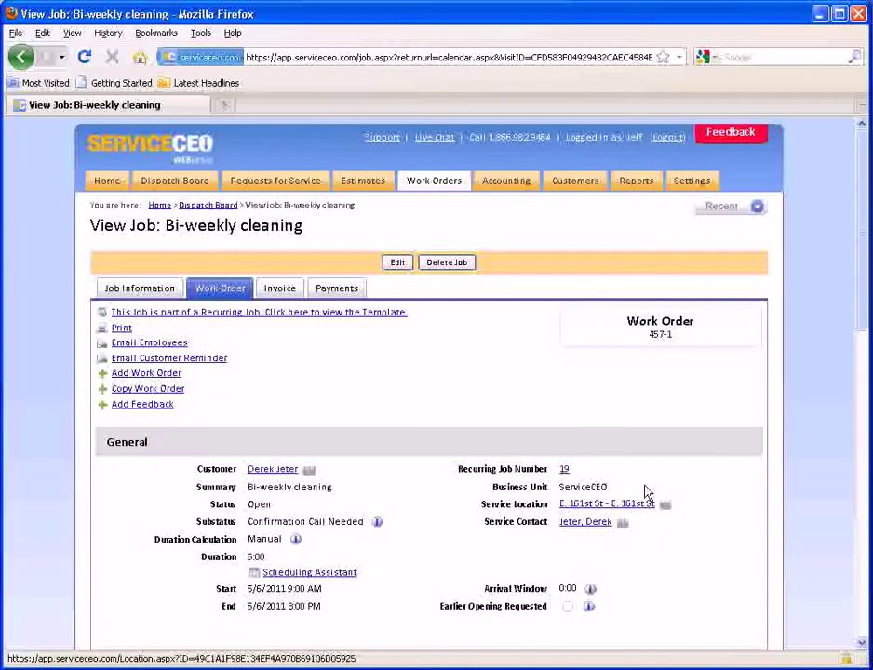
{"action": "left_click", "coordinate": [399, 263]}
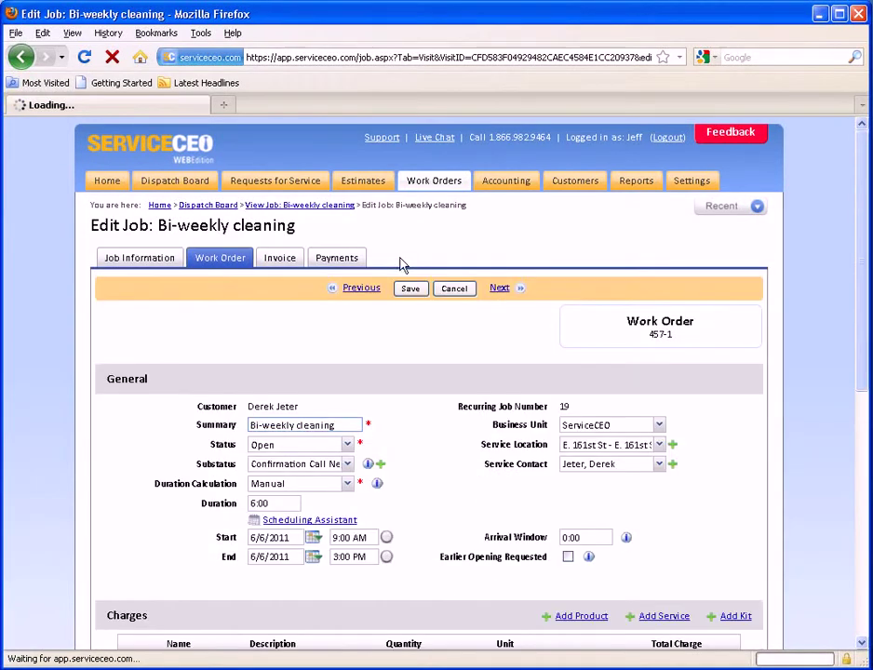
{"action": "left_click", "coordinate": [300, 446]}
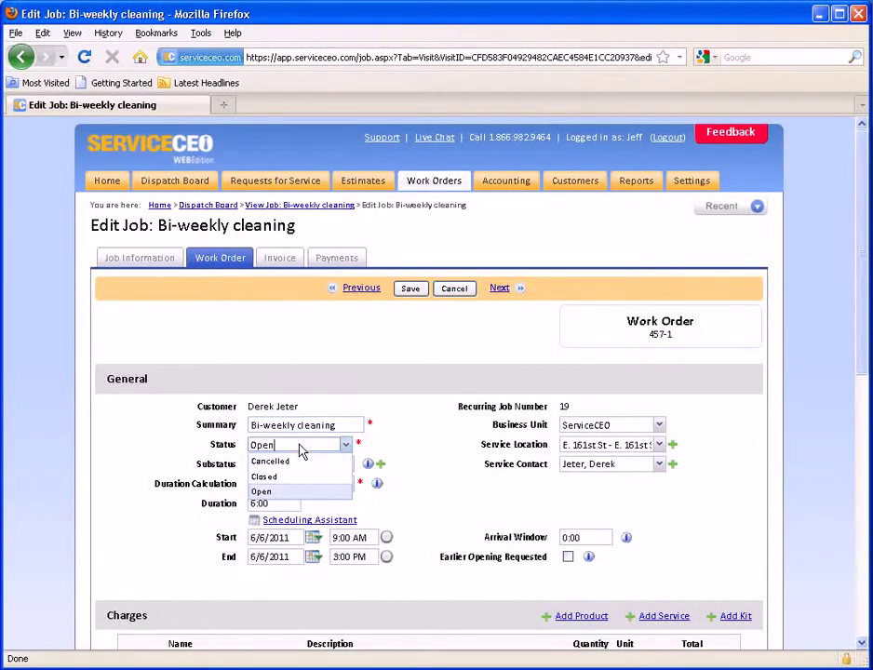
{"action": "left_click", "coordinate": [297, 476]}
{"action": "left_click", "coordinate": [410, 288]}
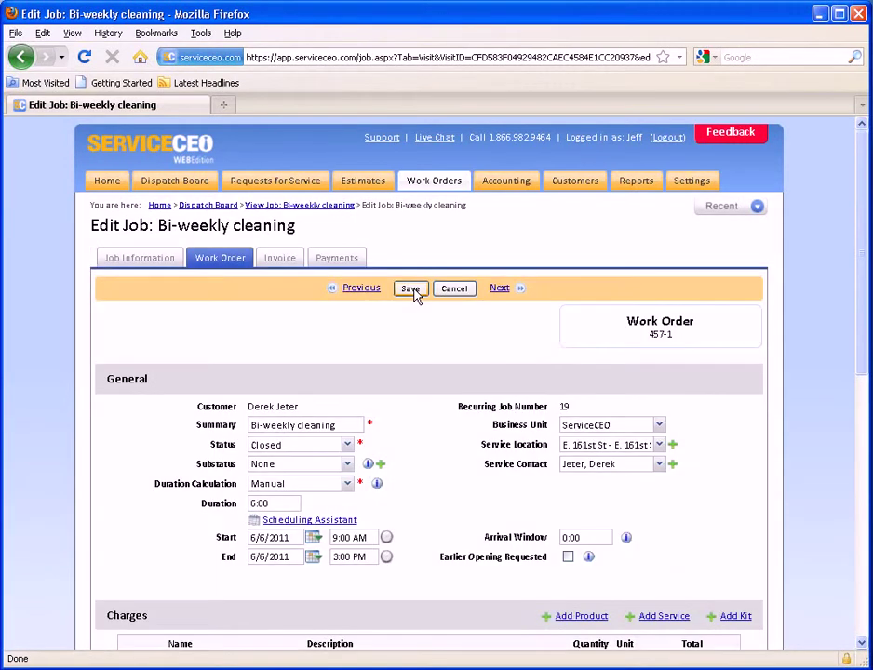
{"action": "left_click", "coordinate": [407, 291]}
{"action": "left_click", "coordinate": [406, 290]}
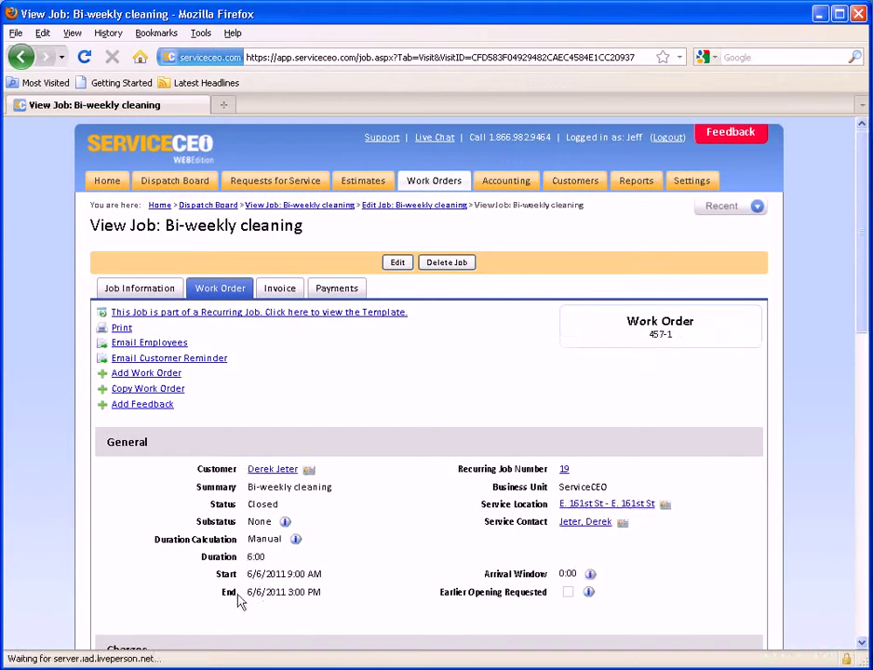
Open the Bi-weekly cleaning job's invoice and review its issue date, payment terms and due date.
{"action": "left_click", "coordinate": [277, 290]}
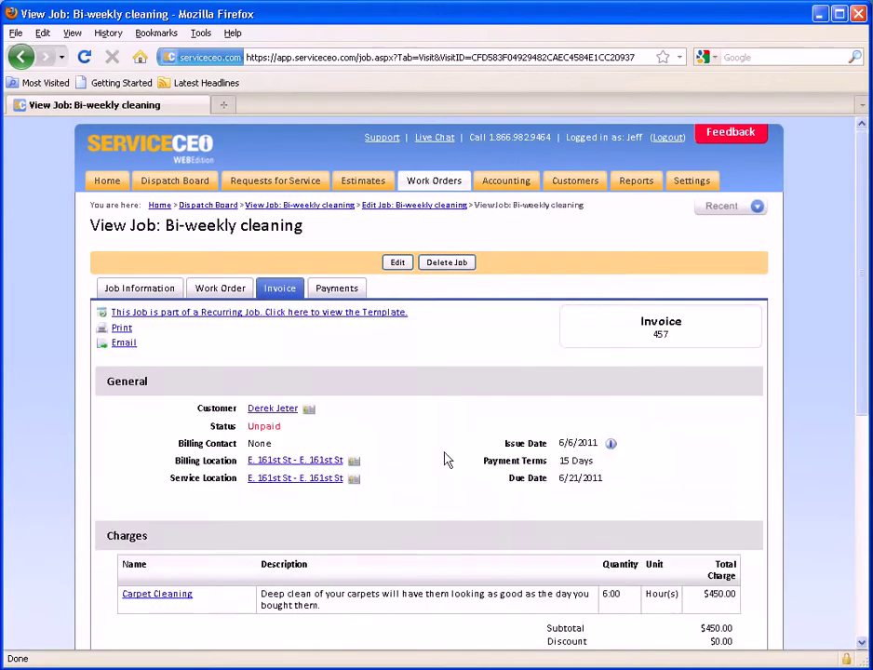
{"action": "left_click_drag", "start_coordinate": [502, 445], "coordinate": [699, 453]}
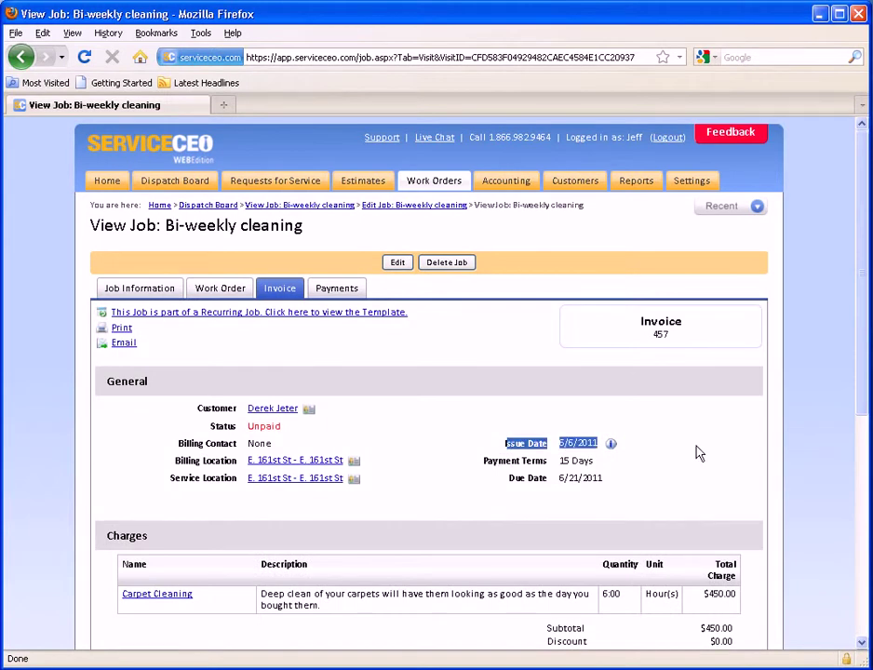
{"action": "left_click_drag", "start_coordinate": [558, 460], "coordinate": [616, 463]}
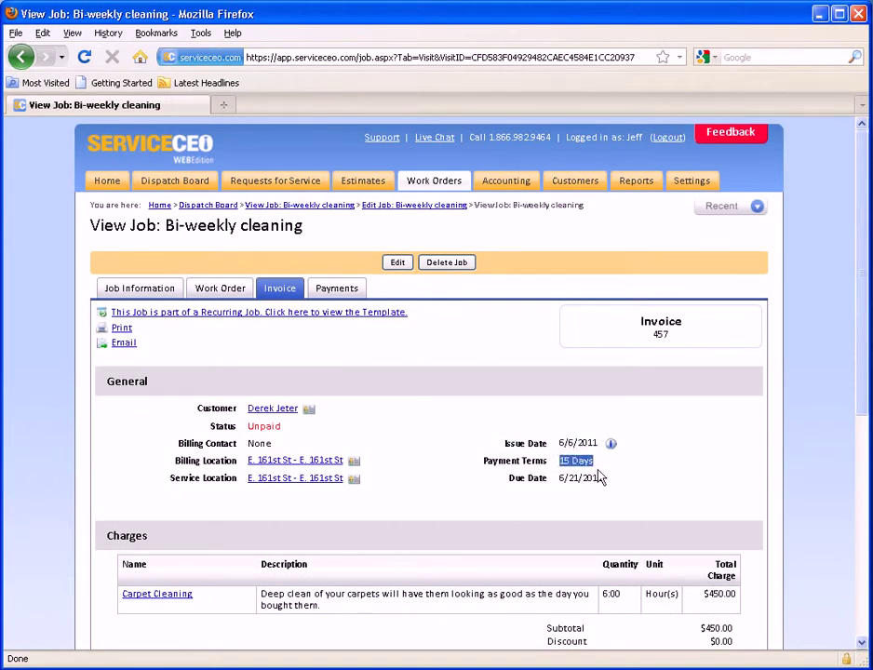
{"action": "left_click_drag", "start_coordinate": [563, 477], "coordinate": [656, 487]}
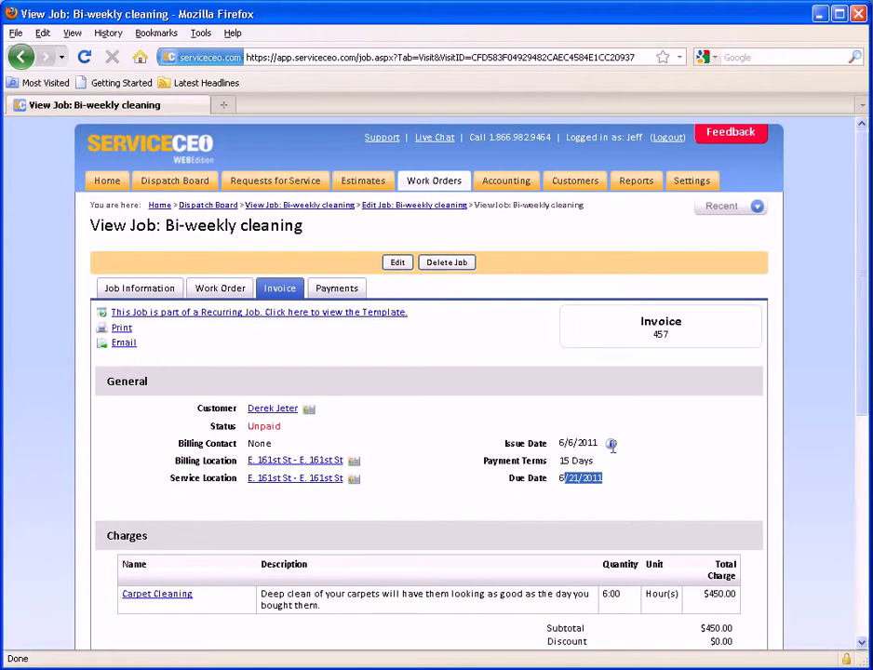
Record a $450.00 Cash payment for the Bi-weekly cleaning job, and check its invoice and work order.
{"action": "left_click", "coordinate": [337, 290]}
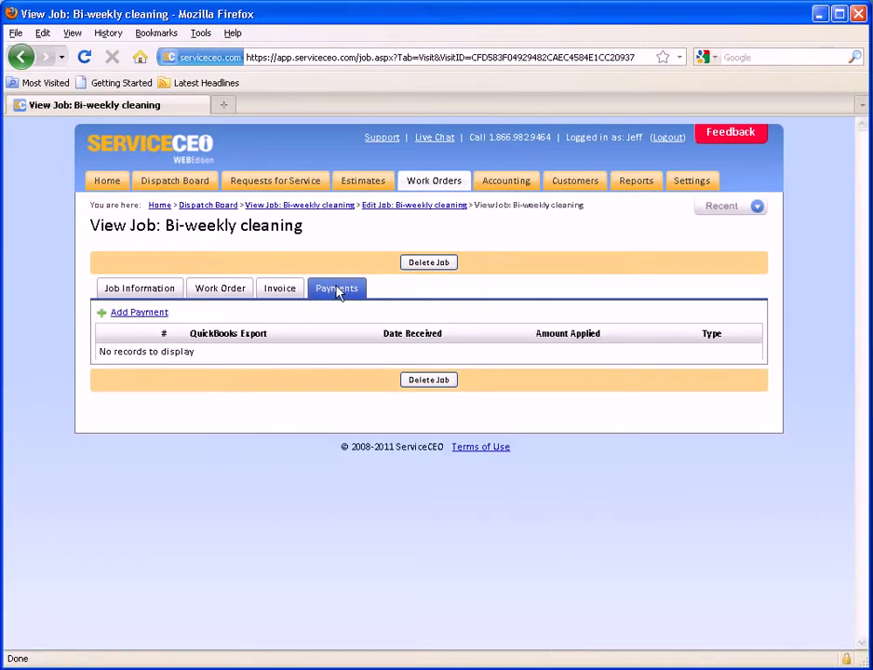
{"action": "left_click", "coordinate": [129, 315]}
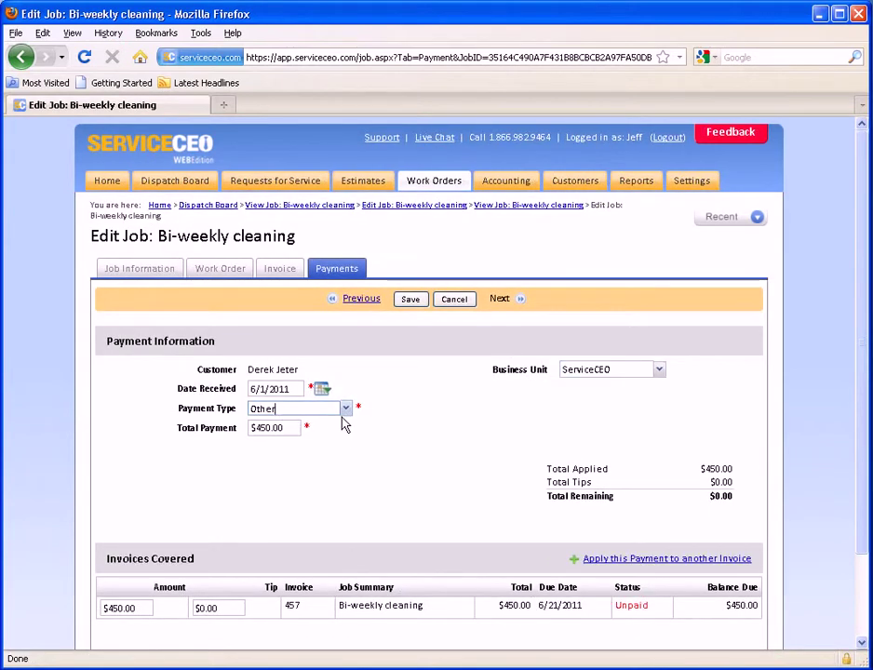
{"action": "left_click", "coordinate": [347, 409]}
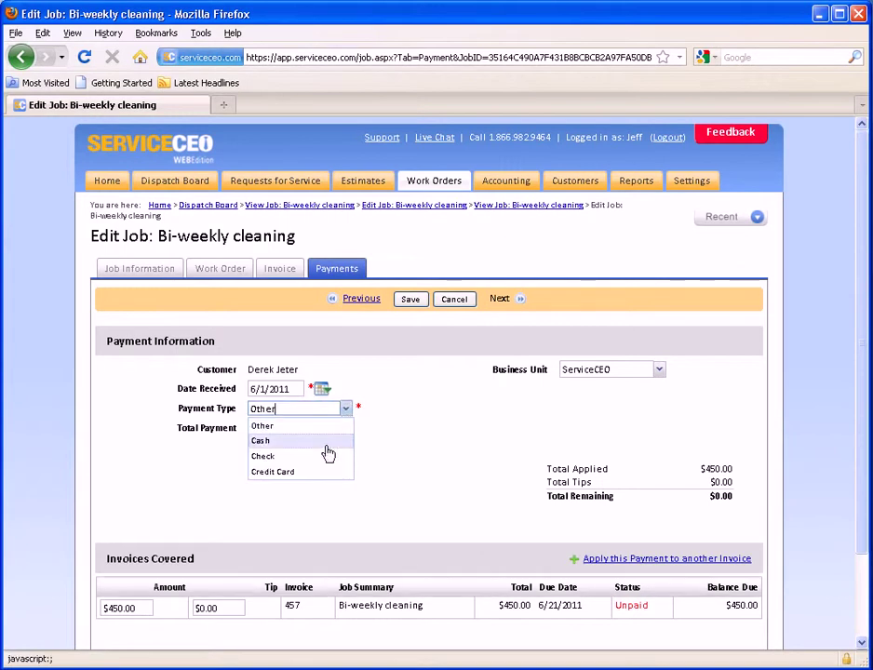
{"action": "left_click", "coordinate": [326, 445]}
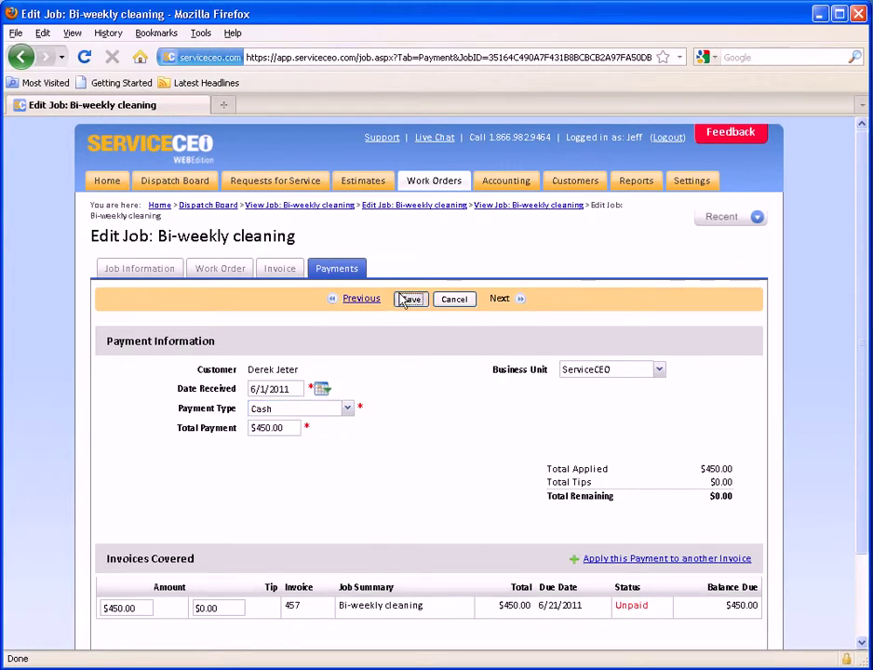
{"action": "left_click", "coordinate": [409, 299]}
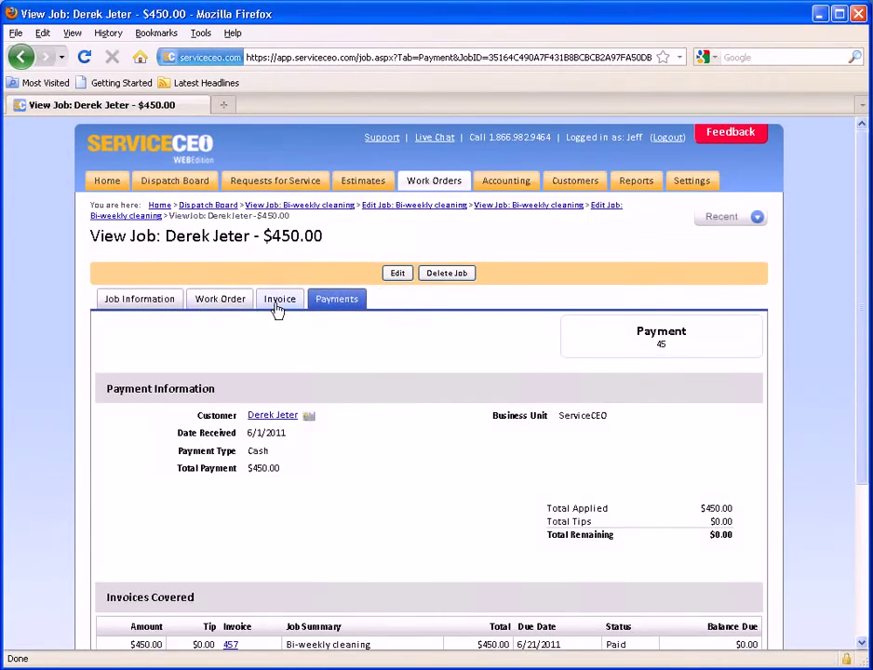
{"action": "left_click", "coordinate": [278, 307]}
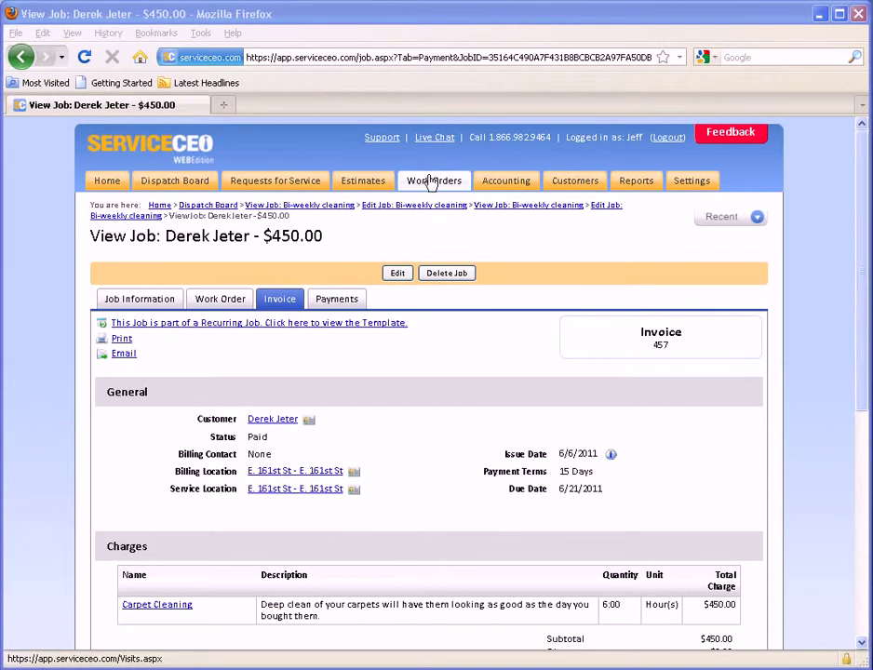
{"action": "left_click", "coordinate": [248, 303]}
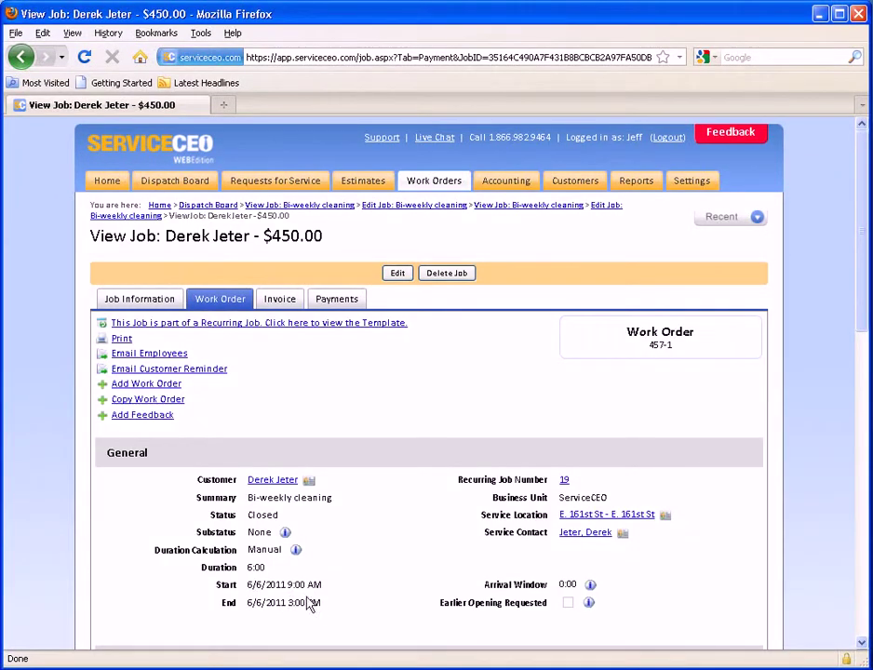
Show the work orders list with the All Open view.
{"action": "left_click", "coordinate": [434, 182]}
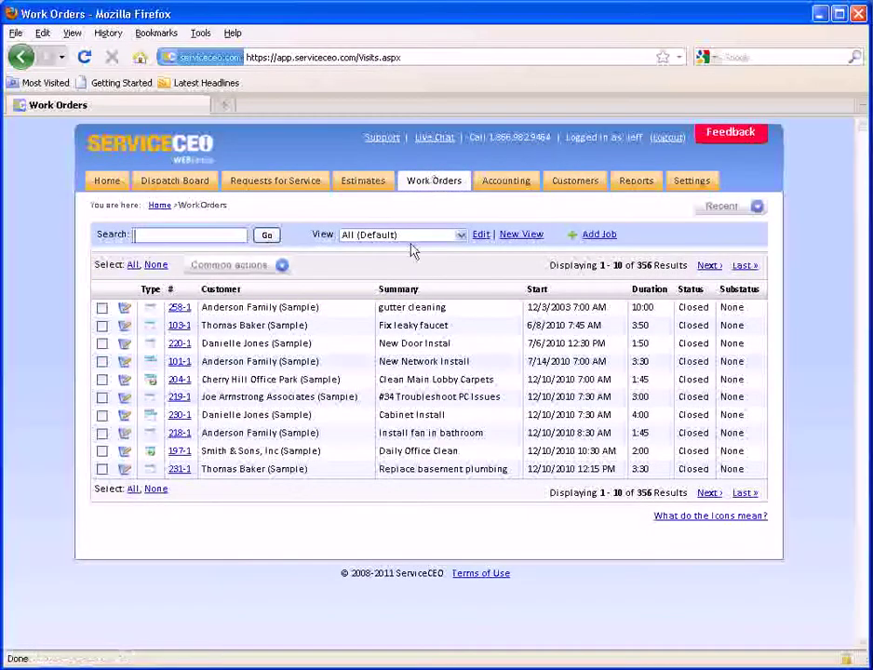
{"action": "left_click", "coordinate": [416, 238]}
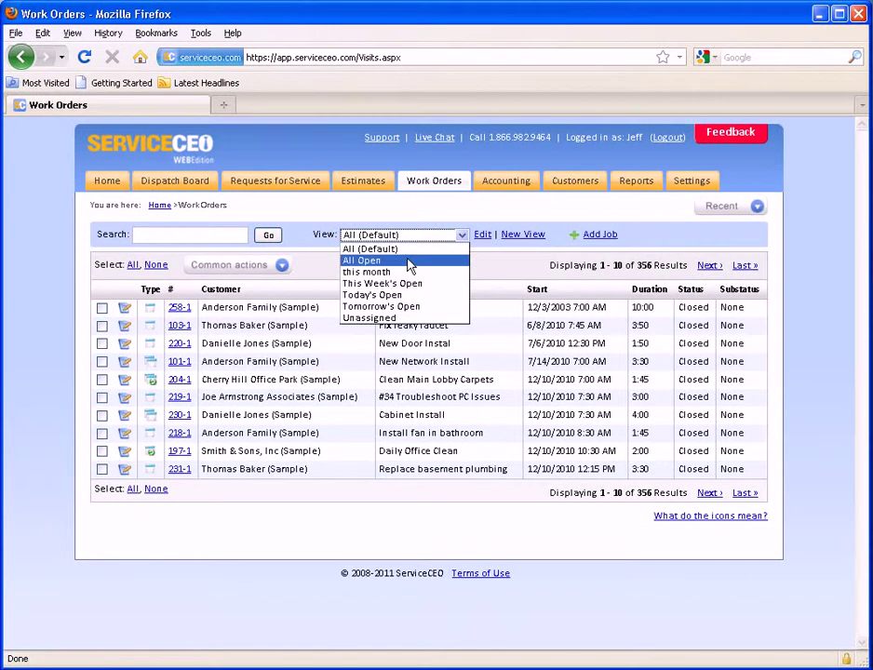
{"action": "left_click", "coordinate": [411, 263]}
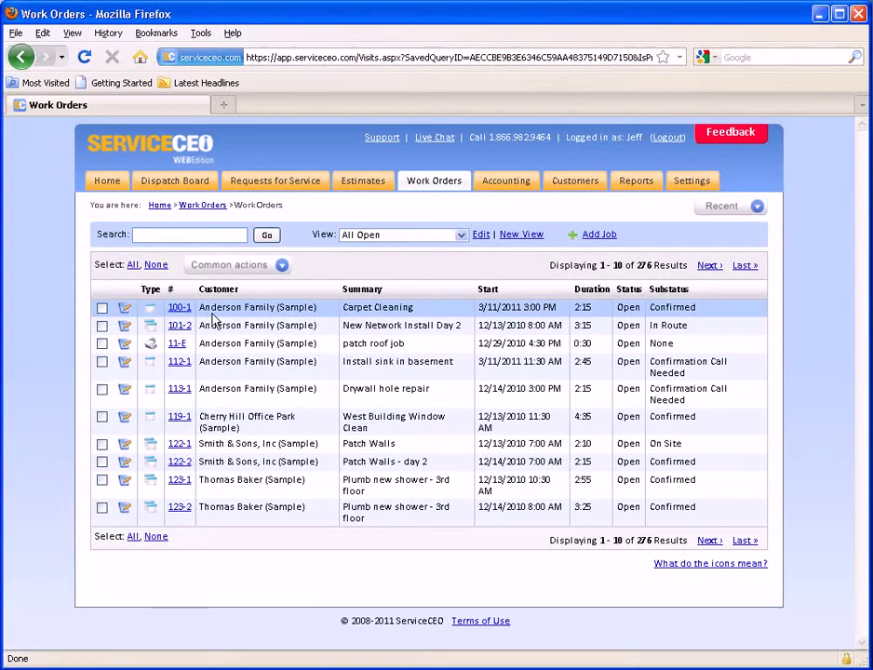
Close the open work orders Carpet Cleaning, New Network Install Day 2, Install sink in basement, Drywall hole repair and West Building Window Clean.
{"action": "left_click", "coordinate": [101, 308]}
{"action": "left_click", "coordinate": [101, 325]}
{"action": "left_click", "coordinate": [102, 363]}
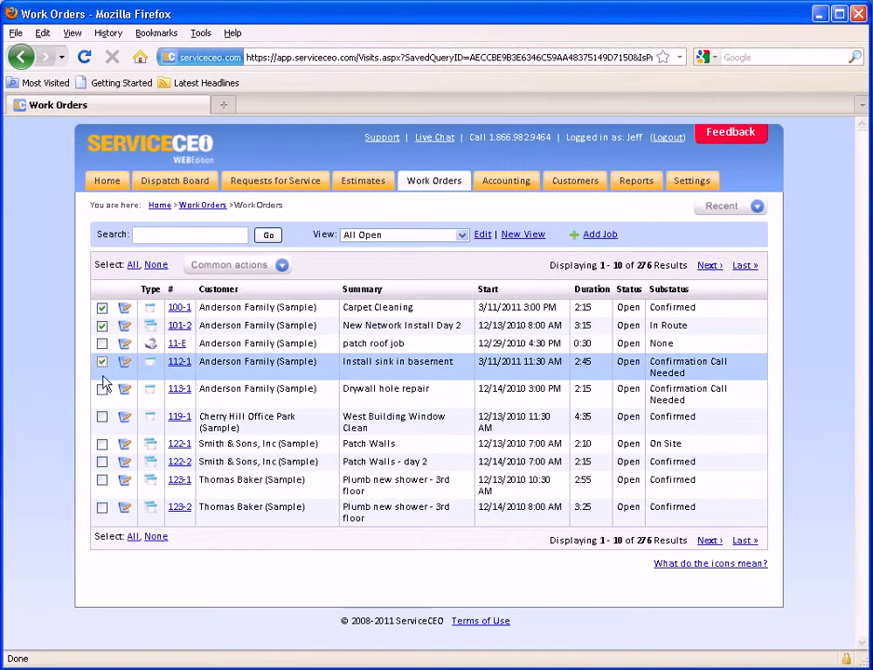
{"action": "left_click", "coordinate": [102, 390]}
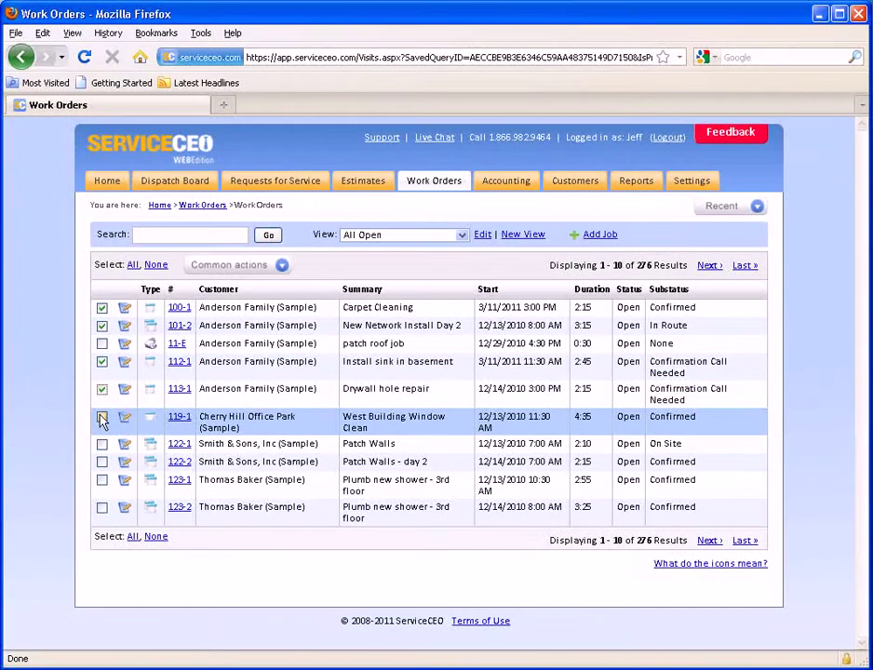
{"action": "left_click", "coordinate": [102, 419]}
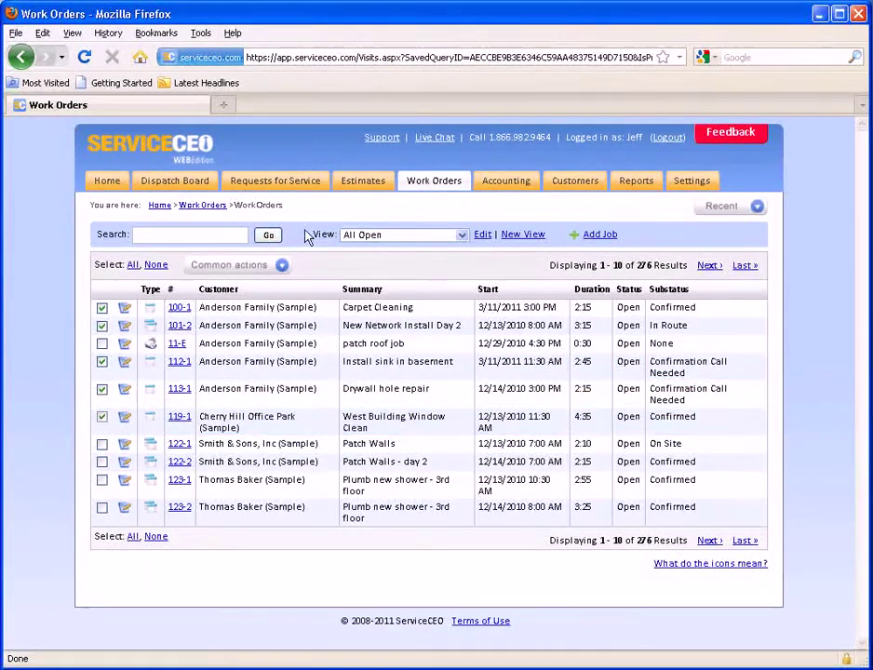
{"action": "left_click", "coordinate": [261, 266]}
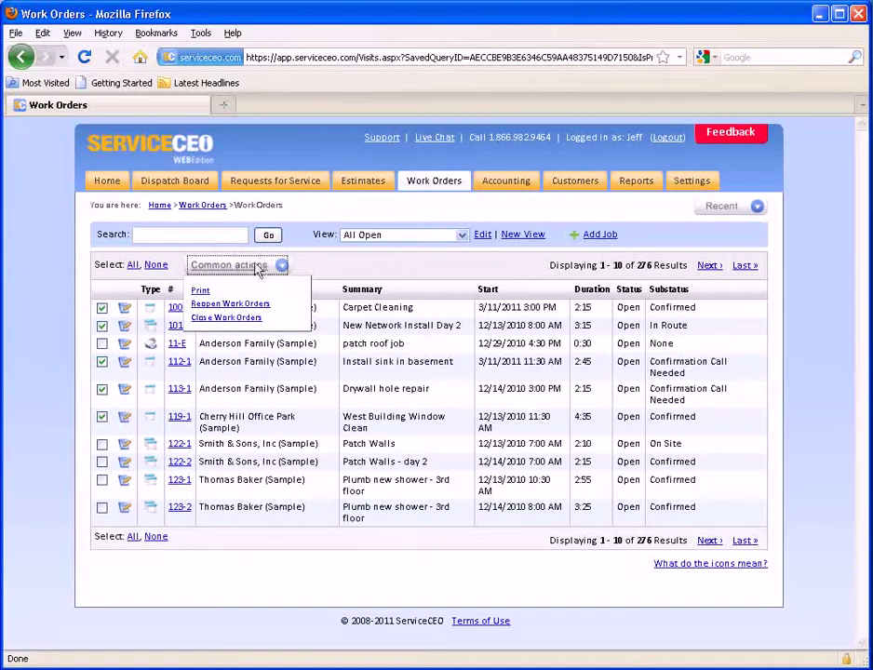
{"action": "left_click", "coordinate": [226, 317]}
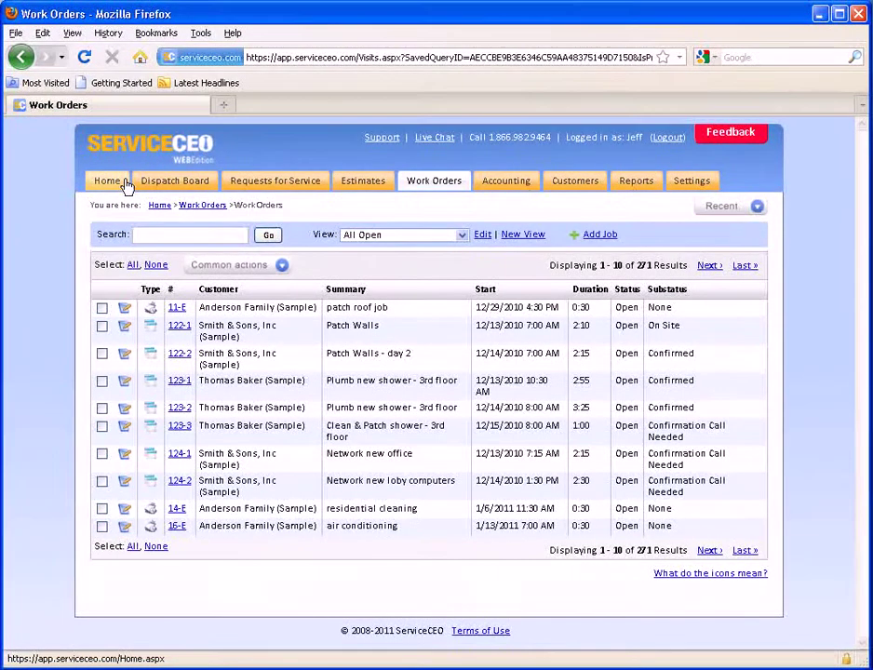
Start a new work order view, try limiting its business units to Boston, and reselect all business units.
{"action": "left_click", "coordinate": [521, 235]}
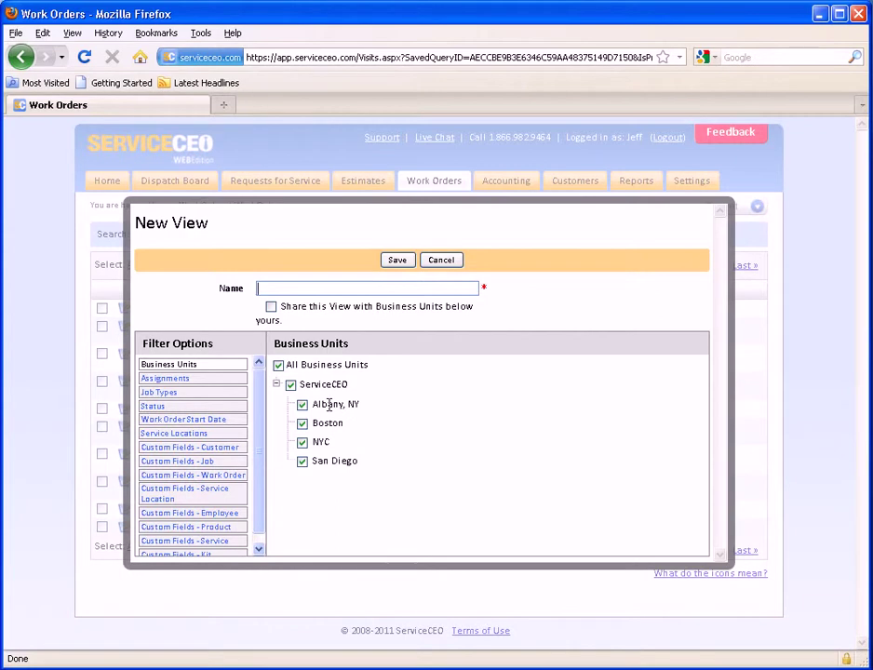
{"action": "left_click", "coordinate": [279, 366]}
{"action": "left_click", "coordinate": [304, 424]}
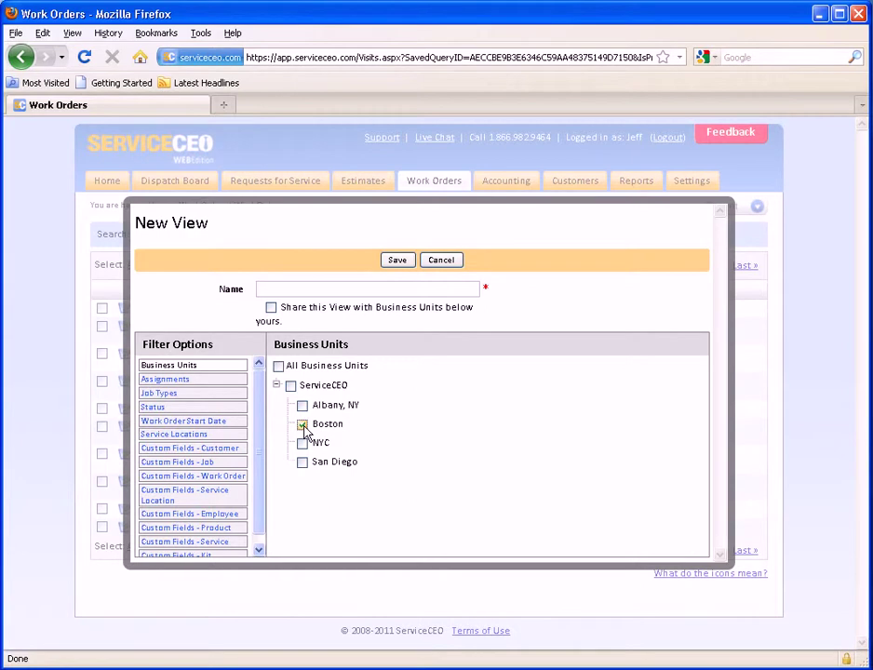
{"action": "left_click", "coordinate": [278, 366]}
Check the new view's unassigned option, try limiting its assignments to a few employees, and reselect all employees.
{"action": "left_click", "coordinate": [222, 388]}
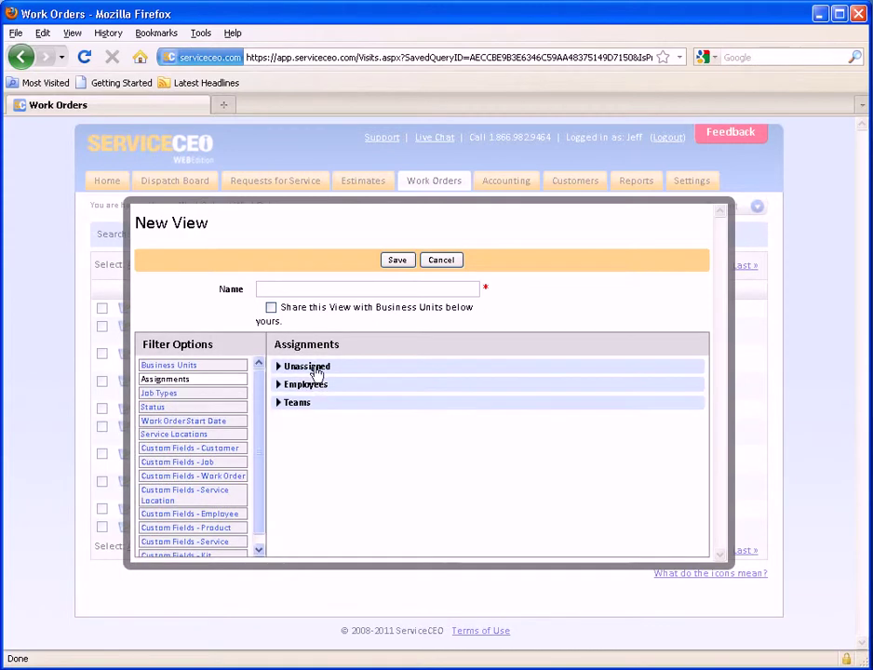
{"action": "left_click", "coordinate": [315, 368]}
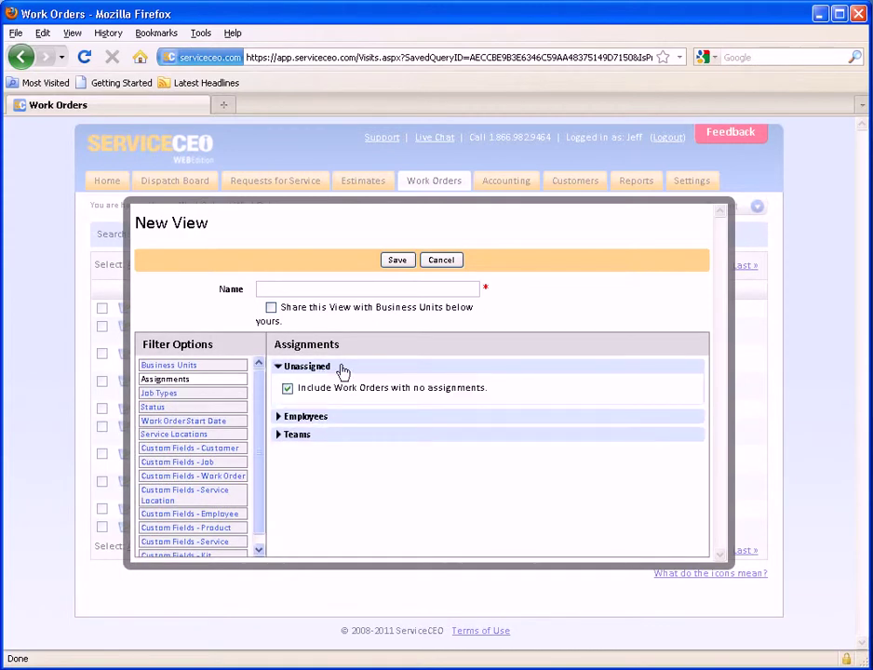
{"action": "left_click", "coordinate": [340, 369]}
{"action": "left_click", "coordinate": [329, 387]}
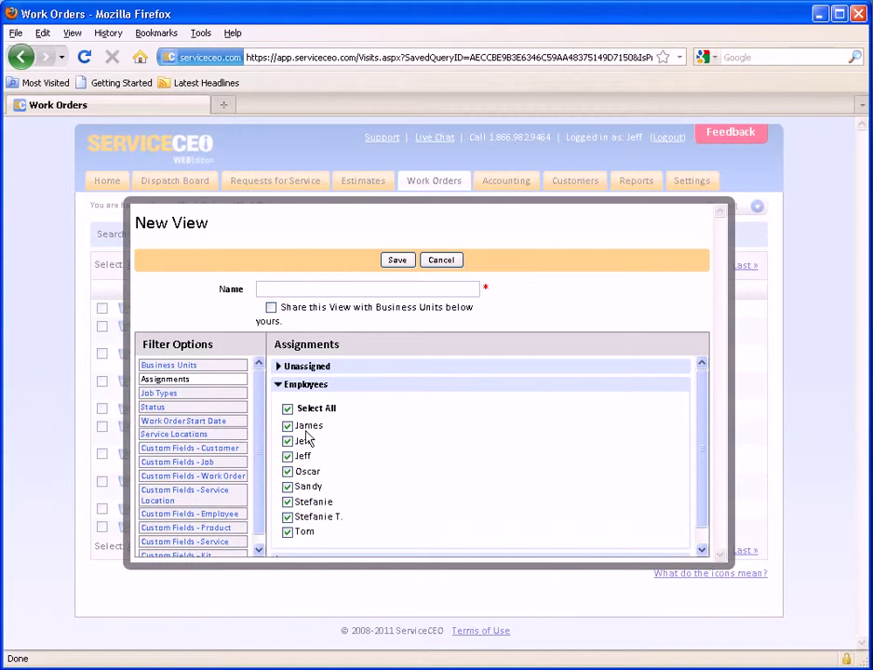
{"action": "left_click", "coordinate": [308, 410]}
{"action": "left_click", "coordinate": [303, 442]}
{"action": "left_click", "coordinate": [310, 471]}
{"action": "left_click", "coordinate": [311, 486]}
{"action": "left_click", "coordinate": [288, 408]}
{"action": "left_click", "coordinate": [295, 384]}
Try limiting the new view's team assignments to Install Team, Service Team and Team A, and reselect all teams.
{"action": "left_click", "coordinate": [297, 405]}
{"action": "left_click", "coordinate": [290, 428]}
{"action": "left_click", "coordinate": [289, 460]}
{"action": "left_click", "coordinate": [288, 474]}
{"action": "left_click", "coordinate": [289, 489]}
{"action": "left_click", "coordinate": [289, 427]}
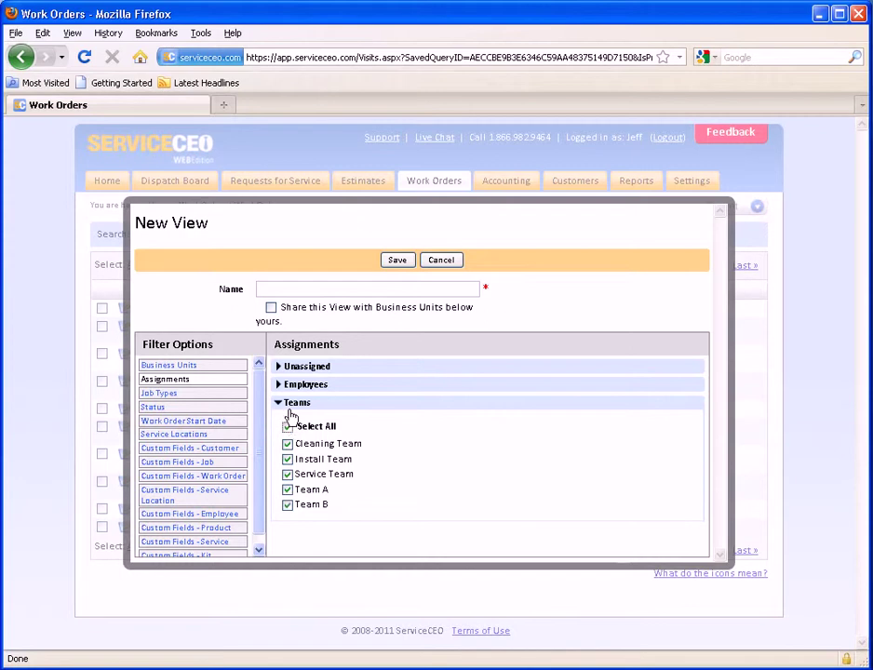
{"action": "left_click", "coordinate": [287, 406]}
Review the job types available as a filter for the new view.
{"action": "left_click", "coordinate": [239, 394]}
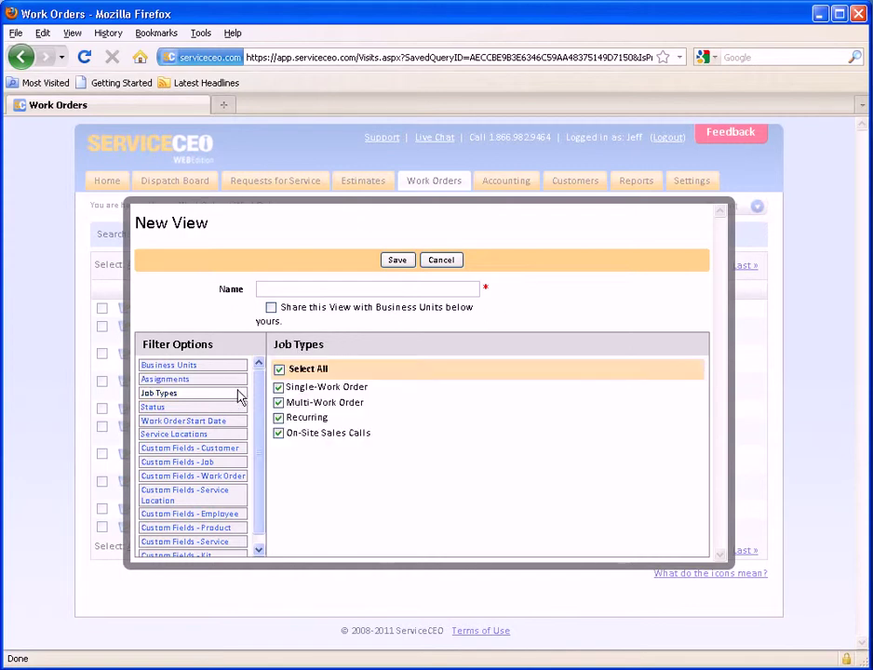
{"action": "left_click_drag", "start_coordinate": [341, 398], "coordinate": [324, 397]}
{"action": "left_click", "coordinate": [371, 408]}
Check the new view's open substatuses and try excluding all cancelled and closed substatuses.
{"action": "left_click", "coordinate": [205, 408]}
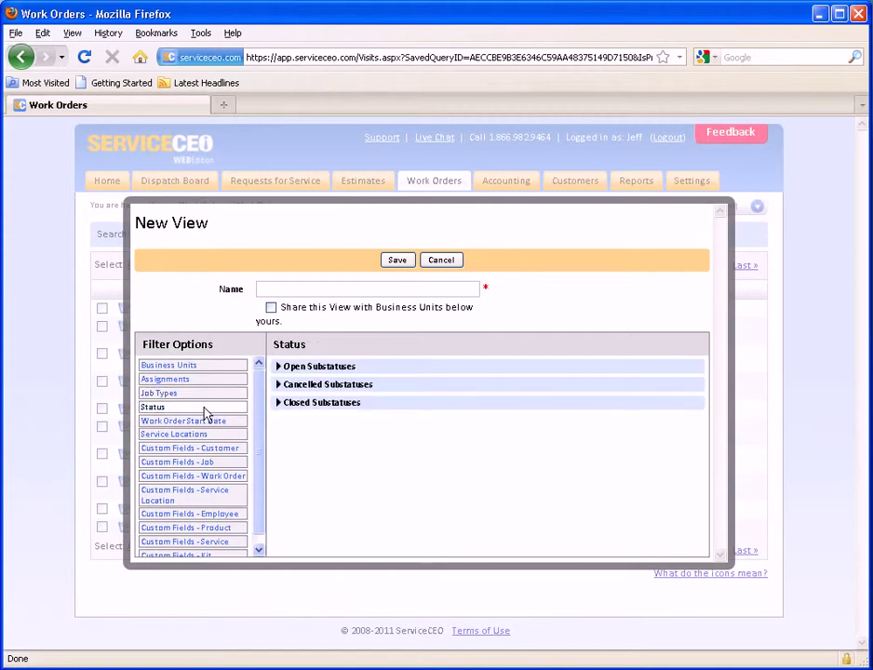
{"action": "left_click", "coordinate": [315, 372]}
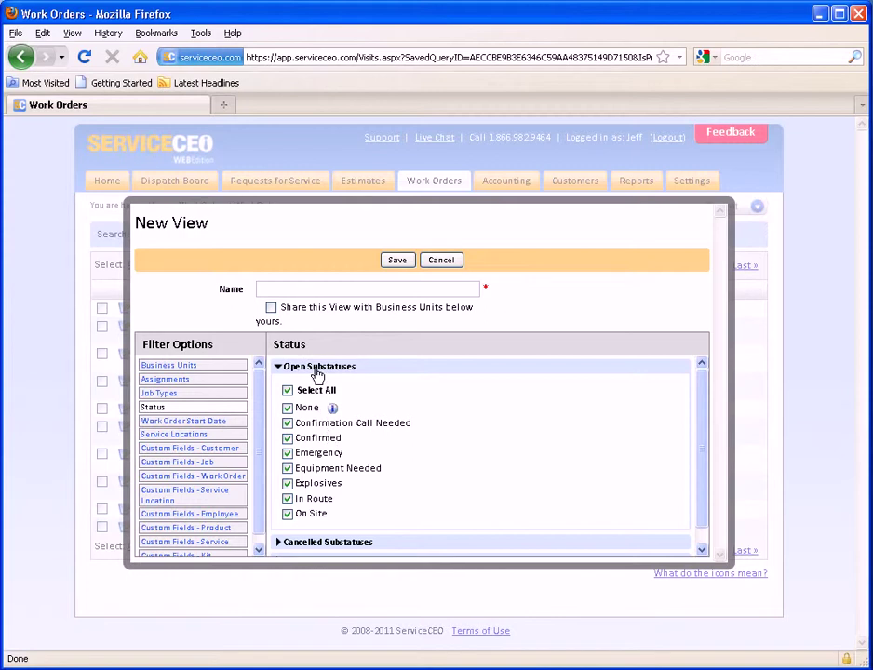
{"action": "left_click", "coordinate": [315, 369]}
{"action": "left_click", "coordinate": [308, 384]}
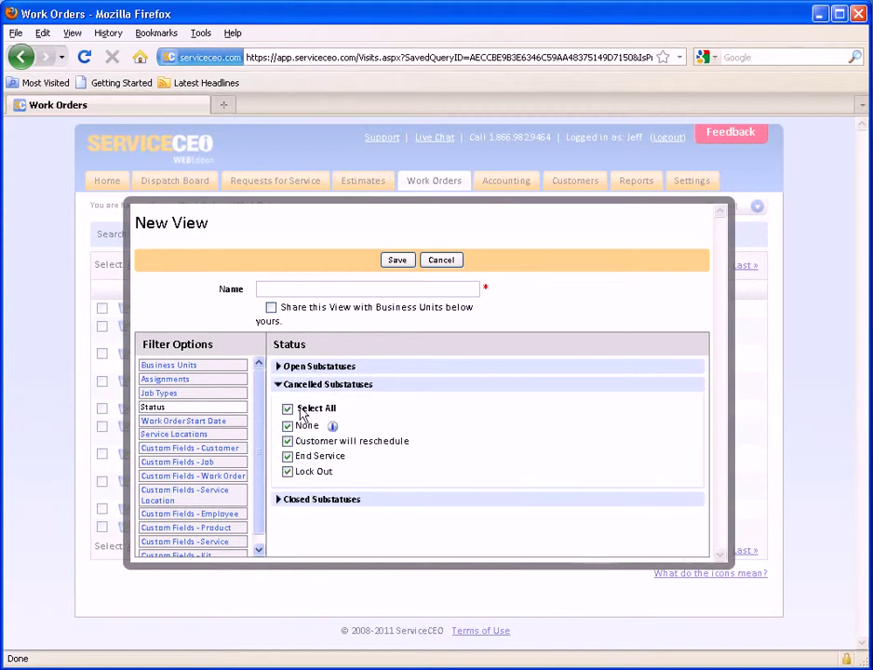
{"action": "left_click", "coordinate": [287, 408]}
{"action": "left_click", "coordinate": [316, 500]}
{"action": "left_click", "coordinate": [287, 524]}
{"action": "scroll", "coordinate": [390, 522], "scroll_direction": "down", "scroll_amount": 1}
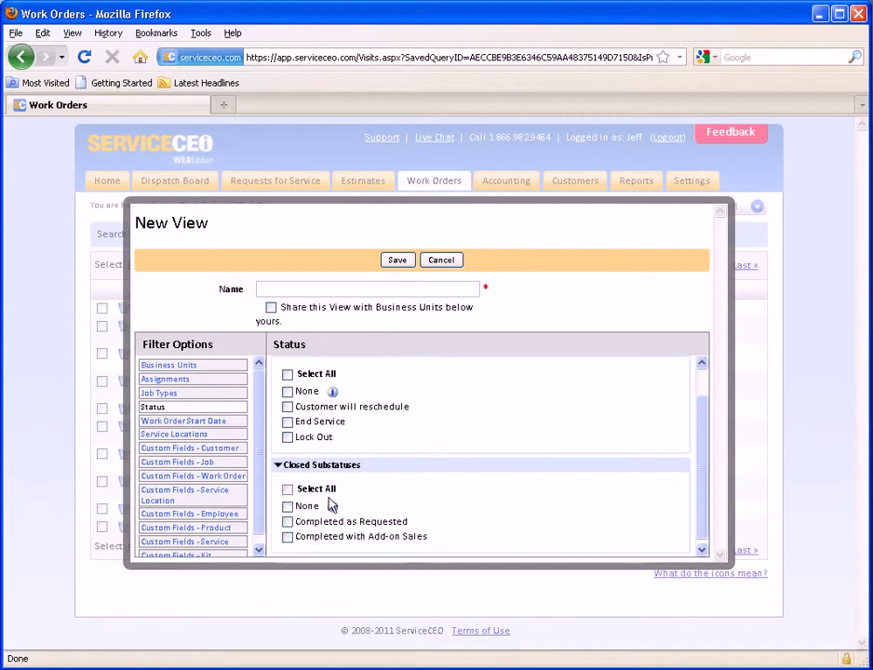
Reselect all closed and cancelled substatuses in the new view's status filter.
{"action": "left_click", "coordinate": [288, 490]}
{"action": "scroll", "coordinate": [289, 490], "scroll_direction": "up", "scroll_amount": 1}
{"action": "left_click", "coordinate": [286, 409]}
{"action": "left_click", "coordinate": [287, 426]}
{"action": "left_click", "coordinate": [287, 441]}
{"action": "left_click", "coordinate": [287, 408]}
{"action": "left_click", "coordinate": [283, 385]}
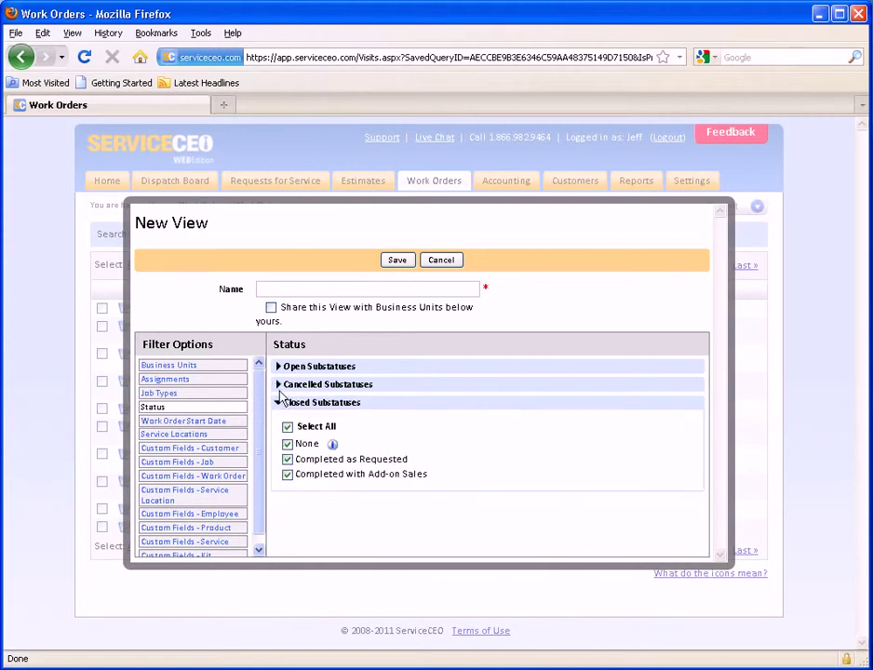
Set the new view's work order start date filter to This Month.
{"action": "left_click", "coordinate": [226, 426]}
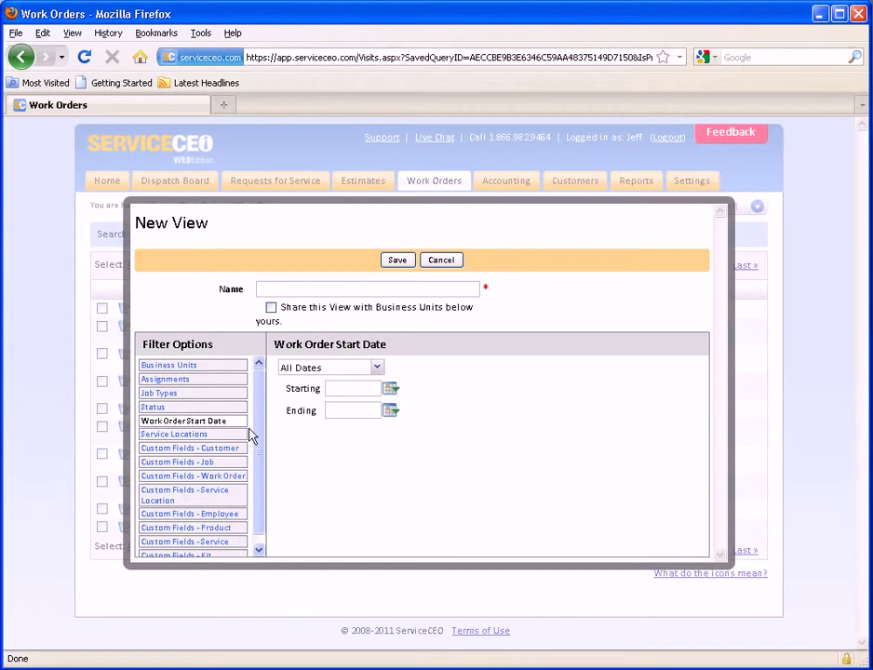
{"action": "left_click", "coordinate": [361, 407]}
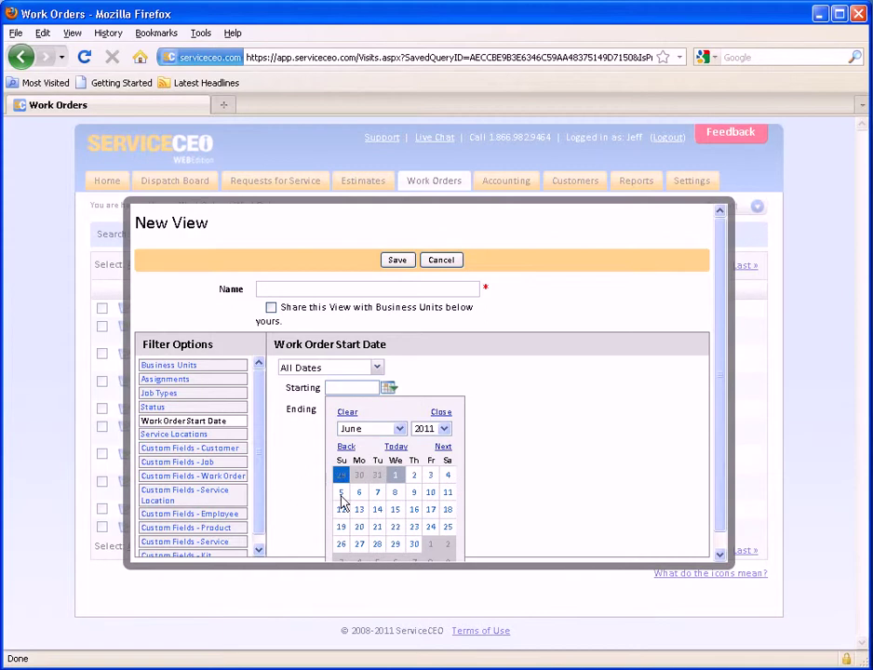
{"action": "left_click", "coordinate": [377, 369]}
{"action": "left_click_drag", "start_coordinate": [377, 414], "coordinate": [376, 448]}
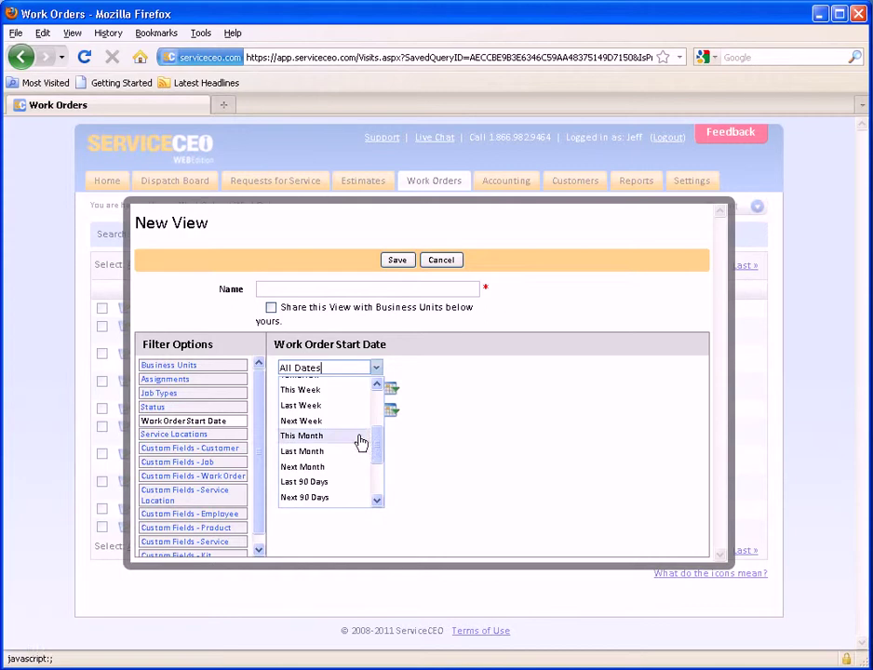
{"action": "left_click", "coordinate": [359, 438]}
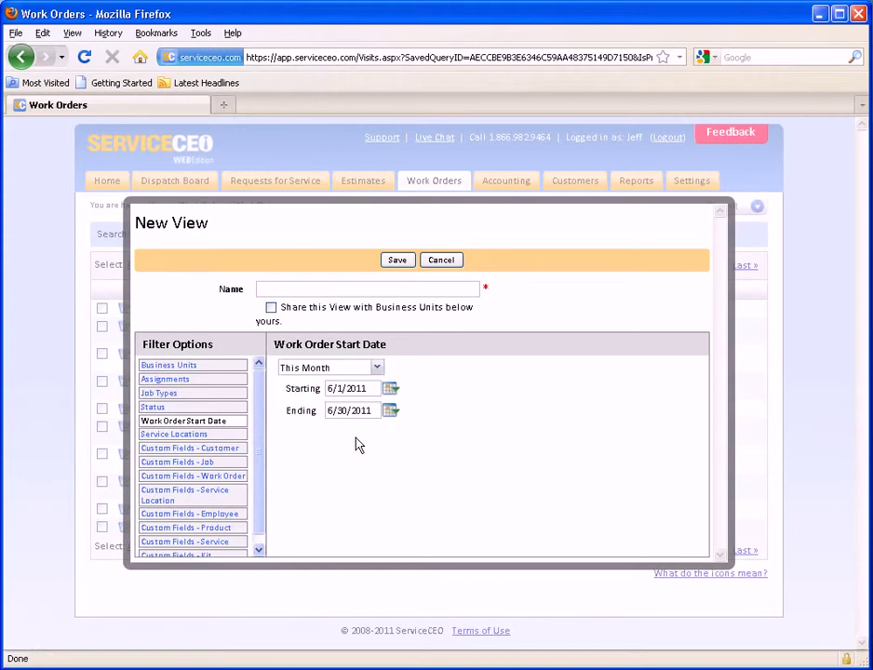
Reset the new view's work order start date filter to All Dates.
{"action": "left_click", "coordinate": [327, 286]}
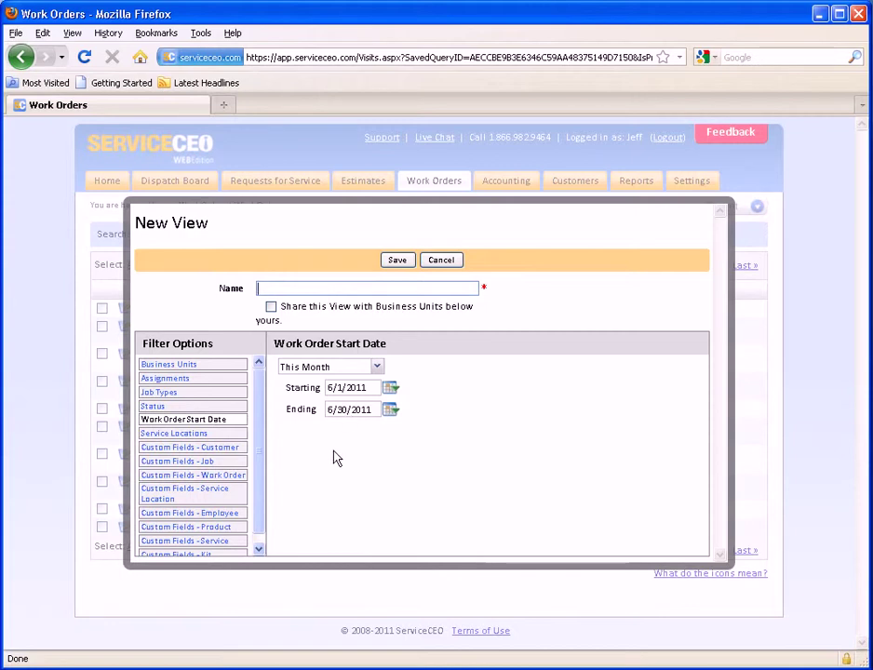
{"action": "left_click", "coordinate": [189, 435]}
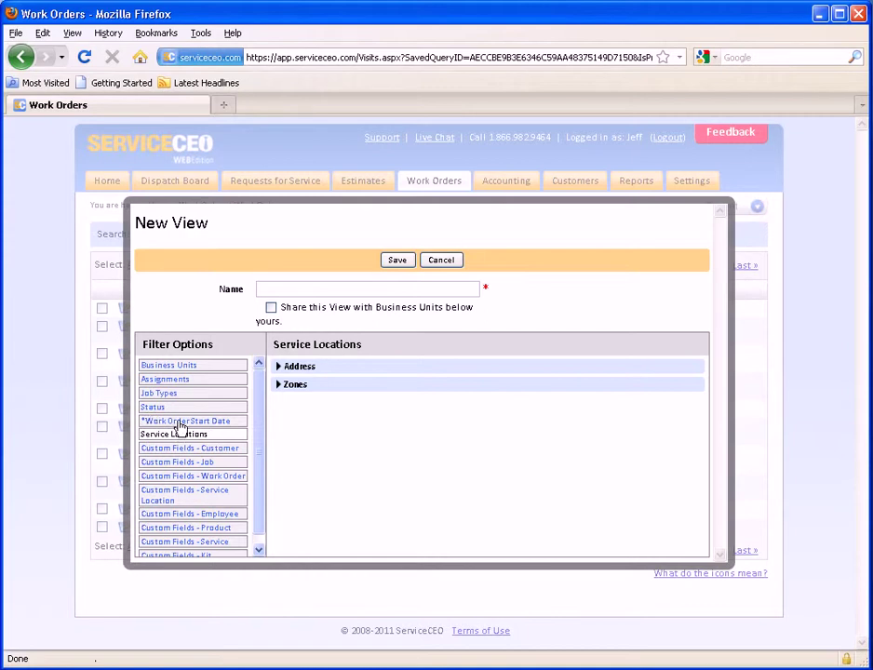
{"action": "left_click", "coordinate": [181, 422]}
{"action": "left_click", "coordinate": [331, 367]}
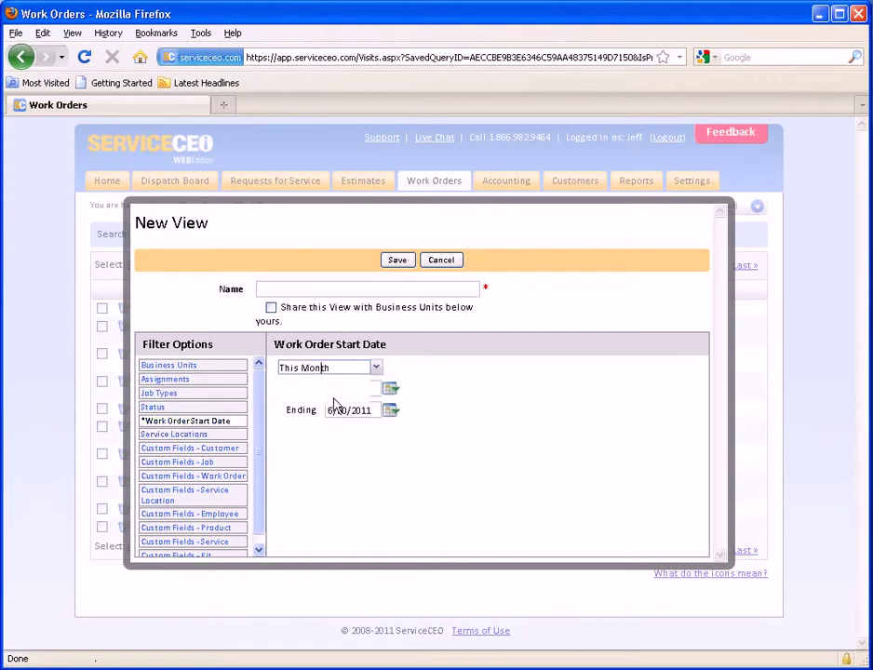
{"action": "left_click", "coordinate": [334, 384]}
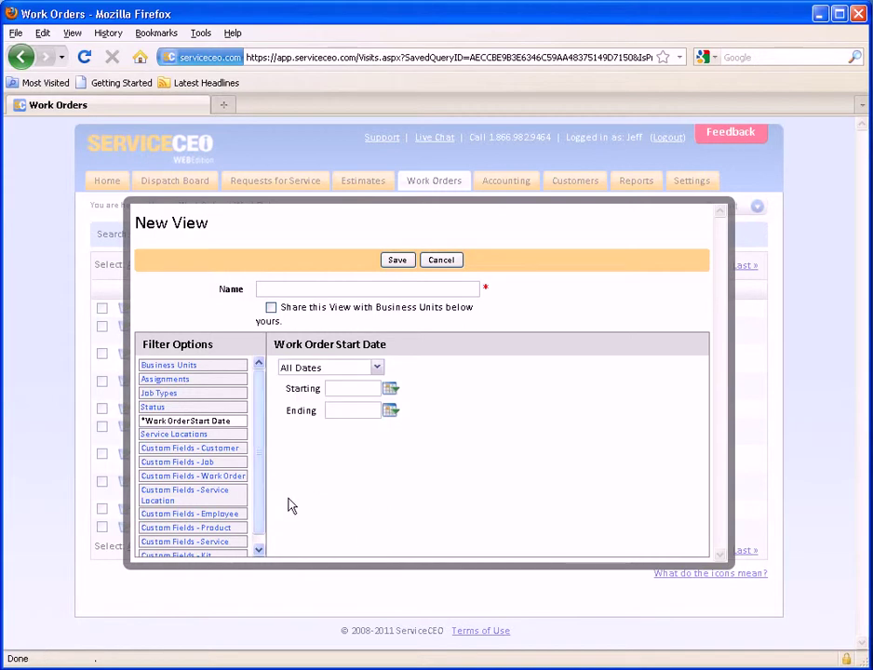
Examine the address and zone criteria of the Service Locations filter and the custom field filter categories.
{"action": "left_click", "coordinate": [203, 435]}
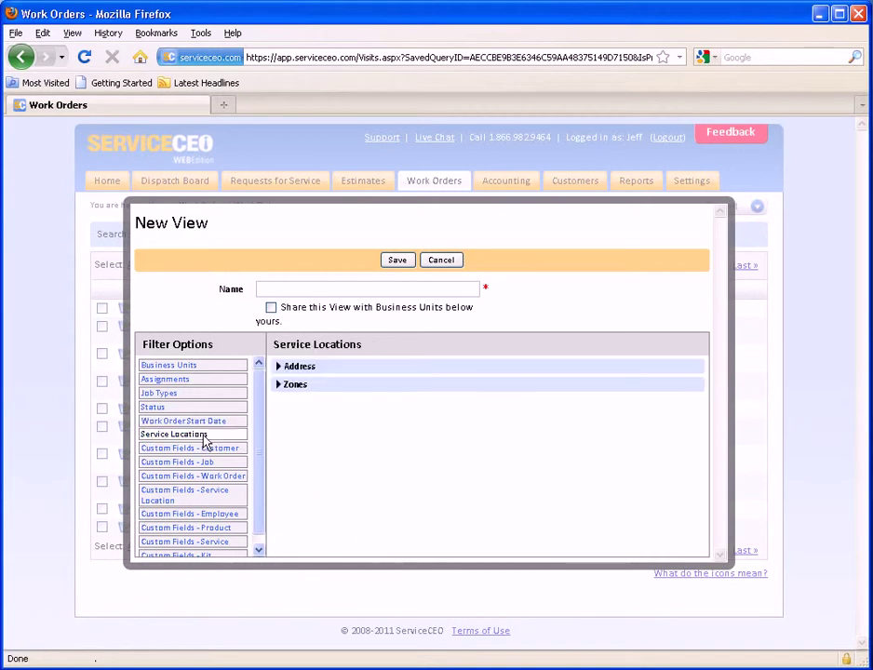
{"action": "left_click", "coordinate": [356, 369]}
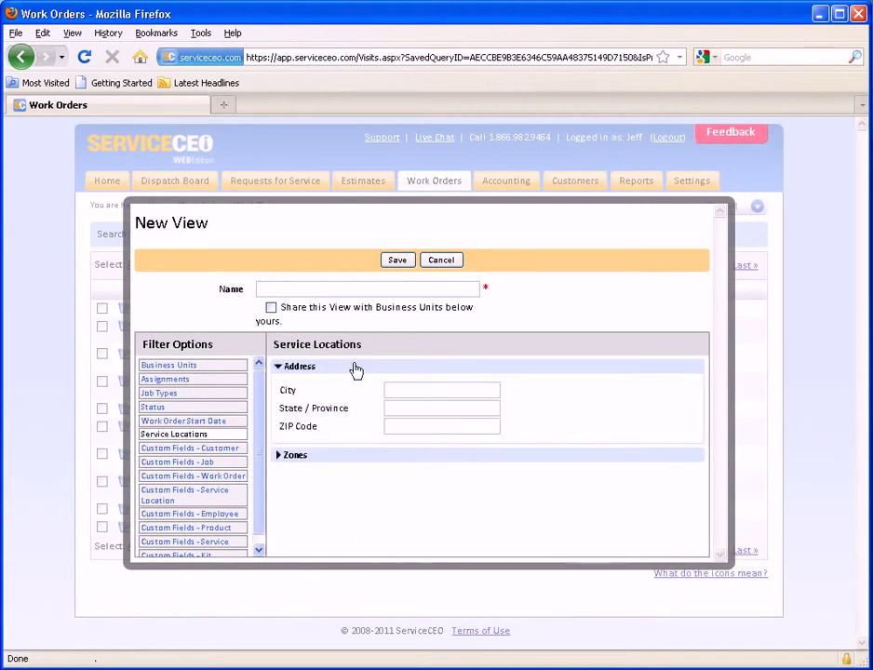
{"action": "left_click", "coordinate": [355, 368]}
{"action": "left_click", "coordinate": [354, 387]}
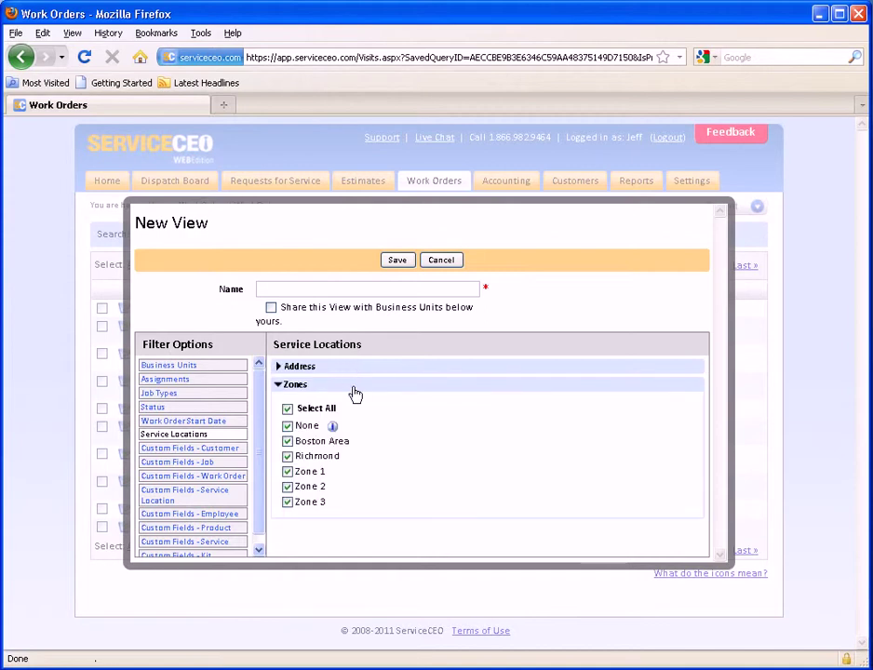
{"action": "left_click", "coordinate": [355, 387]}
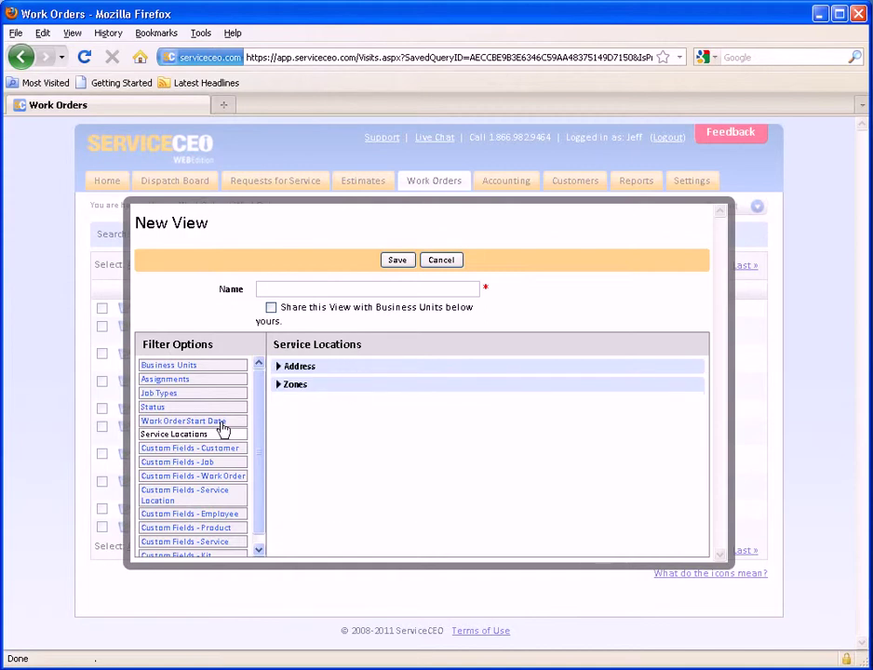
{"action": "scroll", "coordinate": [257, 409], "scroll_direction": "down", "scroll_amount": 1}
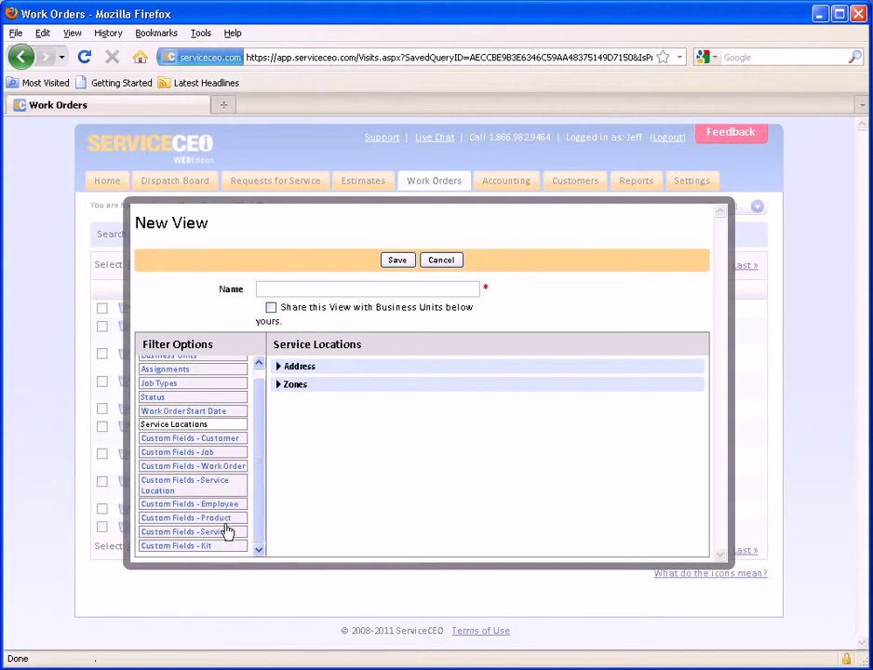
{"action": "scroll", "coordinate": [225, 530], "scroll_direction": "up", "scroll_amount": 1}
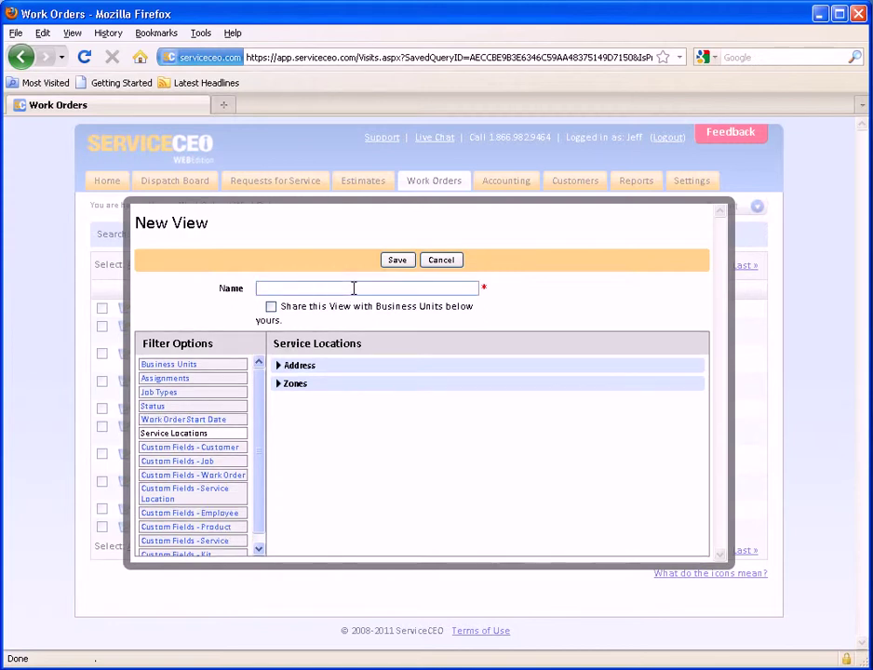
Name the new view "Confirmation calls for tomorrow" and set its work order start date filter to Tomorrow.
{"action": "type", "text": "Confirm"}
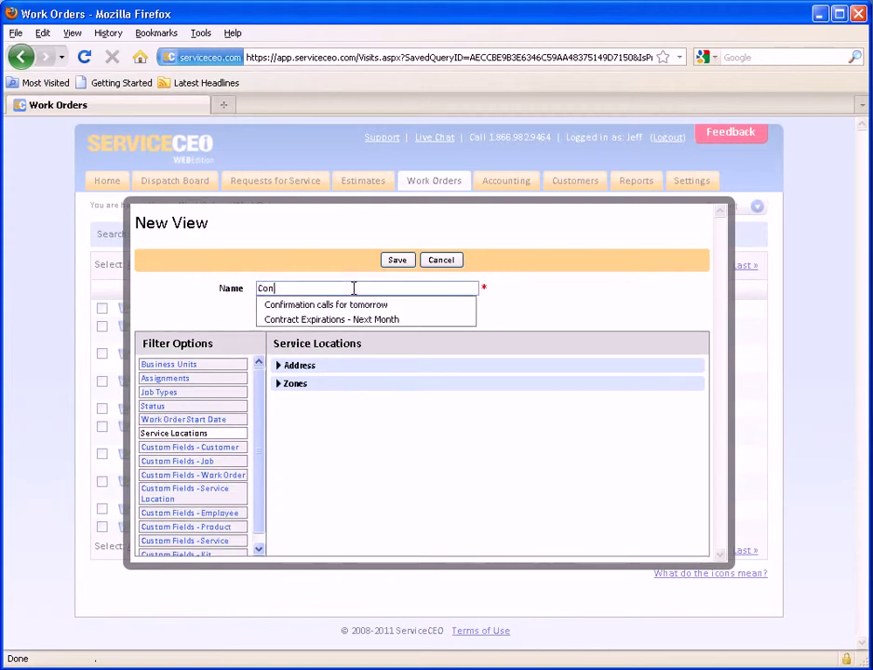
{"action": "key", "text": "Down"}
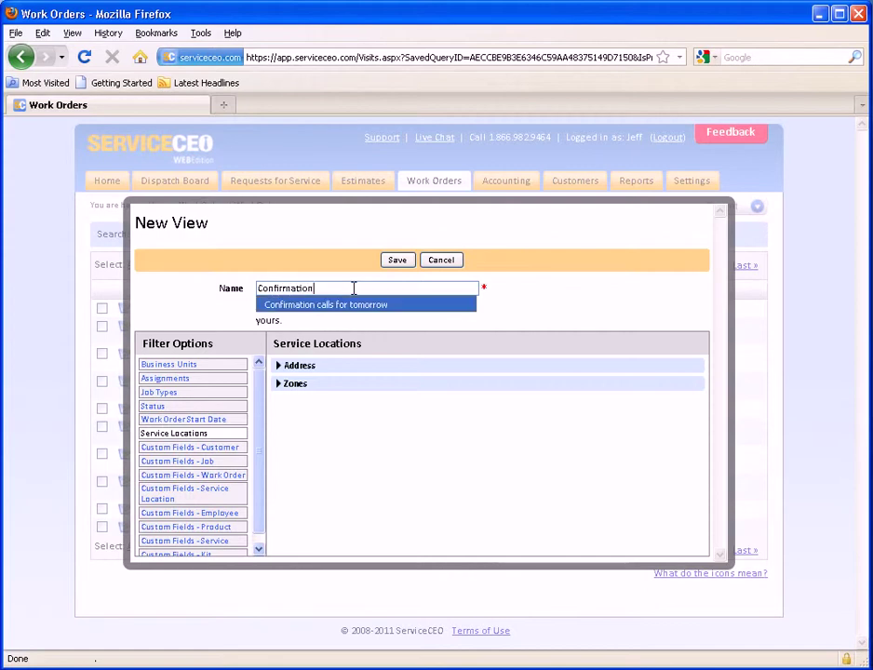
{"action": "key", "text": "Return"}
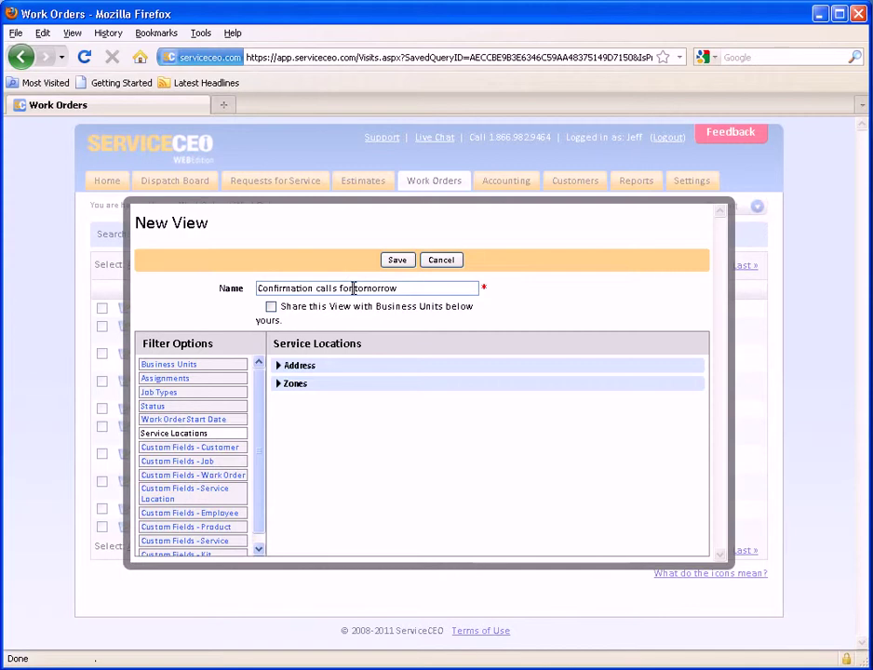
{"action": "left_click", "coordinate": [201, 420]}
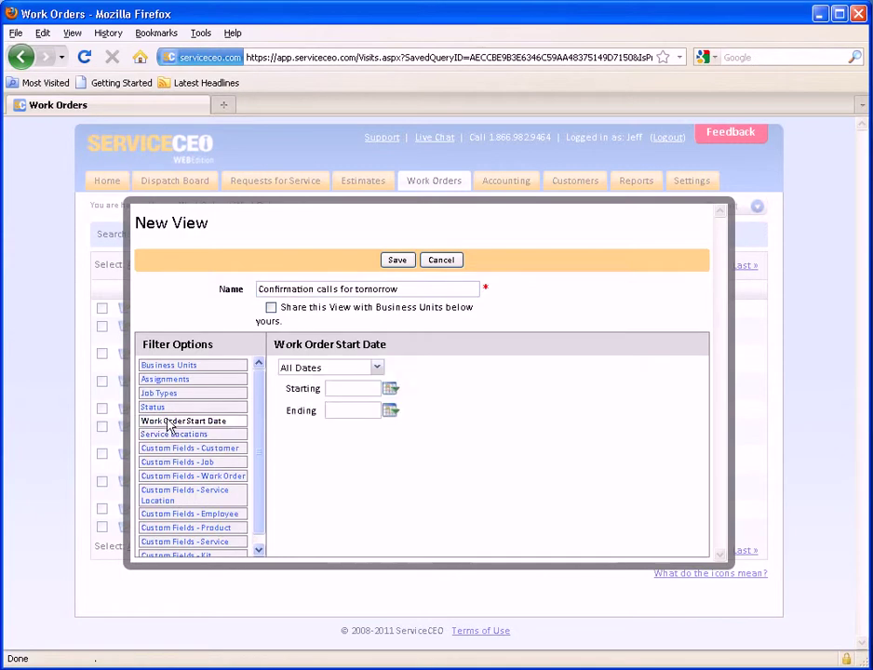
{"action": "left_click", "coordinate": [331, 368]}
{"action": "left_click", "coordinate": [327, 476]}
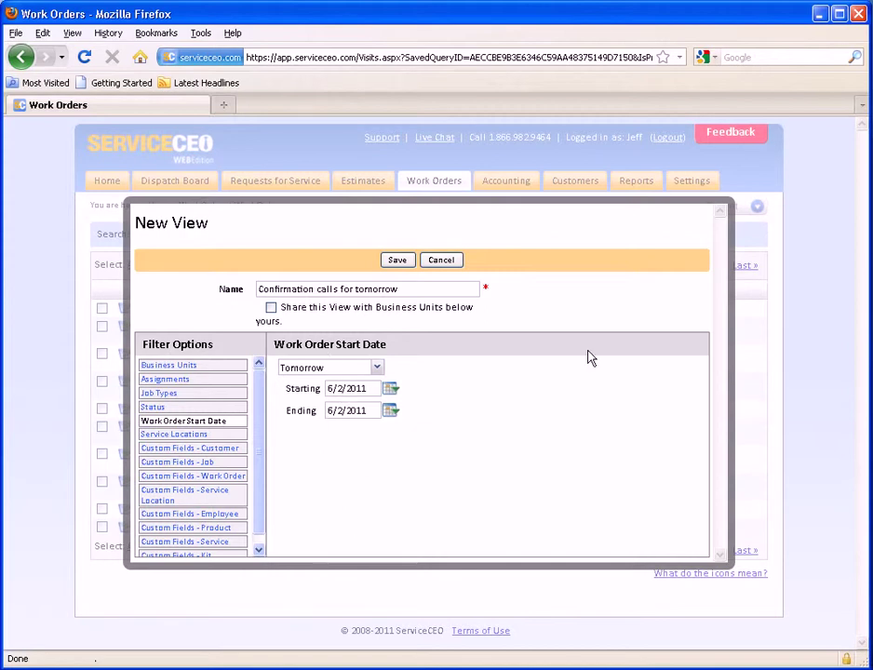
Exclude all closed and cancelled substatuses in the new view's status filter.
{"action": "left_click", "coordinate": [174, 408]}
{"action": "left_click", "coordinate": [288, 427]}
{"action": "left_click", "coordinate": [290, 403]}
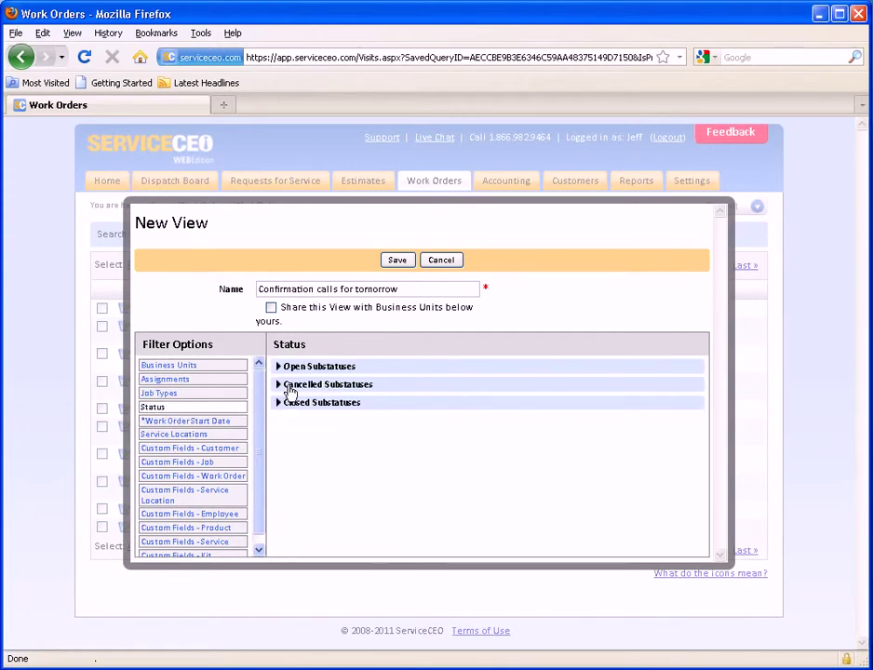
{"action": "left_click", "coordinate": [291, 385]}
{"action": "left_click", "coordinate": [287, 409]}
{"action": "left_click", "coordinate": [289, 386]}
Limit the open substatuses to Confirmation Call Needed and save the view as shared with the business units below.
{"action": "left_click", "coordinate": [290, 366]}
{"action": "left_click", "coordinate": [289, 391]}
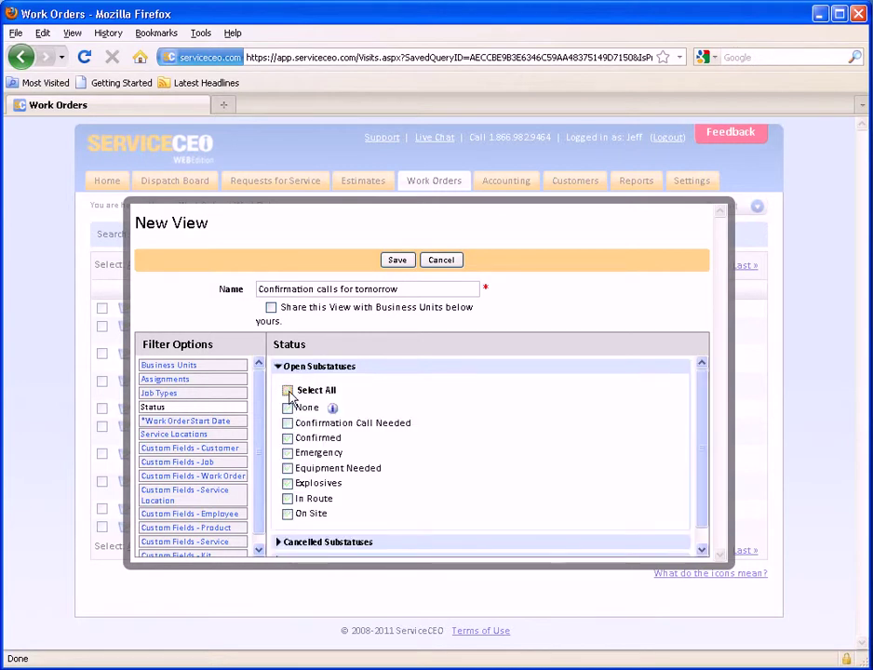
{"action": "left_click", "coordinate": [287, 424]}
{"action": "left_click", "coordinate": [270, 308]}
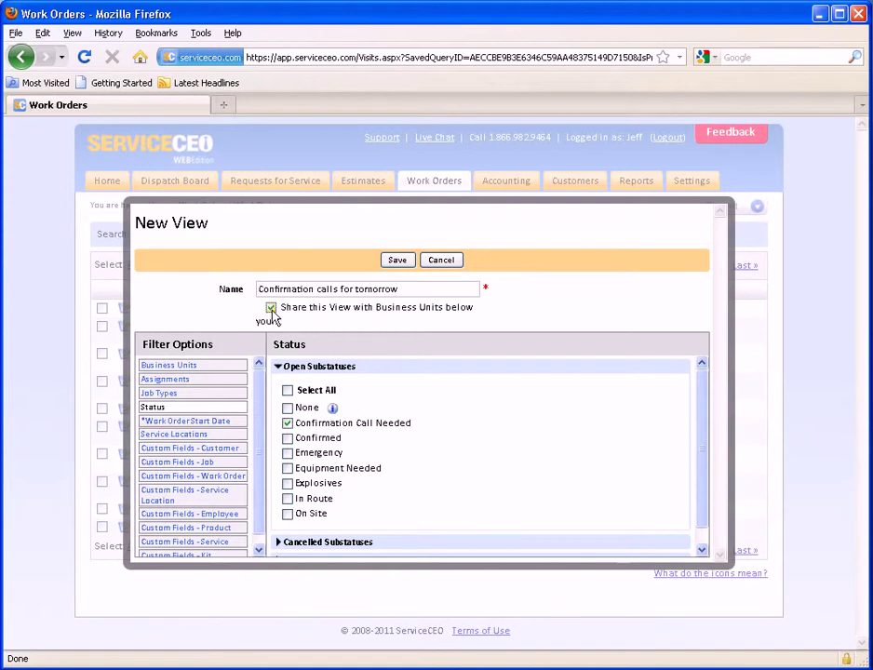
{"action": "left_click", "coordinate": [397, 261]}
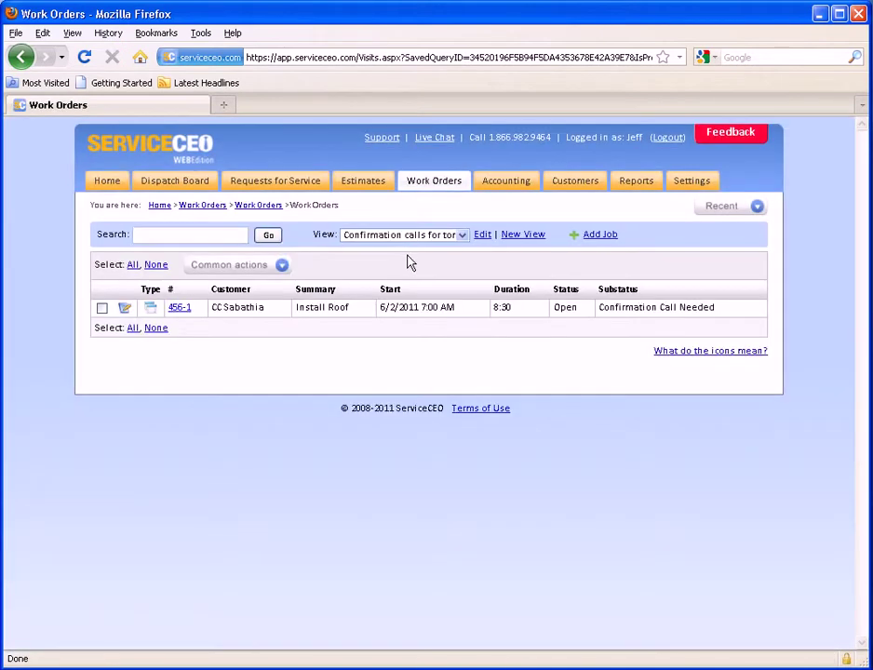
Change the substatus of the Install Roof work order to Confirmed, save it, and return to the work orders list.
{"action": "left_click", "coordinate": [182, 309]}
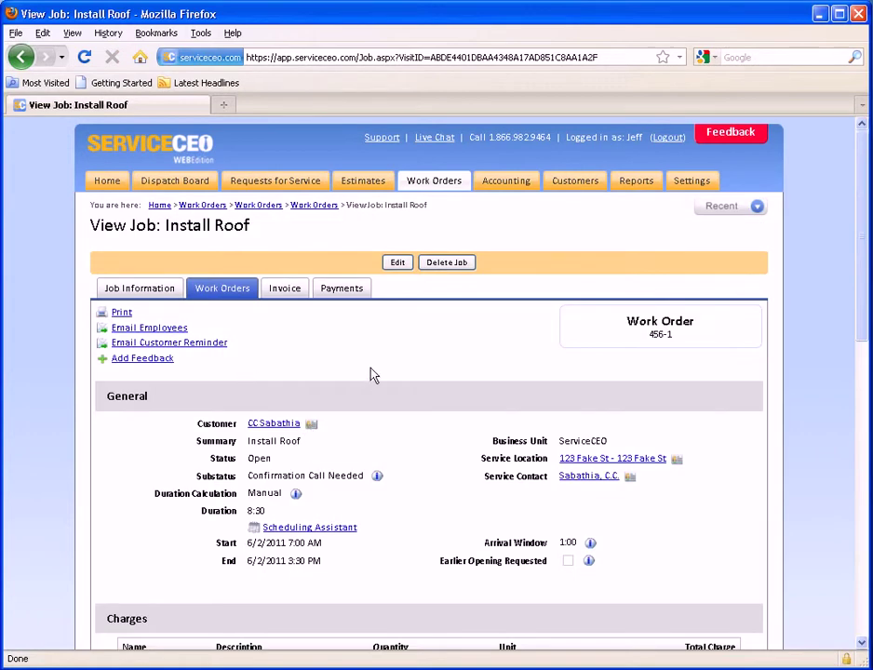
{"action": "left_click", "coordinate": [397, 262]}
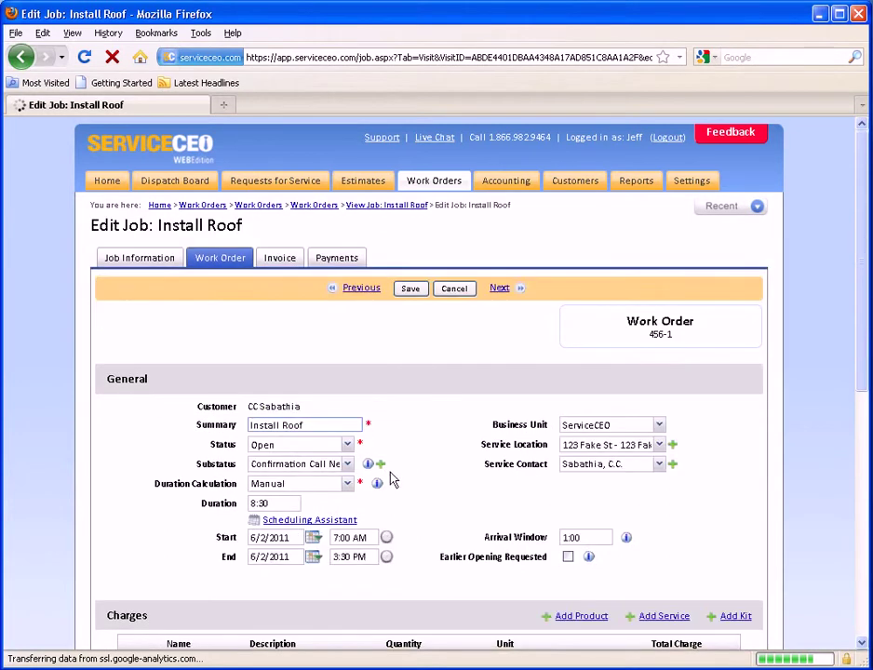
{"action": "left_click", "coordinate": [350, 465]}
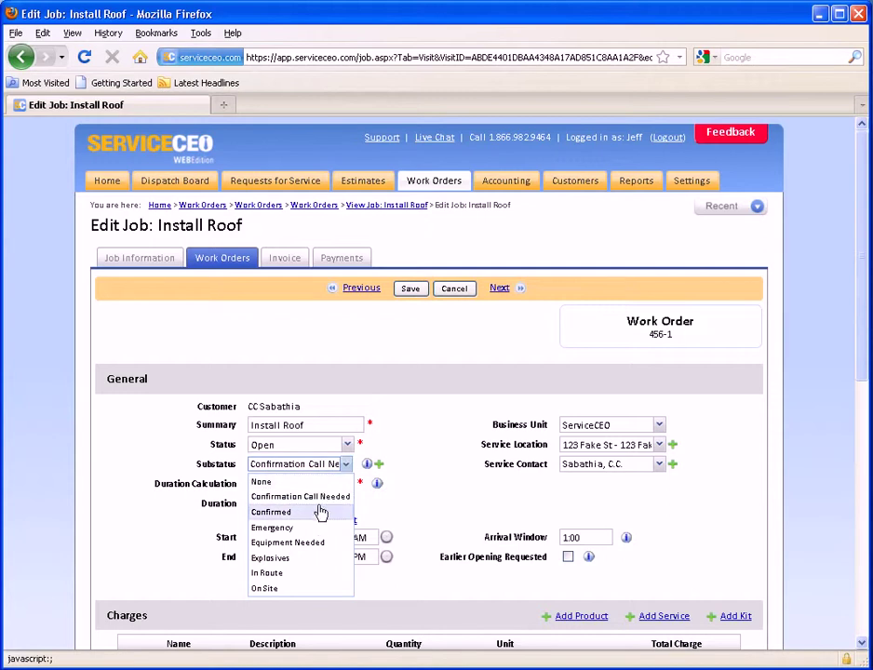
{"action": "left_click", "coordinate": [316, 513]}
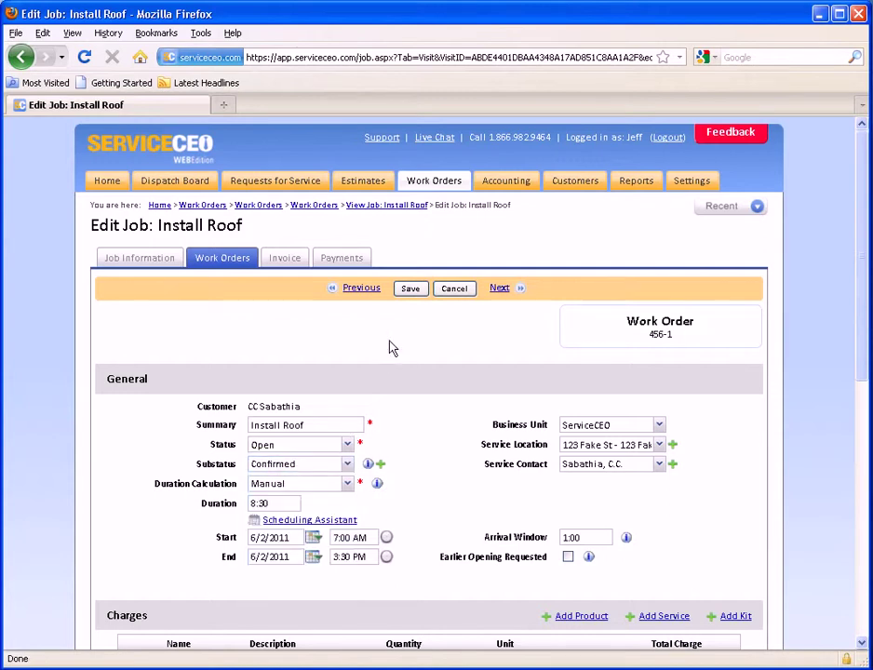
{"action": "left_click", "coordinate": [409, 289]}
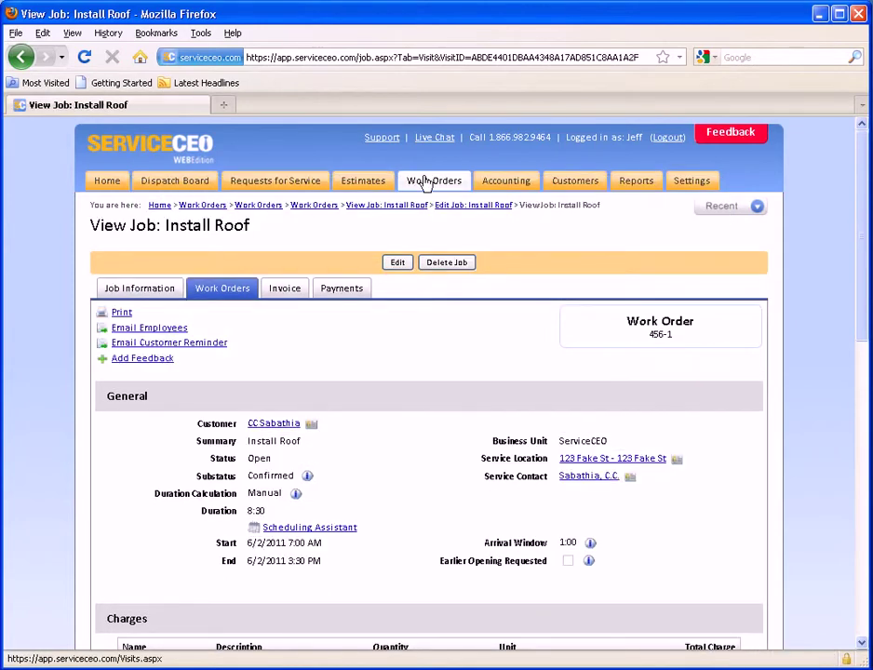
{"action": "left_click", "coordinate": [425, 182]}
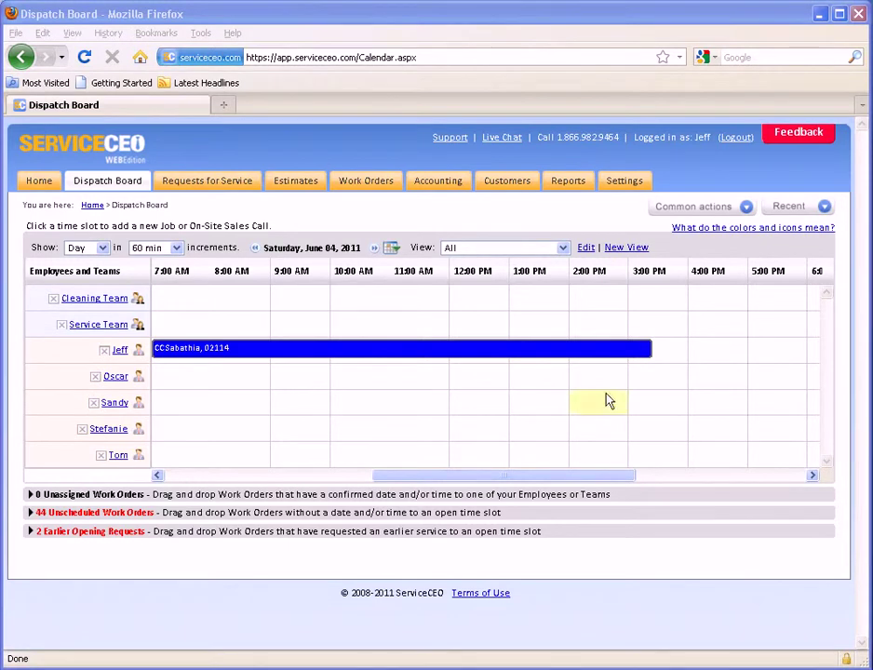
Start a new job from the Dispatch Board for the last customer listed, with summary "Bi-weekly cleaning" and substatus Confirmation Call Needed.
{"action": "left_click", "coordinate": [712, 211]}
{"action": "left_click", "coordinate": [672, 245]}
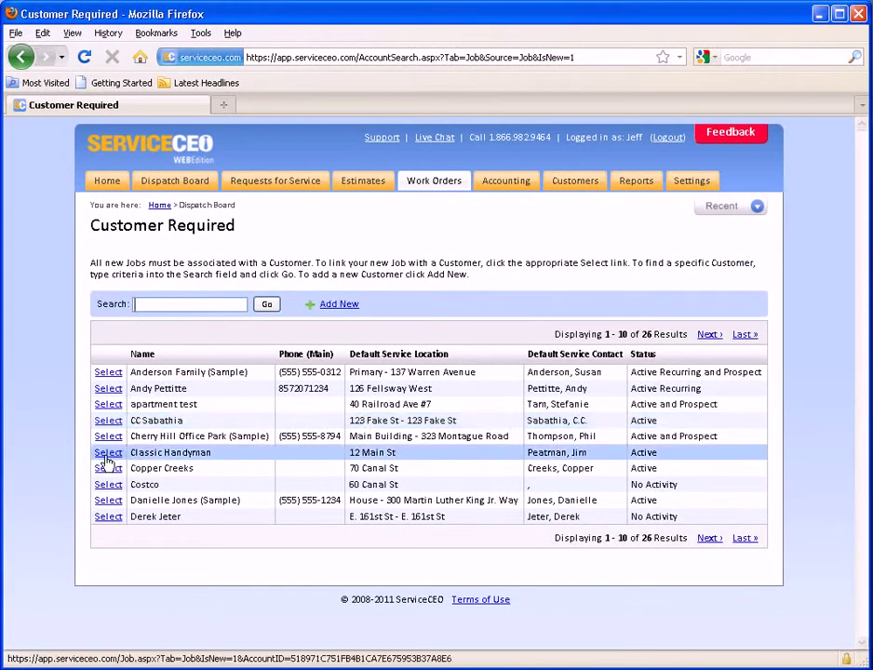
{"action": "left_click", "coordinate": [108, 516]}
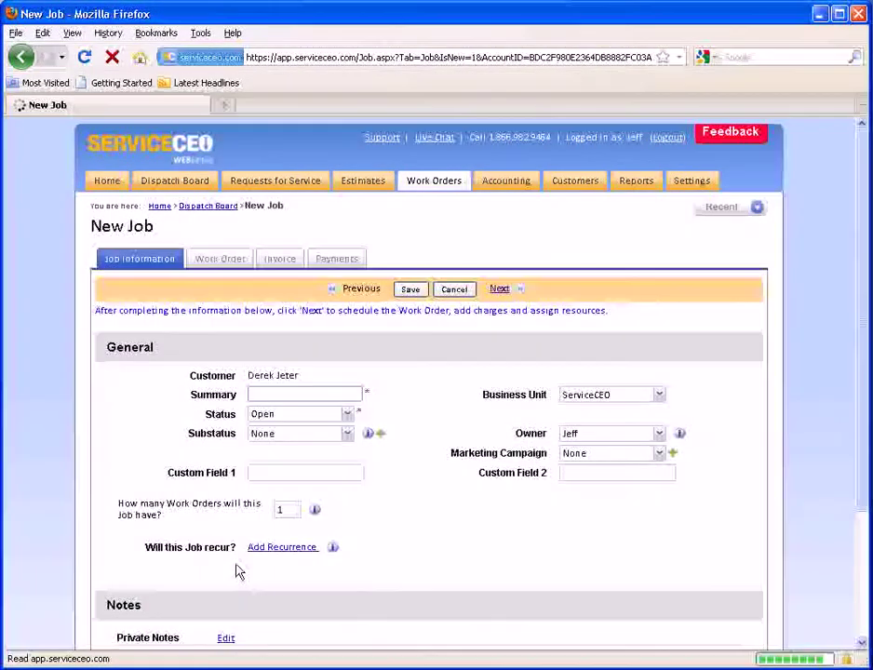
{"action": "left_click", "coordinate": [293, 392]}
{"action": "type", "text": "Bi-weekly cleaning"}
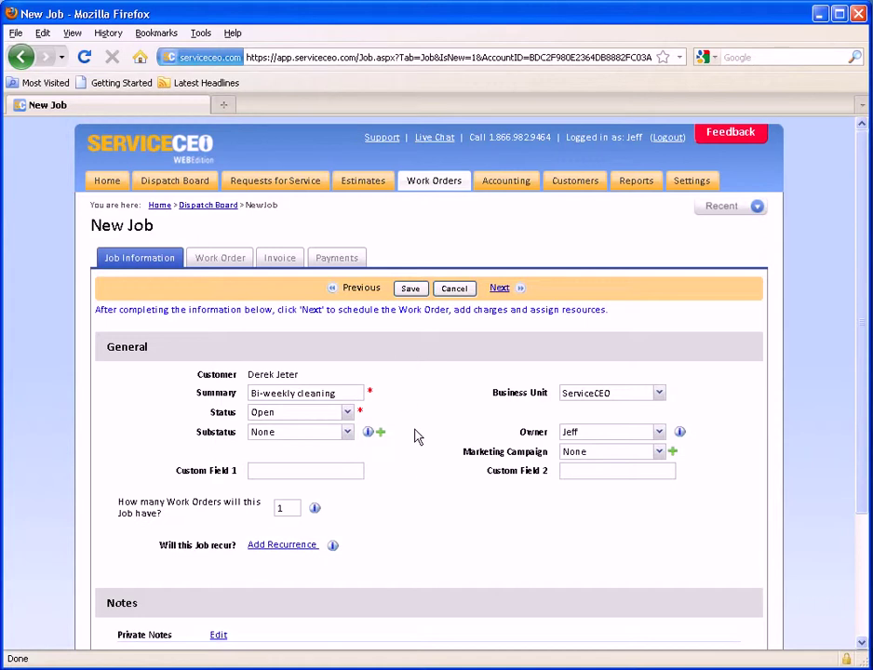
{"action": "left_click", "coordinate": [346, 433]}
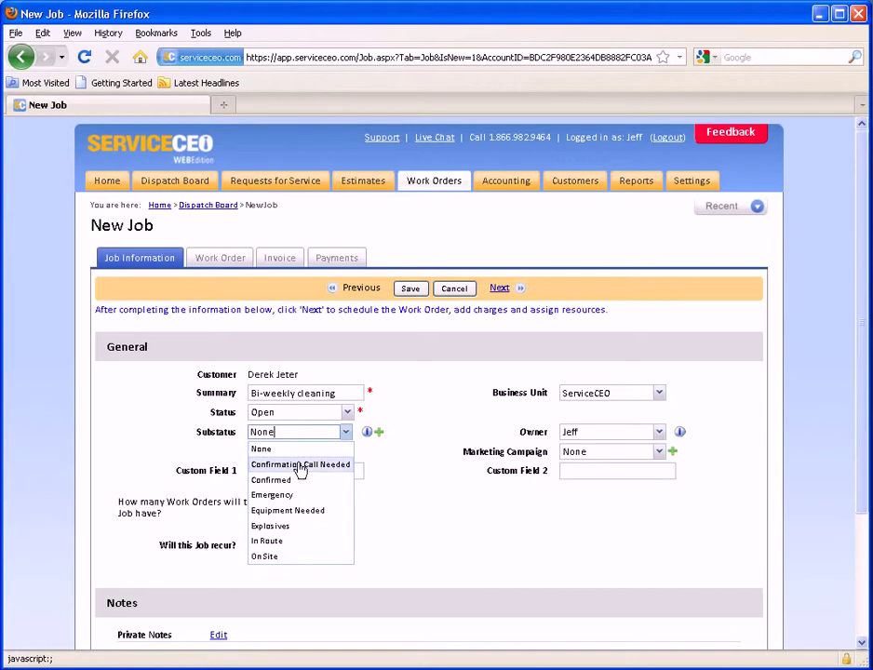
{"action": "left_click", "coordinate": [303, 468]}
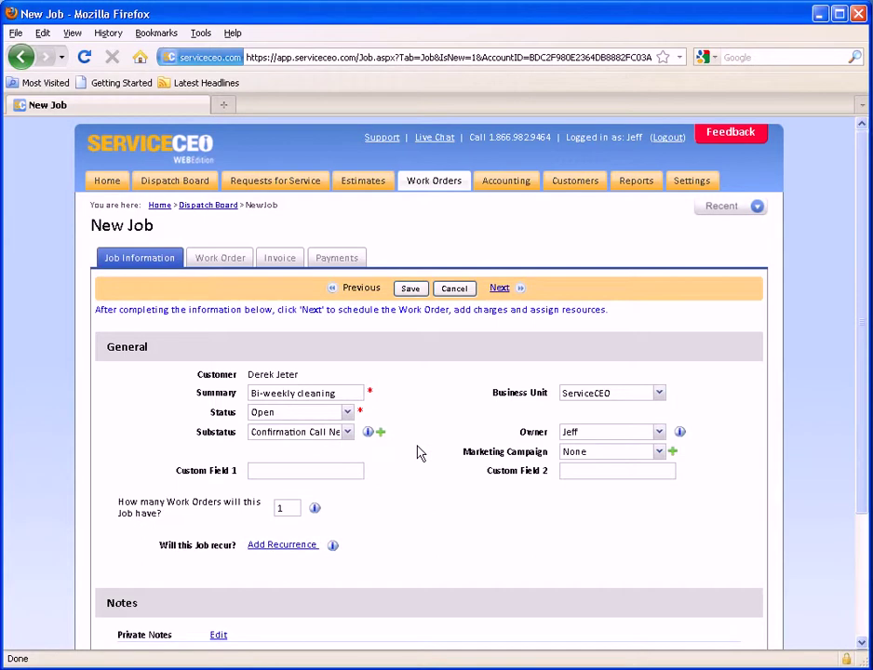
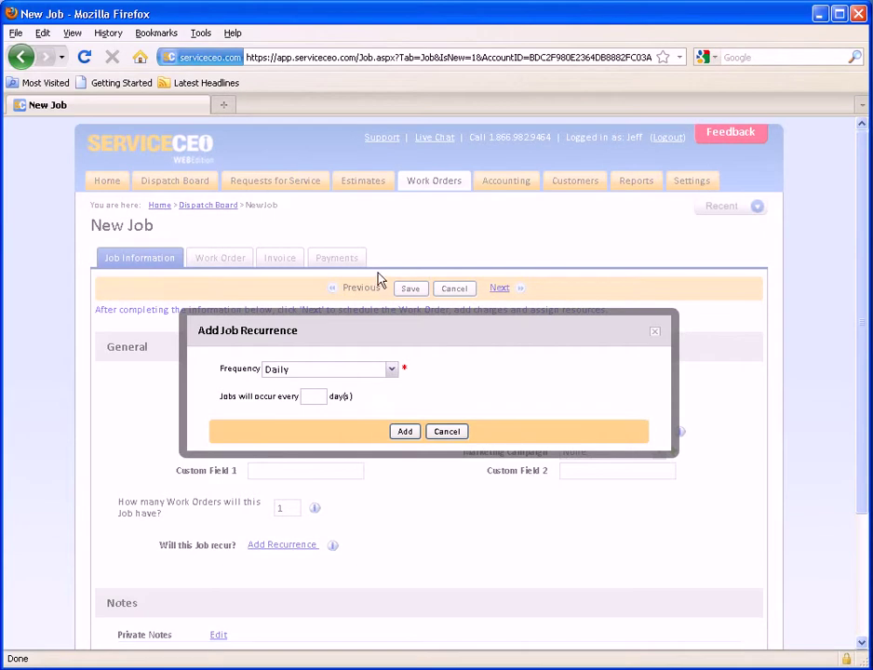
Set the new job's recurrence frequency to Daily and start editing the day interval.
{"action": "left_click", "coordinate": [379, 372]}
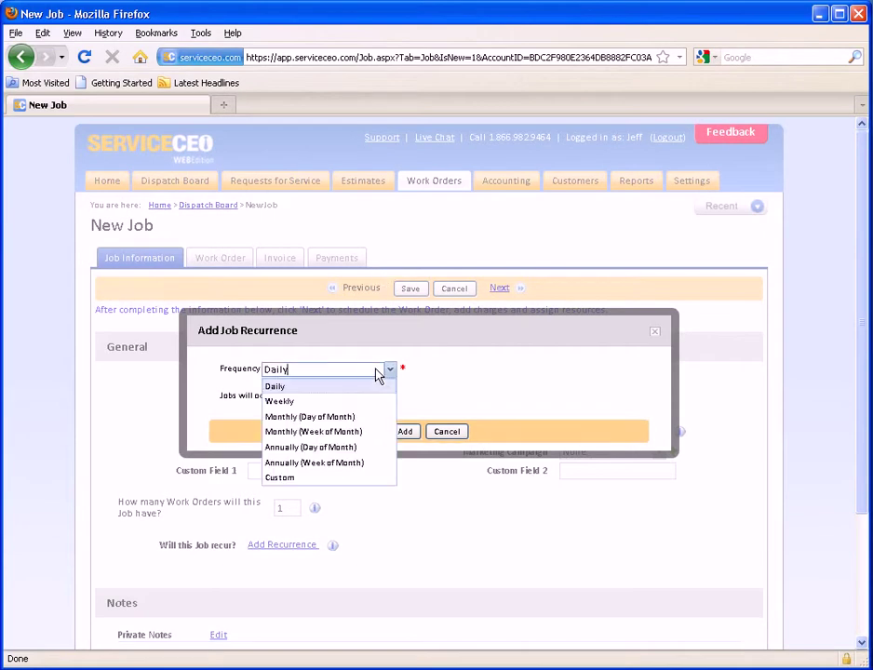
{"action": "left_click", "coordinate": [370, 386]}
{"action": "left_click", "coordinate": [312, 395]}
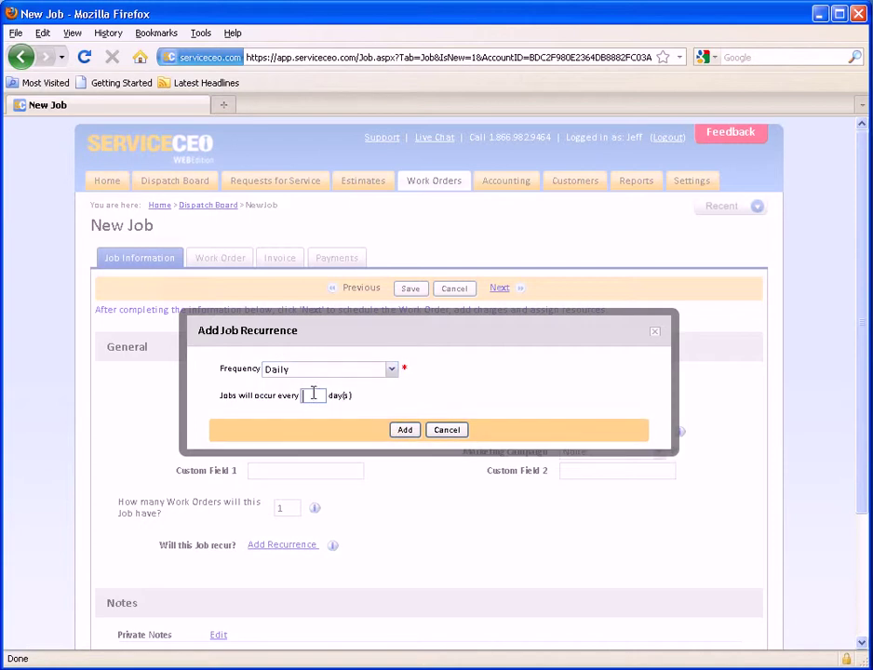
Change the recurrence frequency to Weekly, occurring every 2 weeks, and open the weekday choices.
{"action": "left_click", "coordinate": [365, 374]}
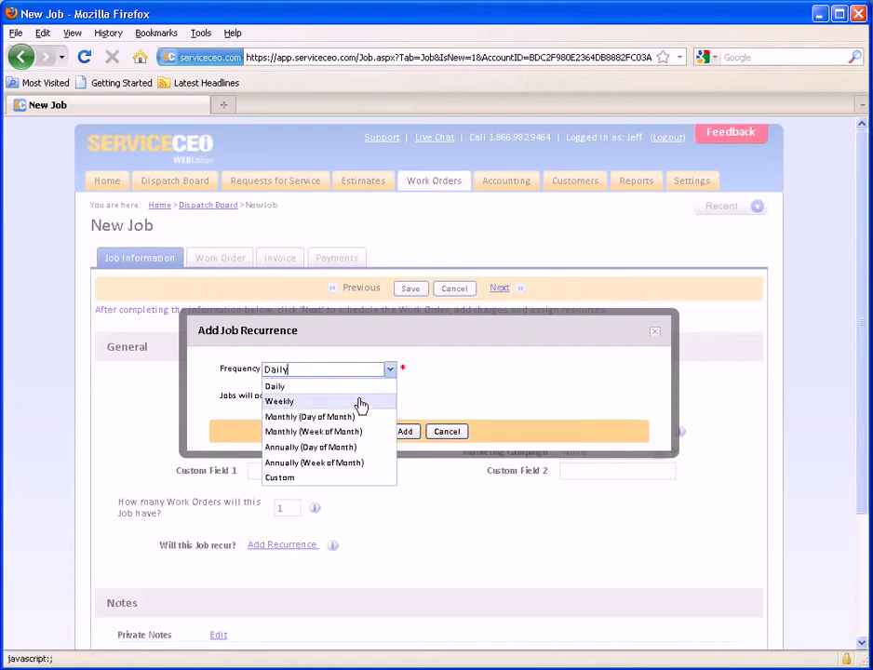
{"action": "left_click", "coordinate": [360, 401]}
{"action": "left_click", "coordinate": [325, 397]}
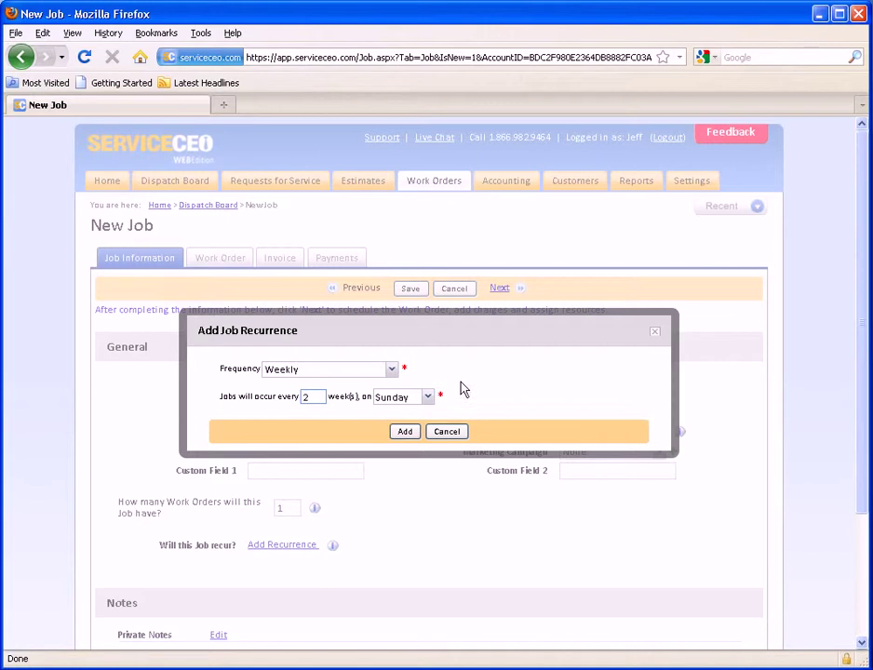
{"action": "left_click", "coordinate": [418, 399]}
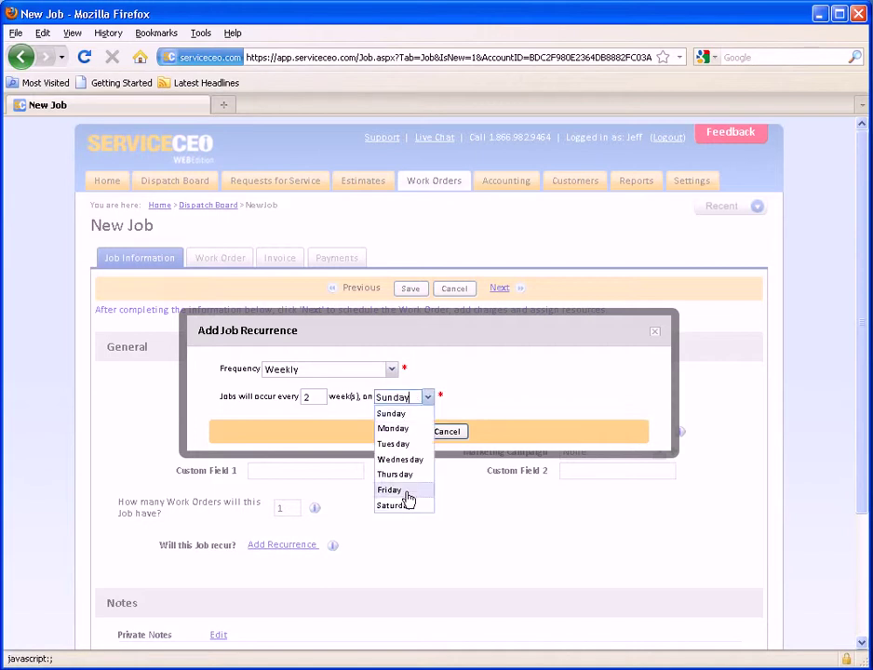
Change the recurrence to Monthly (Day of Month), occurring every 3 months on day 31.
{"action": "left_click", "coordinate": [371, 376]}
{"action": "left_click", "coordinate": [370, 374]}
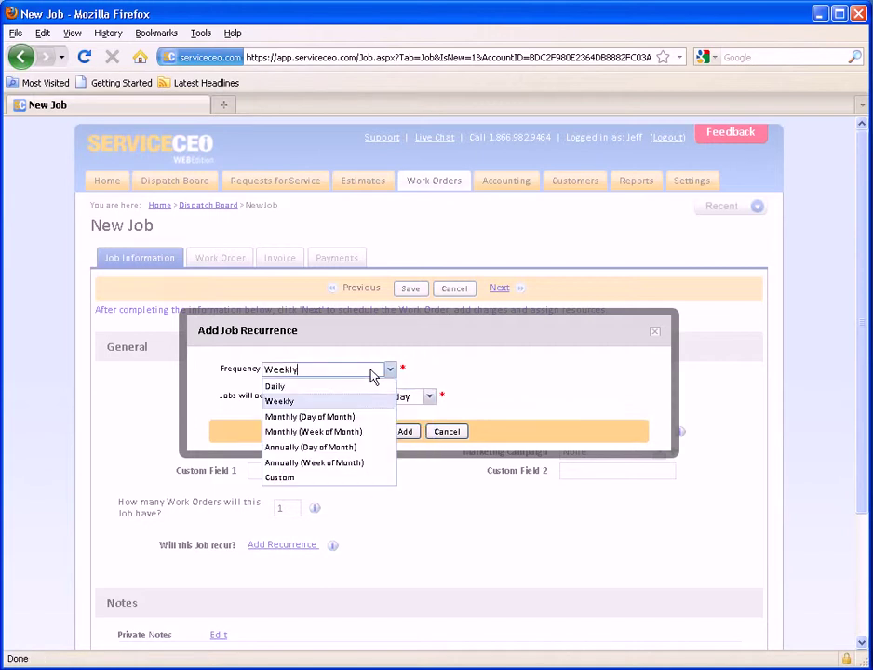
{"action": "left_click", "coordinate": [366, 416]}
{"action": "left_click", "coordinate": [318, 397]}
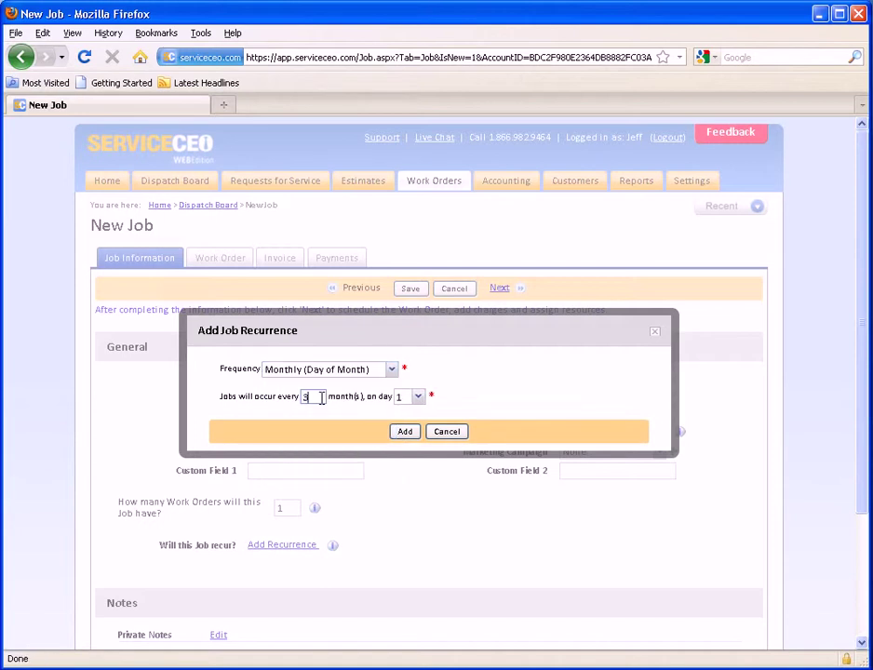
{"action": "type", "text": "3"}
{"action": "left_click", "coordinate": [418, 397]}
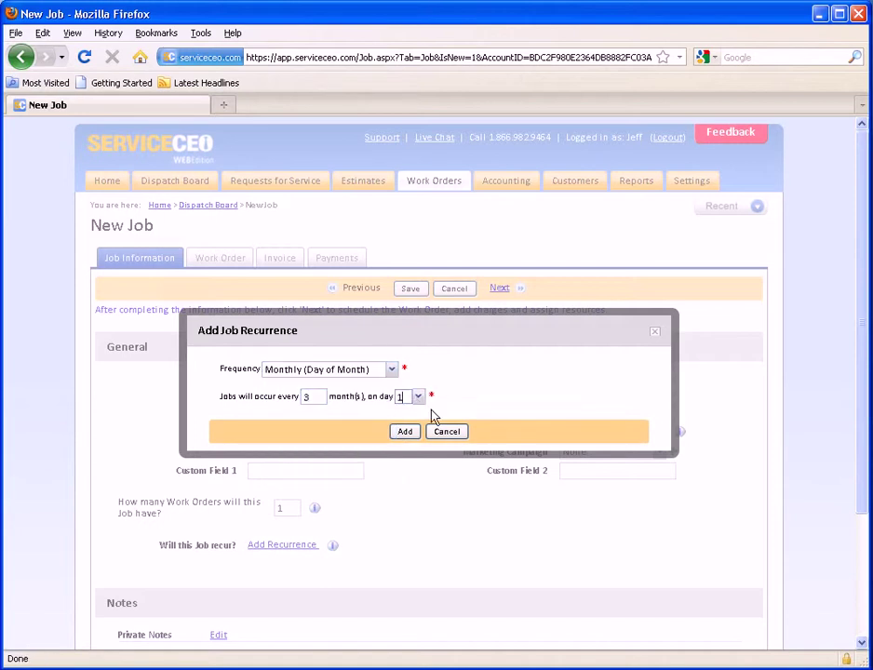
{"action": "left_click", "coordinate": [419, 398]}
{"action": "left_click", "coordinate": [418, 398]}
{"action": "left_click_drag", "start_coordinate": [420, 425], "coordinate": [424, 532]}
{"action": "left_click", "coordinate": [413, 530]}
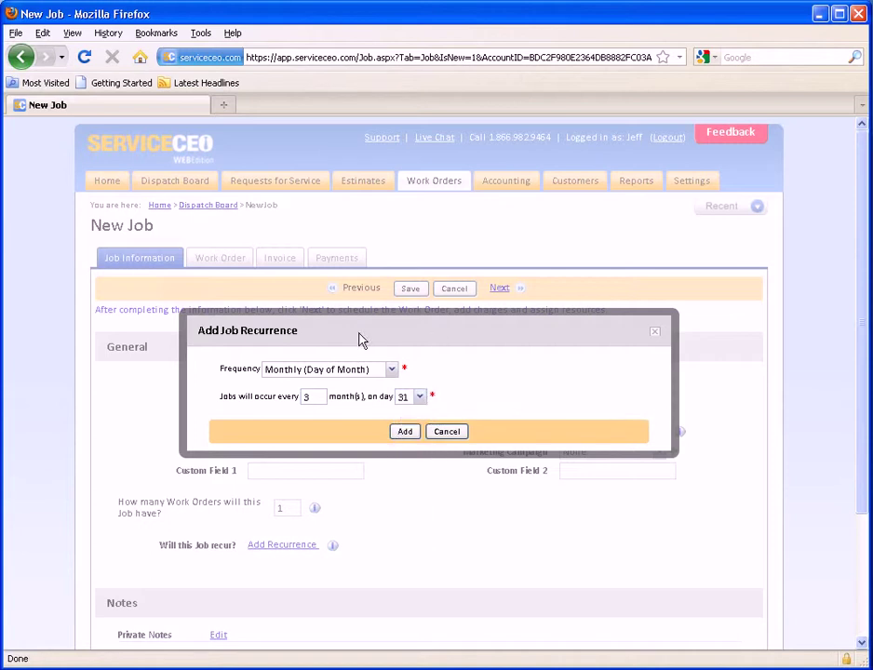
Change the recurrence to Monthly (Week of Month), occurring every 1 month on the First Monday.
{"action": "left_click", "coordinate": [365, 369]}
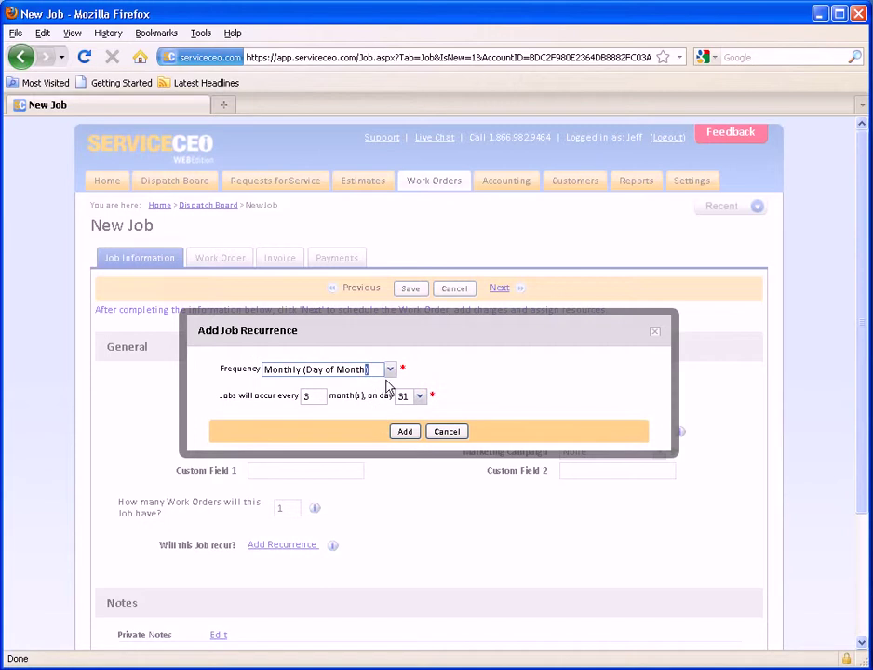
{"action": "left_click", "coordinate": [392, 370]}
{"action": "left_click", "coordinate": [386, 432]}
{"action": "left_click", "coordinate": [325, 397]}
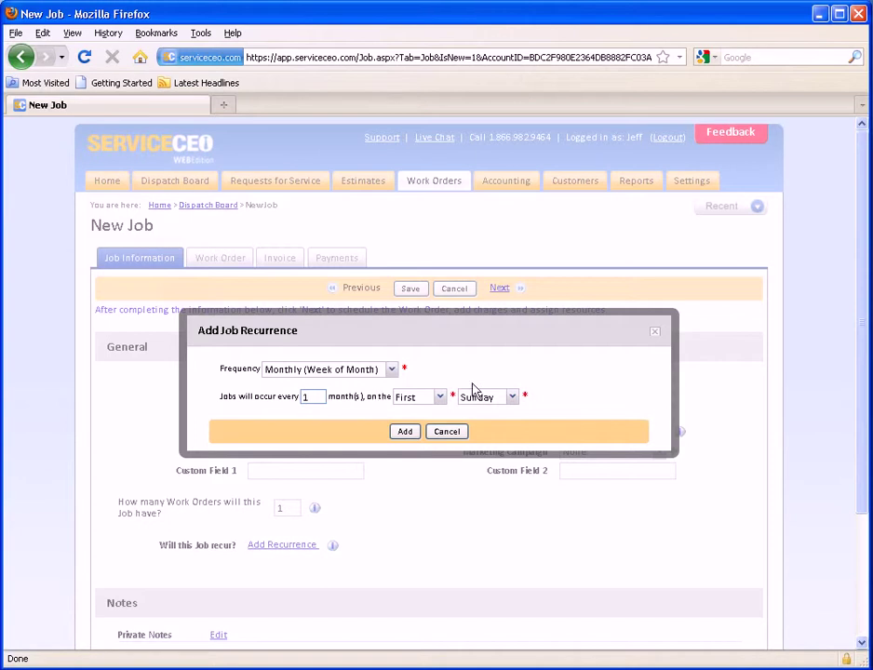
{"action": "left_click", "coordinate": [507, 397]}
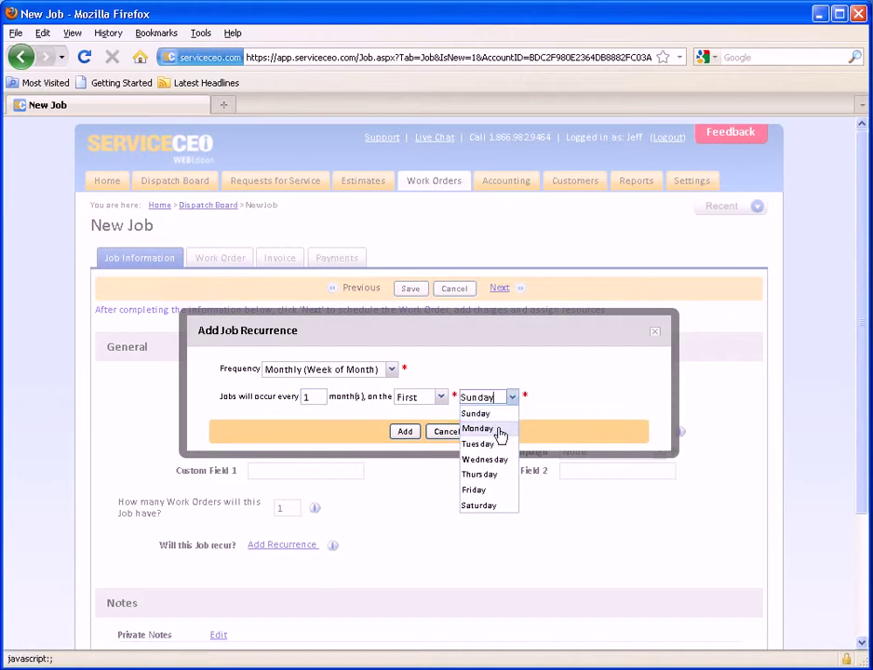
{"action": "left_click", "coordinate": [502, 428]}
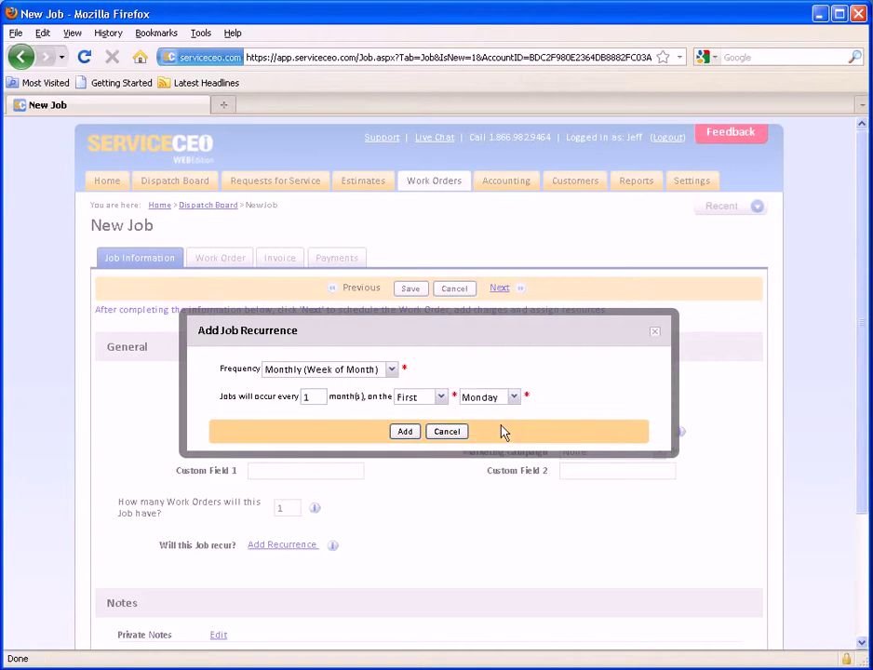
Change the recurrence to Annually (Day of Month), occurring every 1 year on January 6.
{"action": "left_click", "coordinate": [353, 370]}
{"action": "left_click", "coordinate": [353, 450]}
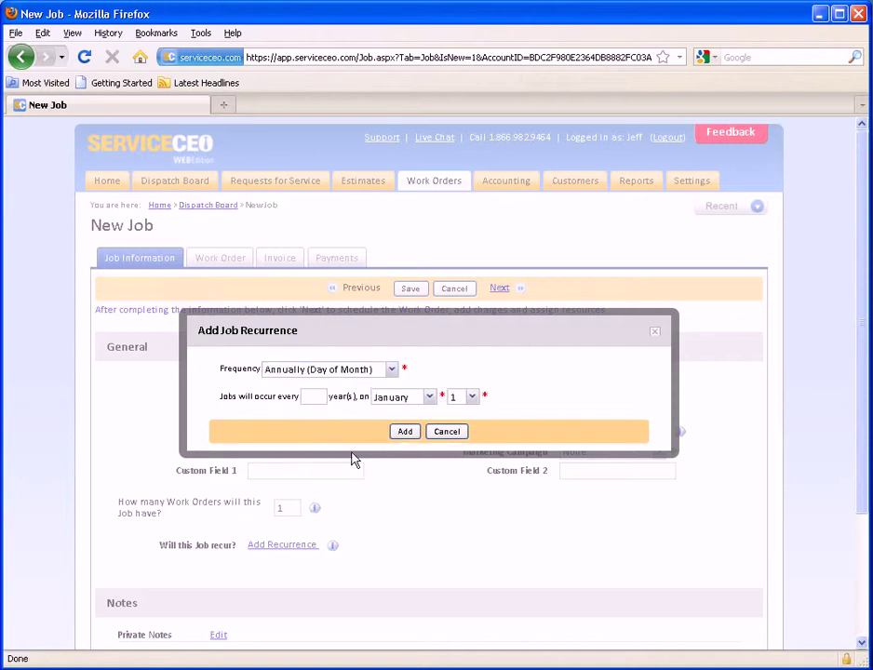
{"action": "left_click", "coordinate": [325, 396]}
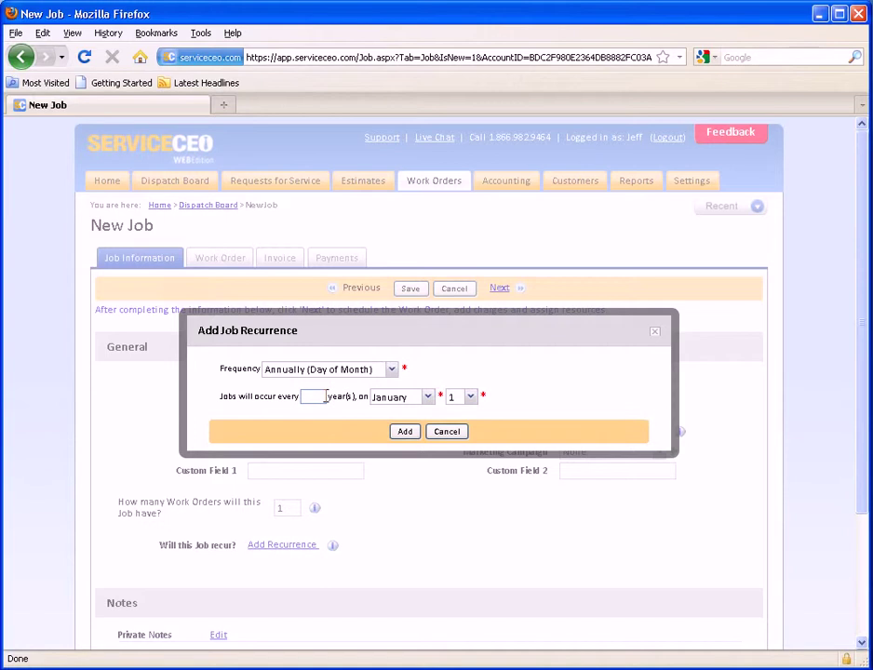
{"action": "left_click", "coordinate": [465, 397]}
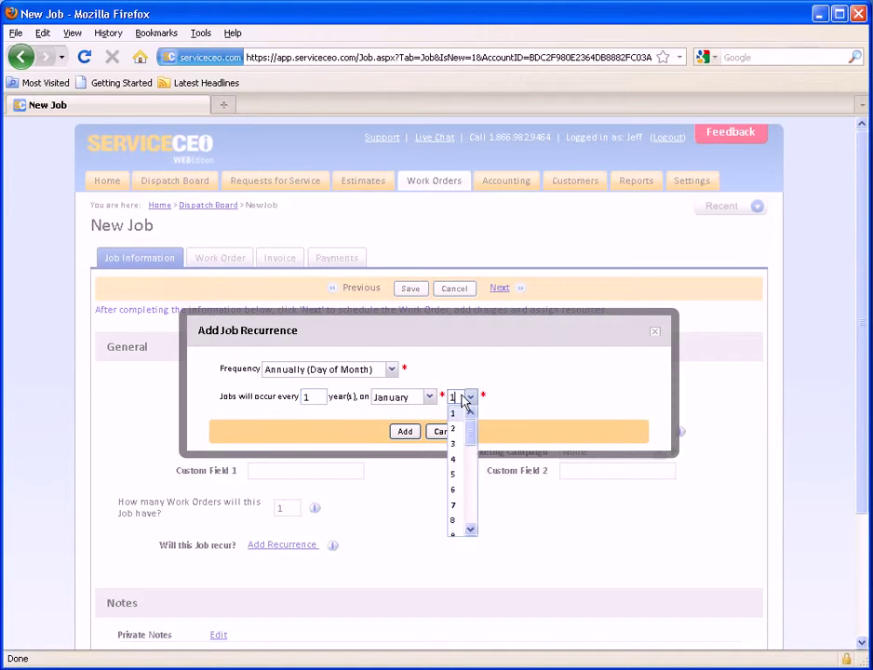
{"action": "left_click", "coordinate": [459, 490]}
Change the recurrence to Annually (Week of Month), occurring every 1 year on the First Monday in January.
{"action": "left_click", "coordinate": [390, 368]}
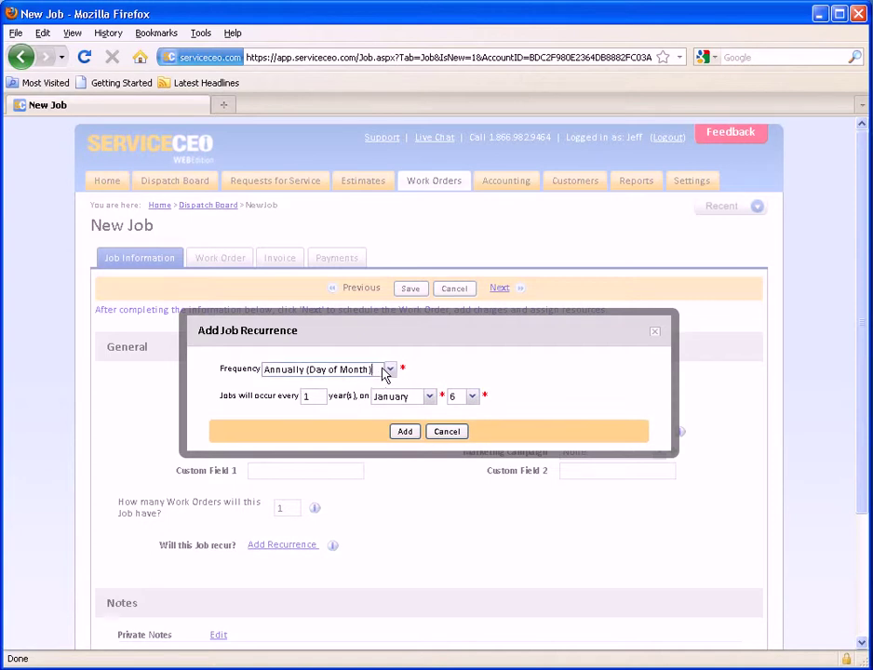
{"action": "left_click", "coordinate": [365, 463]}
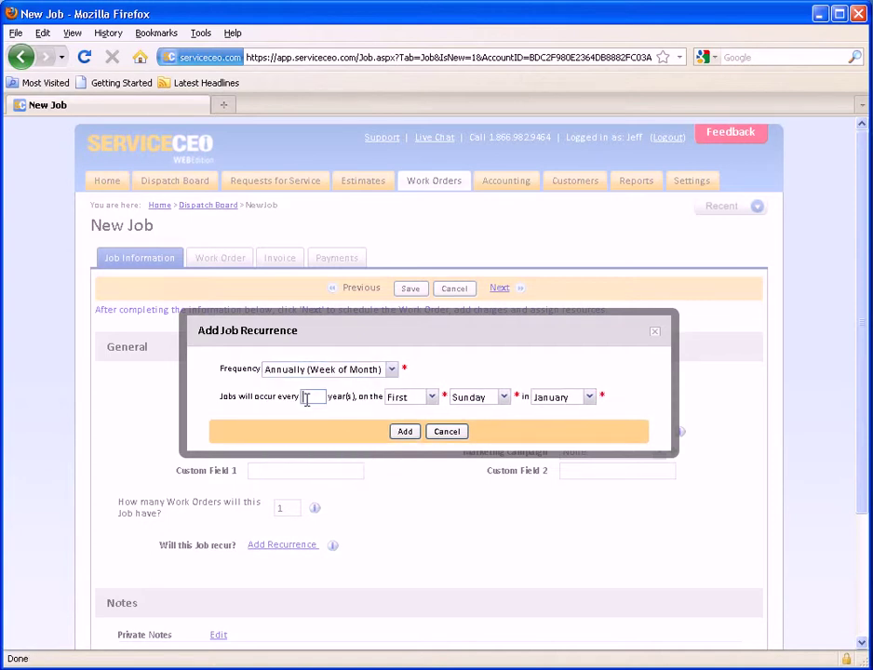
{"action": "left_click", "coordinate": [432, 397]}
{"action": "left_click", "coordinate": [465, 401]}
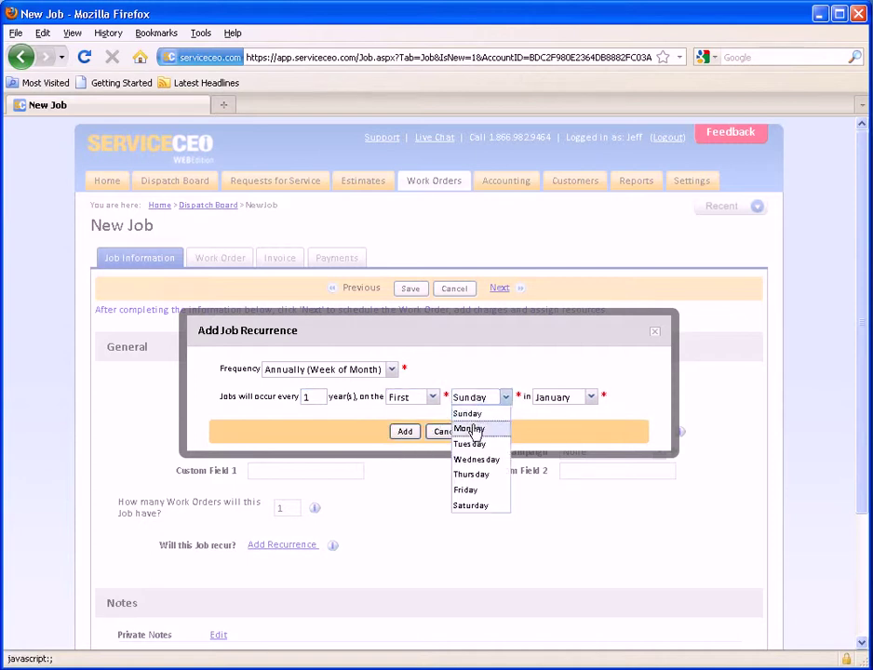
{"action": "left_click", "coordinate": [477, 429]}
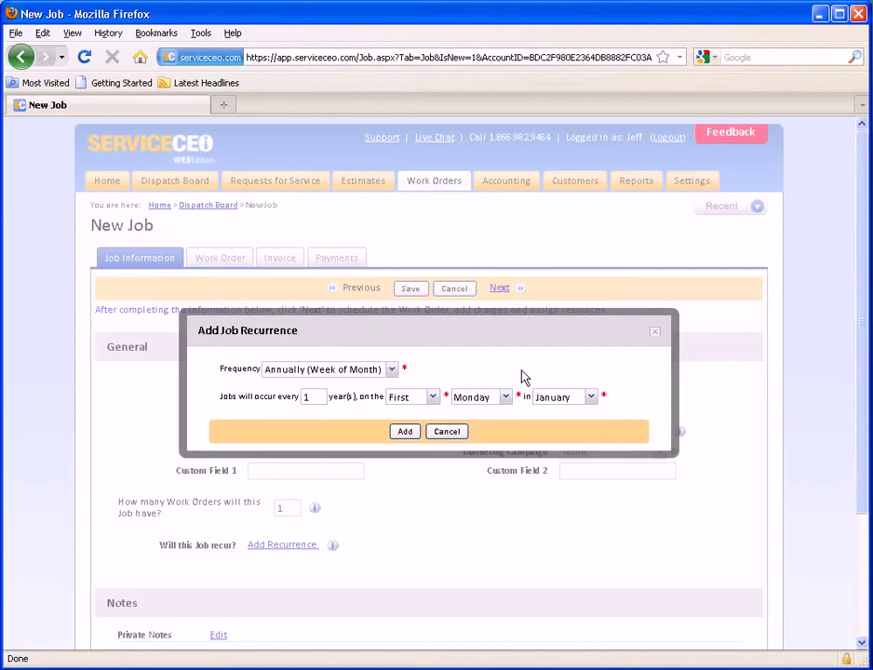
Change the recurrence frequency to Custom with the date 6/17/2011 and add it to the job.
{"action": "left_click", "coordinate": [383, 370]}
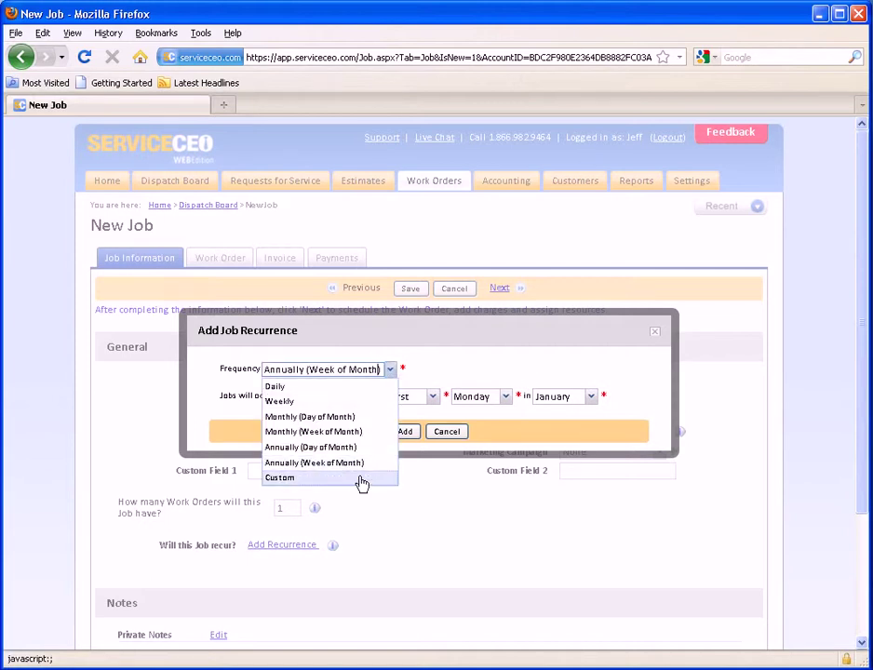
{"action": "left_click", "coordinate": [361, 479]}
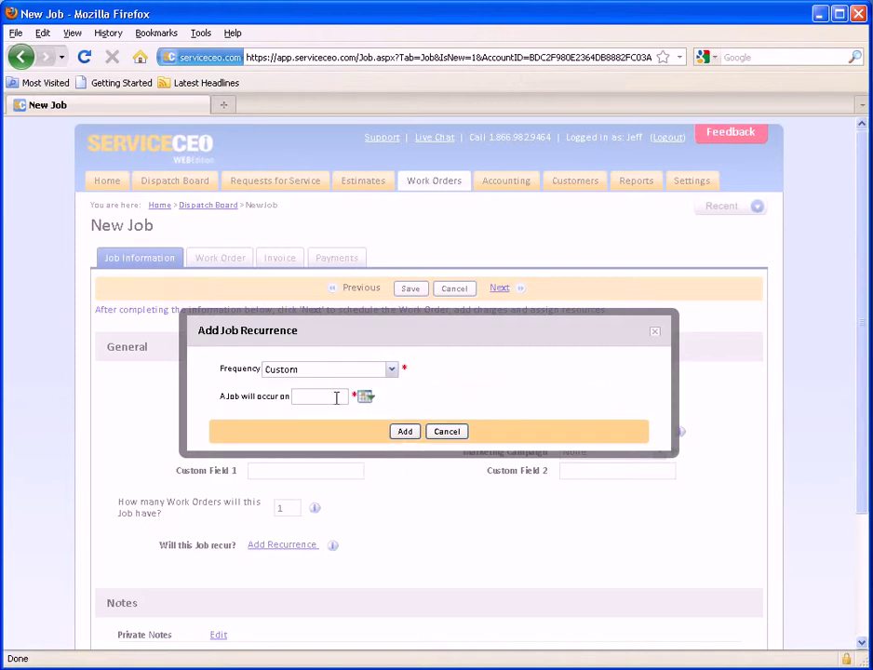
{"action": "left_click", "coordinate": [336, 398]}
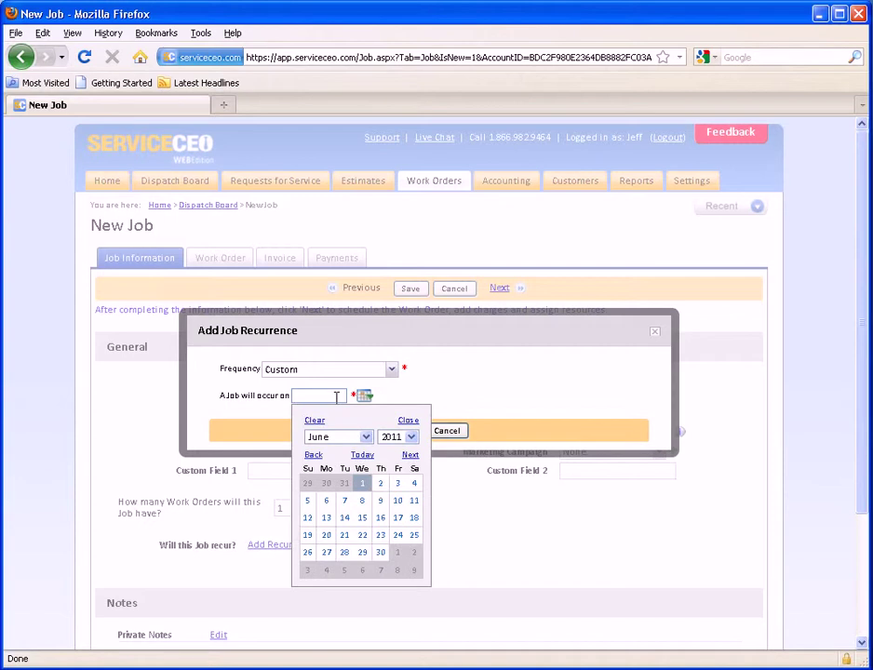
{"action": "left_click", "coordinate": [398, 517]}
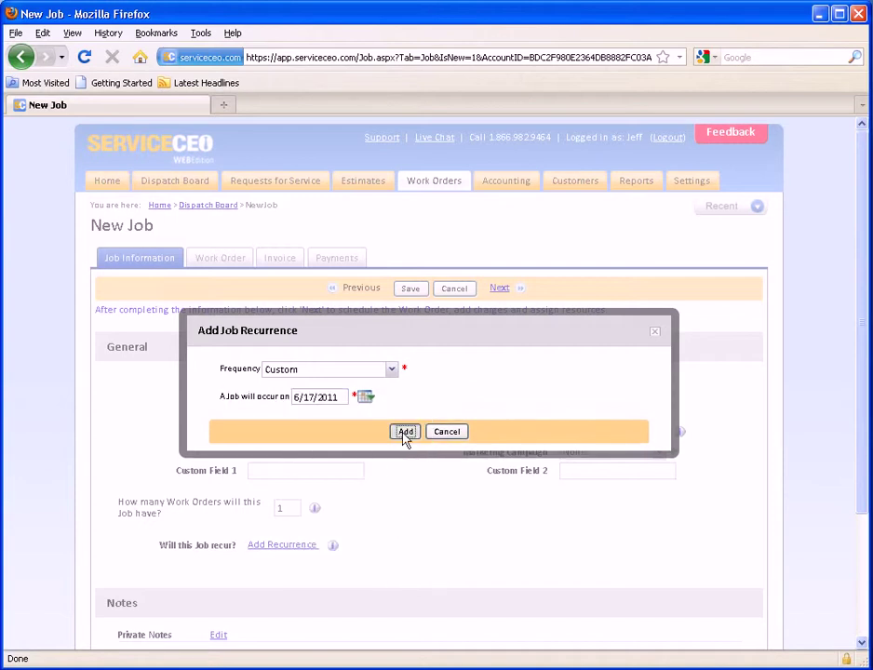
{"action": "left_click", "coordinate": [405, 432]}
Add another custom job recurrence on 7/12/2011 and delete it from the recurrence list.
{"action": "scroll", "coordinate": [508, 524], "scroll_direction": "down", "scroll_amount": 2}
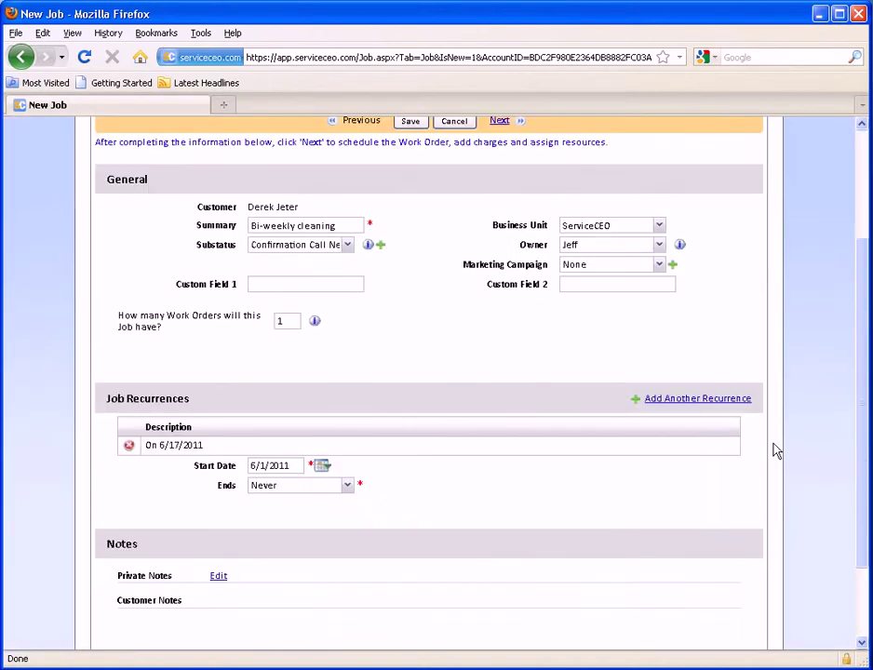
{"action": "left_click", "coordinate": [728, 402]}
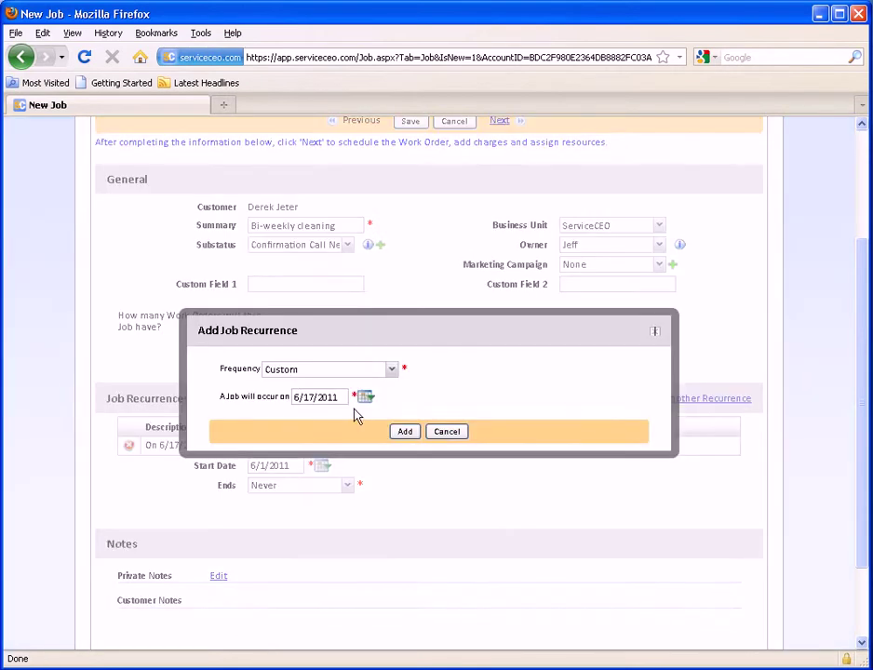
{"action": "left_click", "coordinate": [364, 396]}
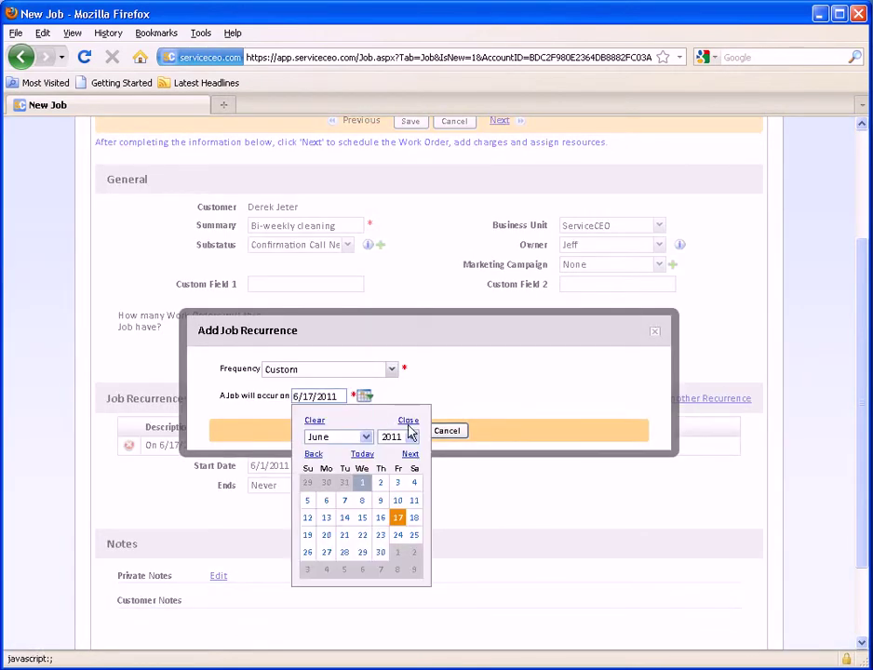
{"action": "left_click", "coordinate": [410, 454]}
{"action": "left_click", "coordinate": [344, 518]}
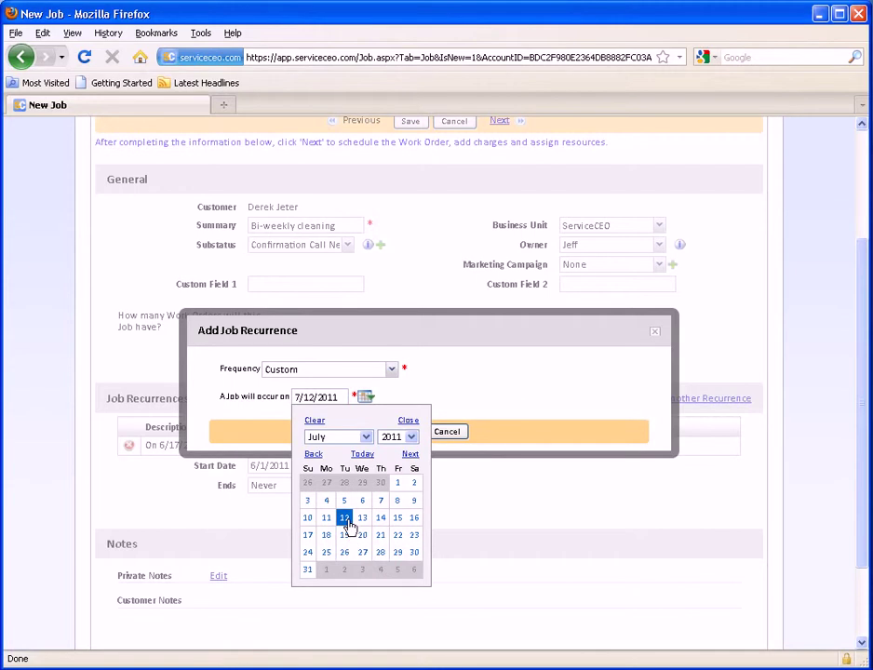
{"action": "left_click", "coordinate": [406, 432]}
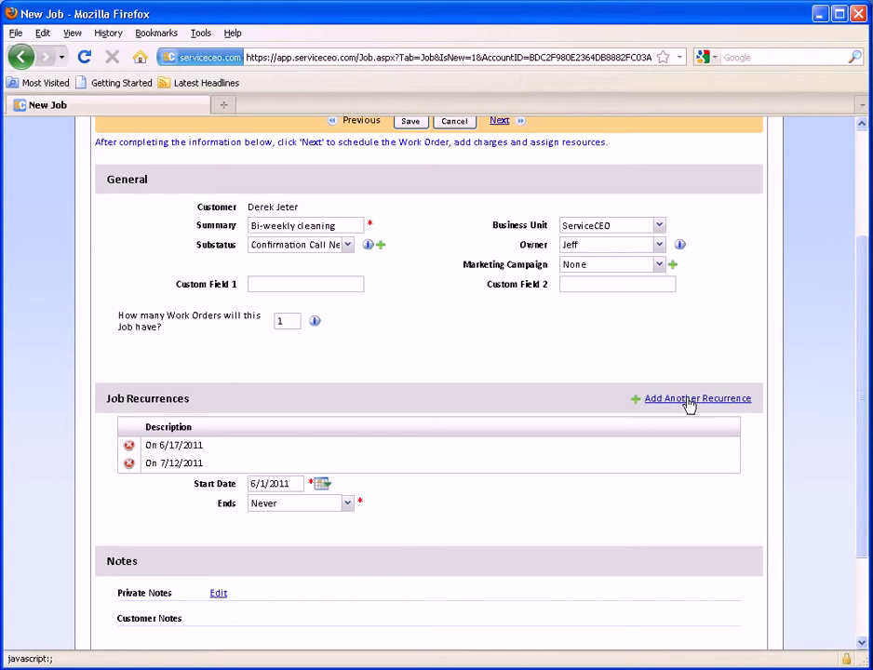
{"action": "left_click", "coordinate": [128, 463]}
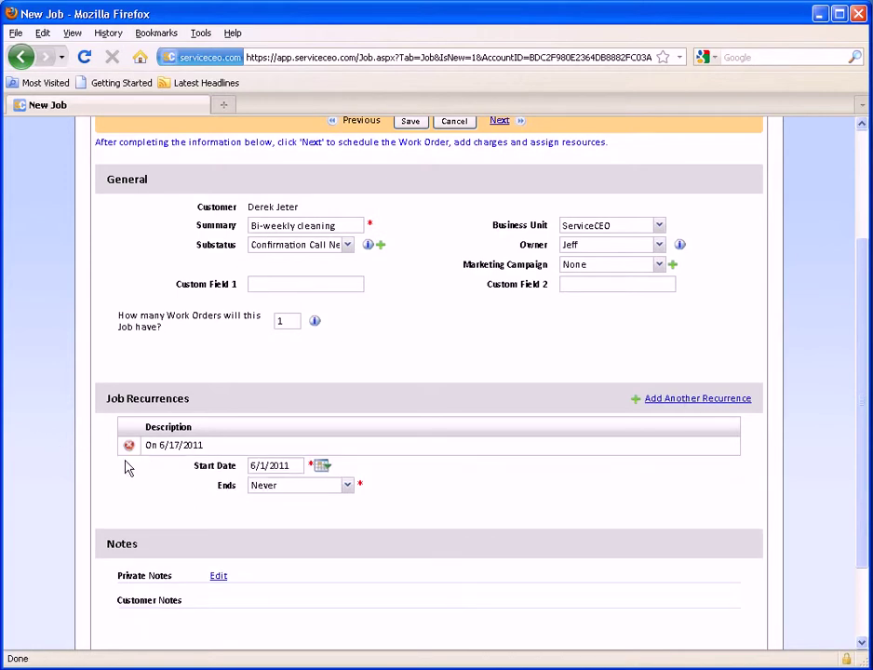
Add a Weekly recurrence occurring every 2 weeks on Monday and delete the 6/17/2011 recurrence.
{"action": "left_click", "coordinate": [710, 404]}
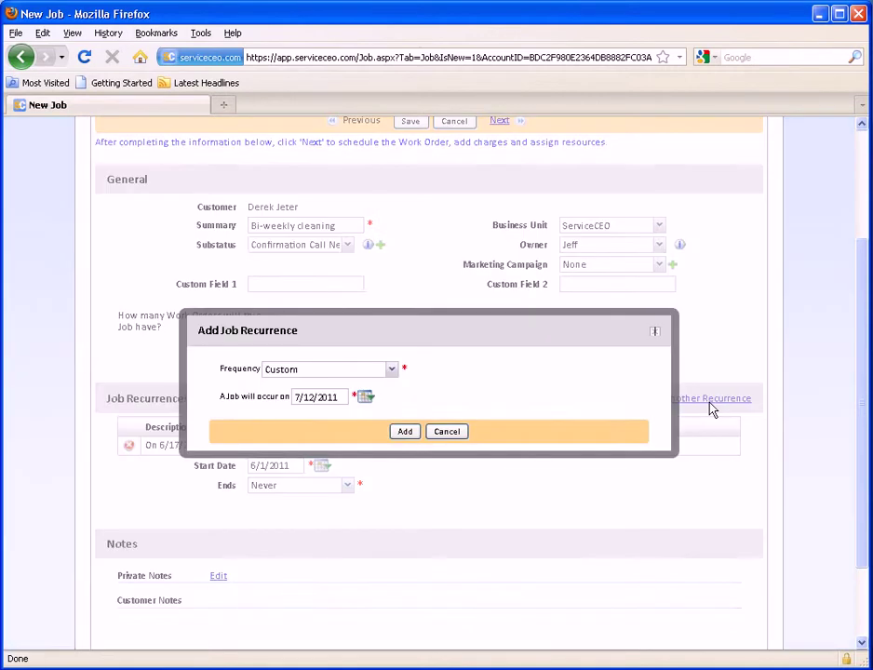
{"action": "left_click", "coordinate": [311, 373]}
{"action": "left_click", "coordinate": [321, 401]}
{"action": "left_click", "coordinate": [425, 400]}
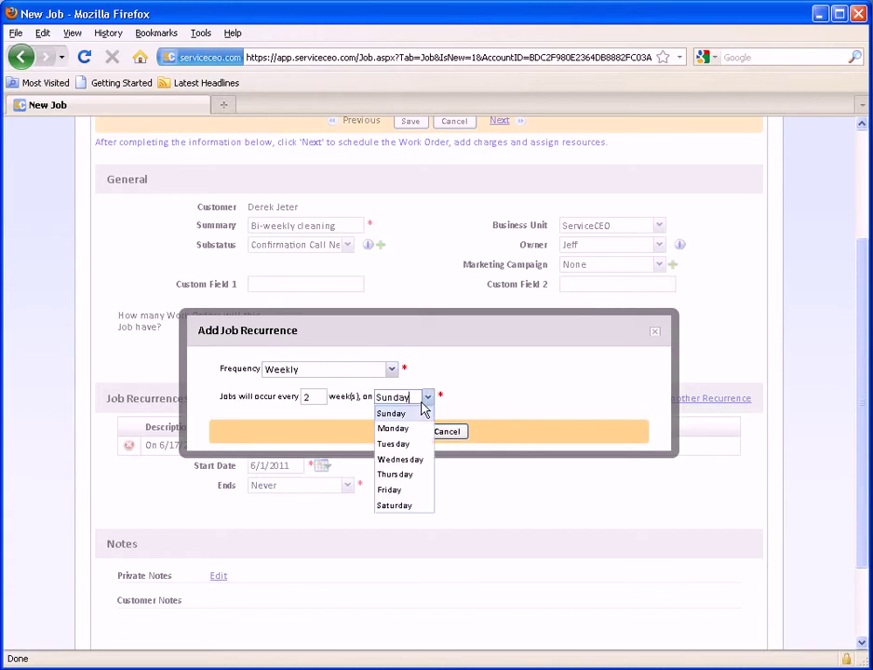
{"action": "left_click", "coordinate": [416, 430]}
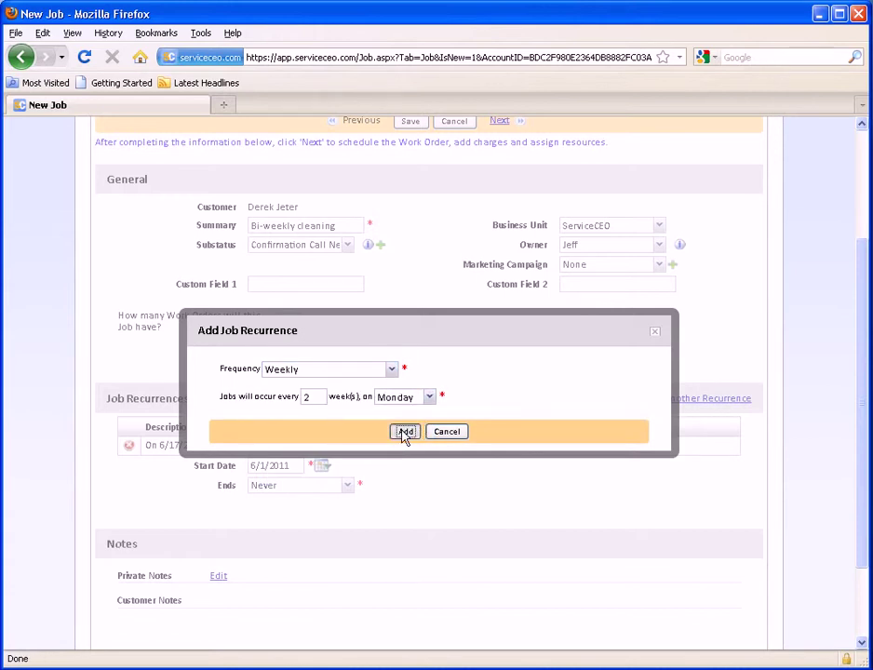
{"action": "left_click", "coordinate": [404, 432]}
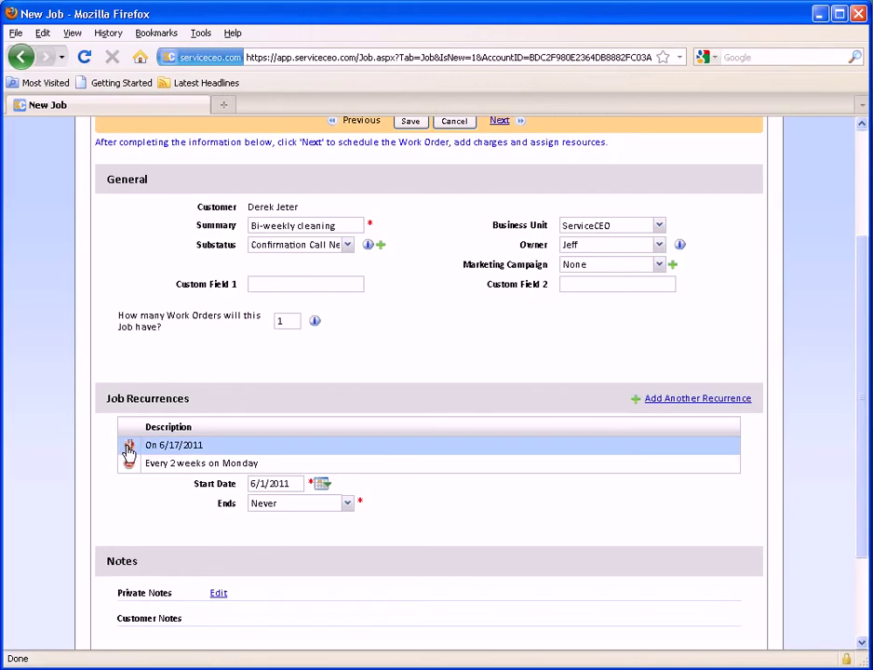
{"action": "left_click", "coordinate": [128, 449]}
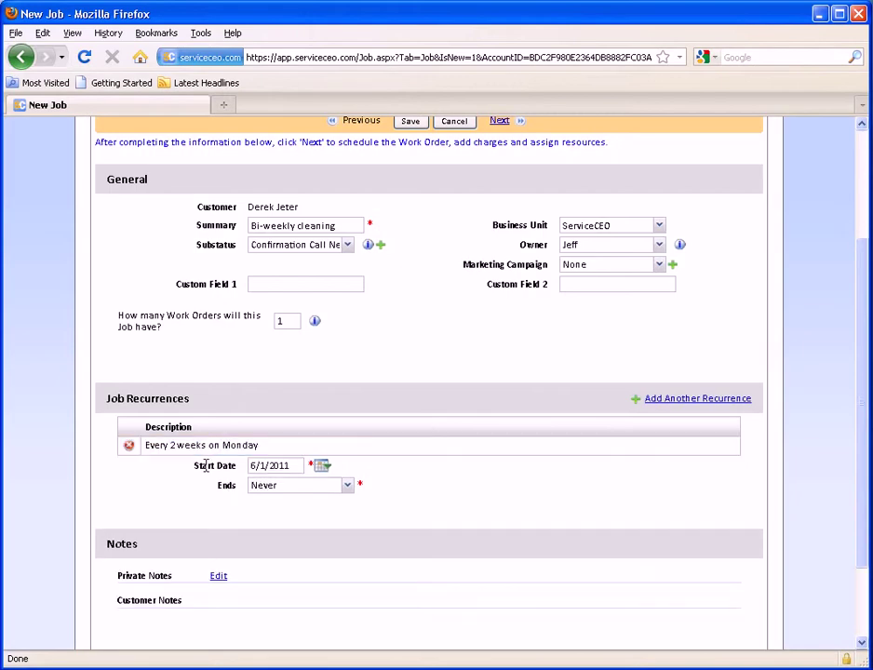
Set the bi-weekly job recurrence to end After 20 occurrences.
{"action": "left_click_drag", "start_coordinate": [193, 465], "coordinate": [241, 467]}
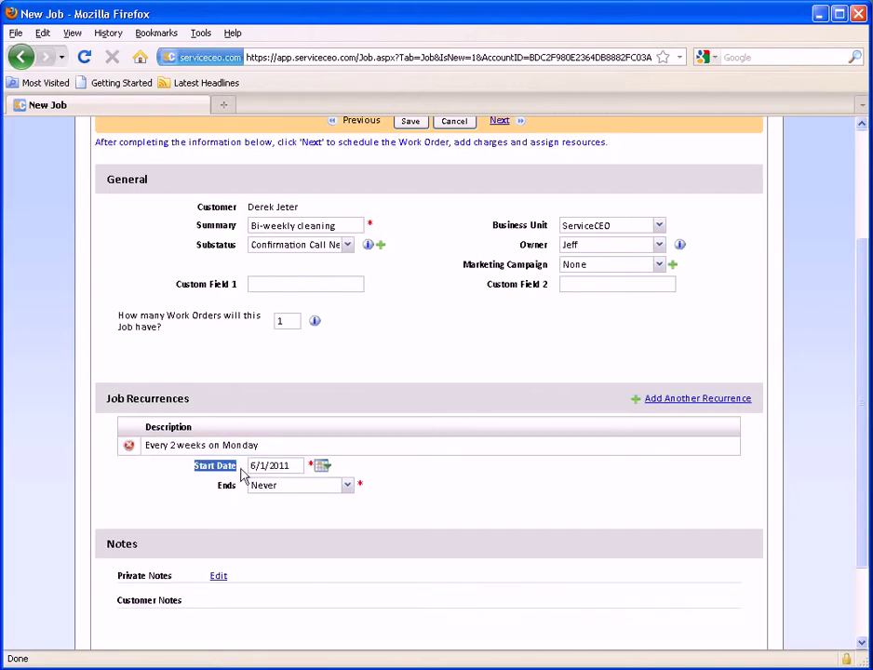
{"action": "left_click", "coordinate": [326, 466]}
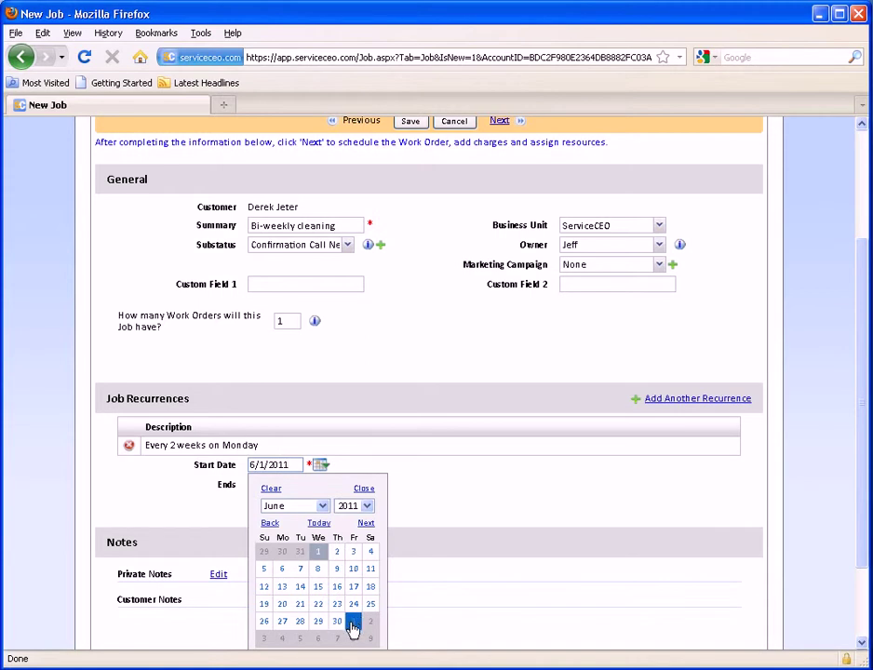
{"action": "left_click", "coordinate": [332, 493]}
{"action": "left_click", "coordinate": [334, 490]}
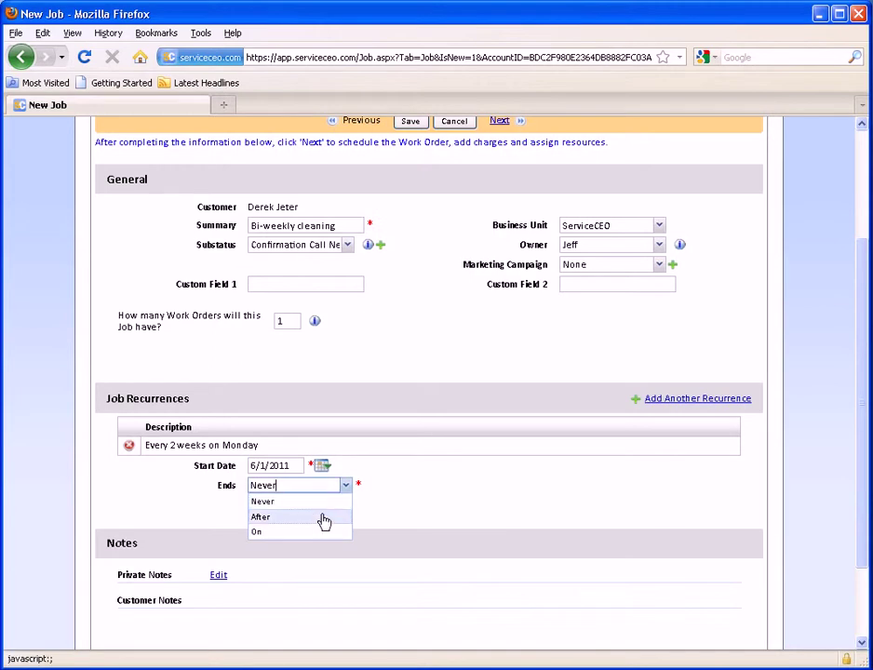
{"action": "left_click", "coordinate": [324, 517]}
{"action": "left_click_drag", "start_coordinate": [389, 484], "coordinate": [358, 477]}
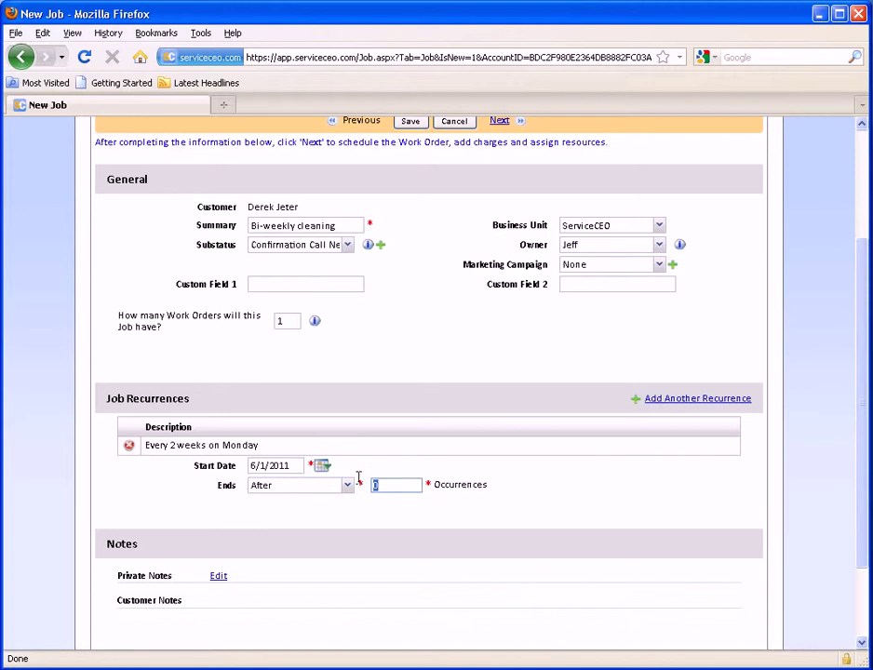
{"action": "type", "text": "20"}
Change the recurrence's end condition to On a date and choose 6/1/2012.
{"action": "left_click", "coordinate": [346, 486]}
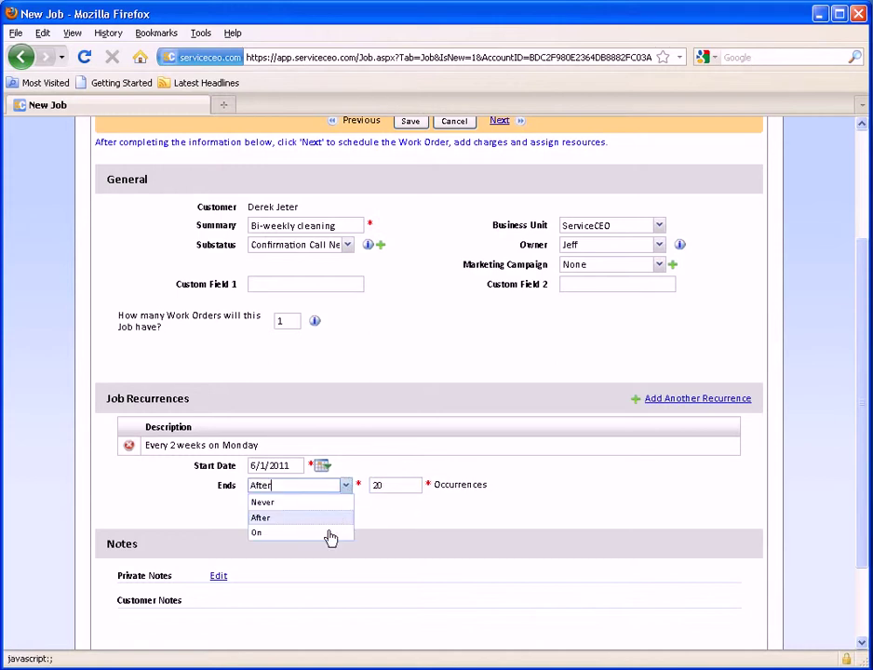
{"action": "left_click", "coordinate": [331, 537]}
{"action": "left_click", "coordinate": [389, 487]}
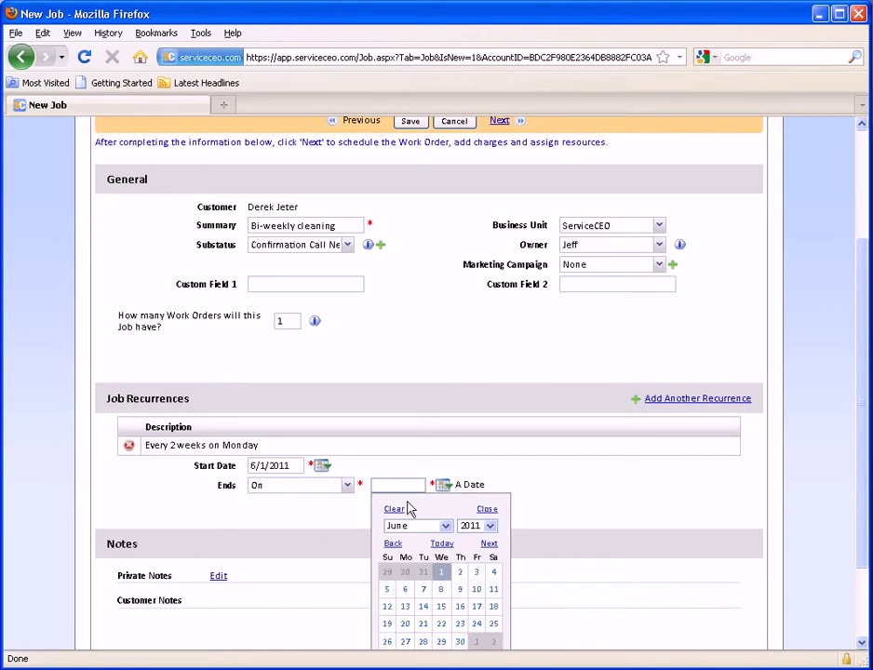
{"action": "left_click", "coordinate": [471, 526]}
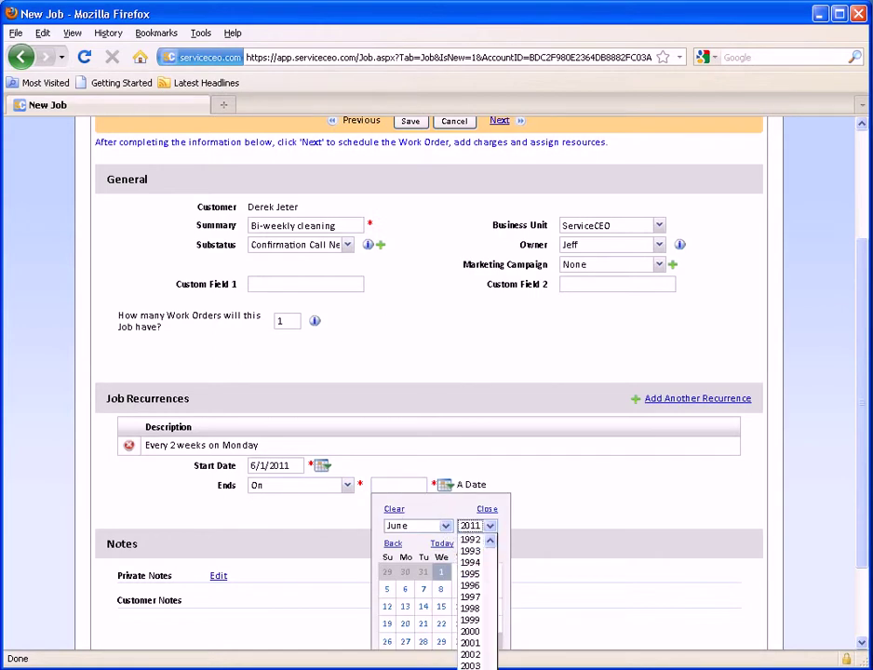
{"action": "scroll", "coordinate": [471, 584], "scroll_direction": "down", "scroll_amount": 3}
{"action": "left_click", "coordinate": [471, 584]}
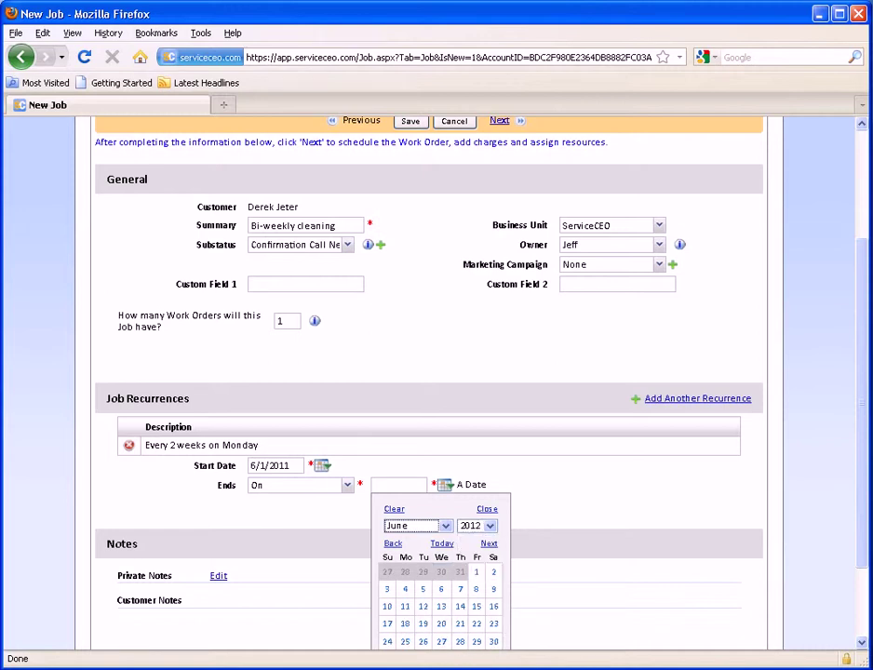
{"action": "left_click", "coordinate": [475, 575]}
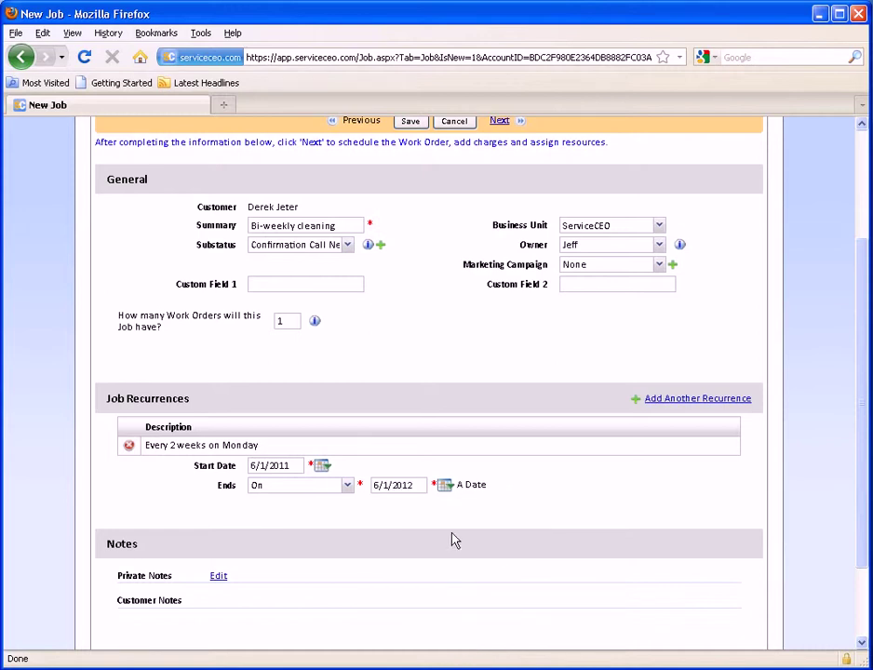
Set the recurrence's end condition to Never and proceed to the new job's work order details.
{"action": "left_click", "coordinate": [312, 485]}
{"action": "left_click", "coordinate": [278, 503]}
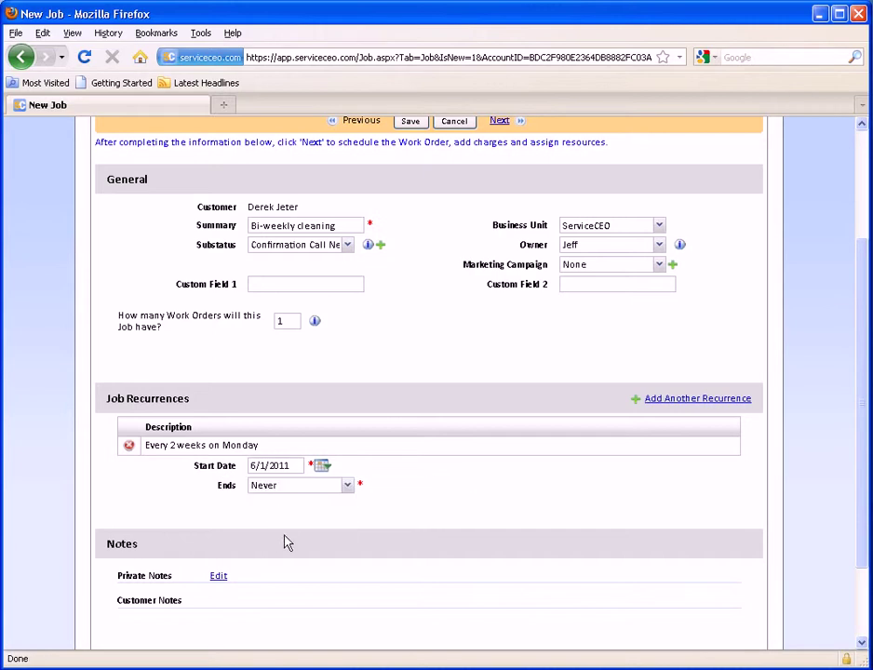
{"action": "left_click", "coordinate": [286, 226]}
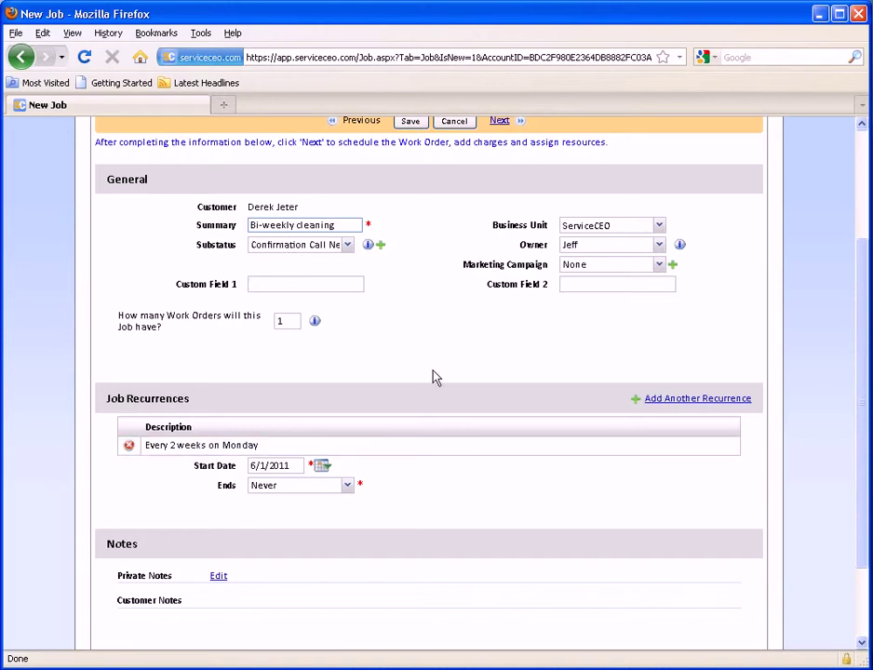
{"action": "left_click", "coordinate": [500, 121]}
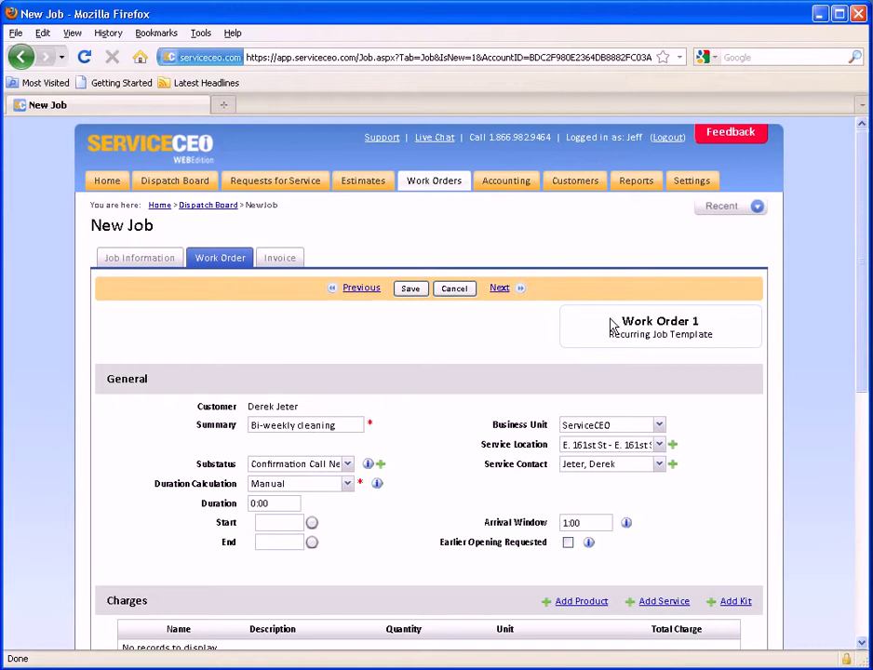
Schedule the recurring work order from 9:00 AM to 3:00 PM with an arrival window of 0:00.
{"action": "scroll", "coordinate": [611, 327], "scroll_direction": "down", "scroll_amount": 2}
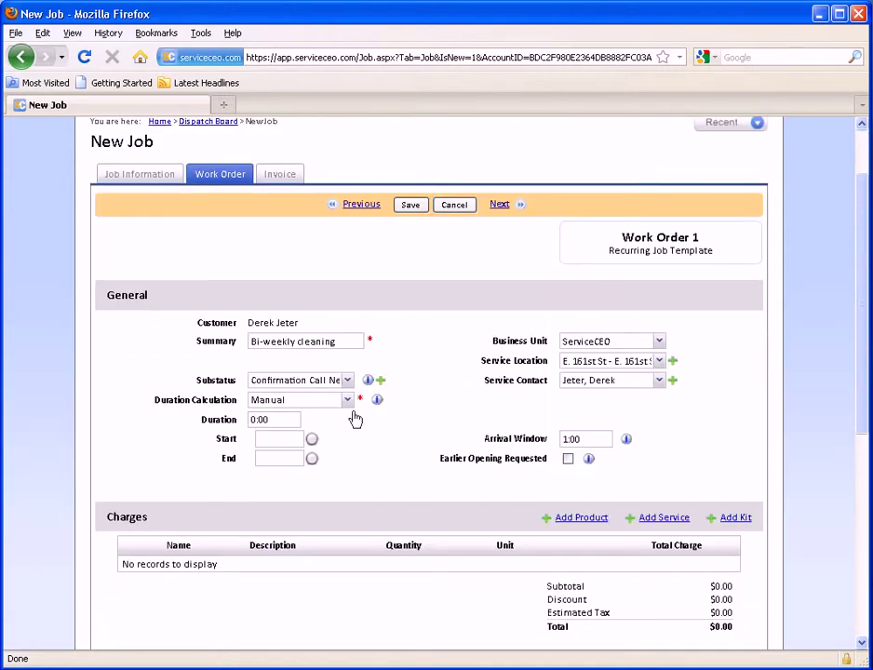
{"action": "left_click", "coordinate": [279, 439]}
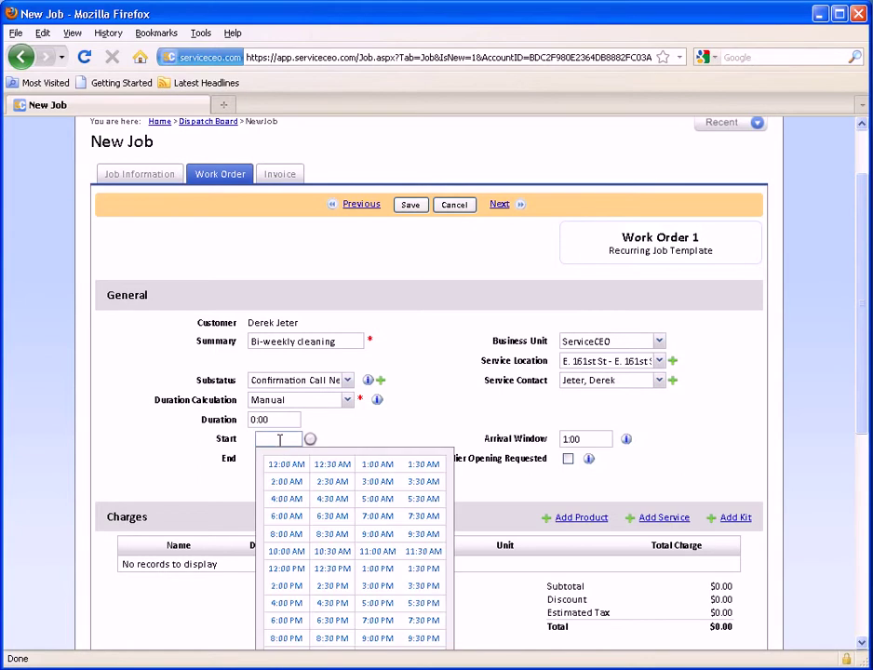
{"action": "left_click", "coordinate": [364, 538]}
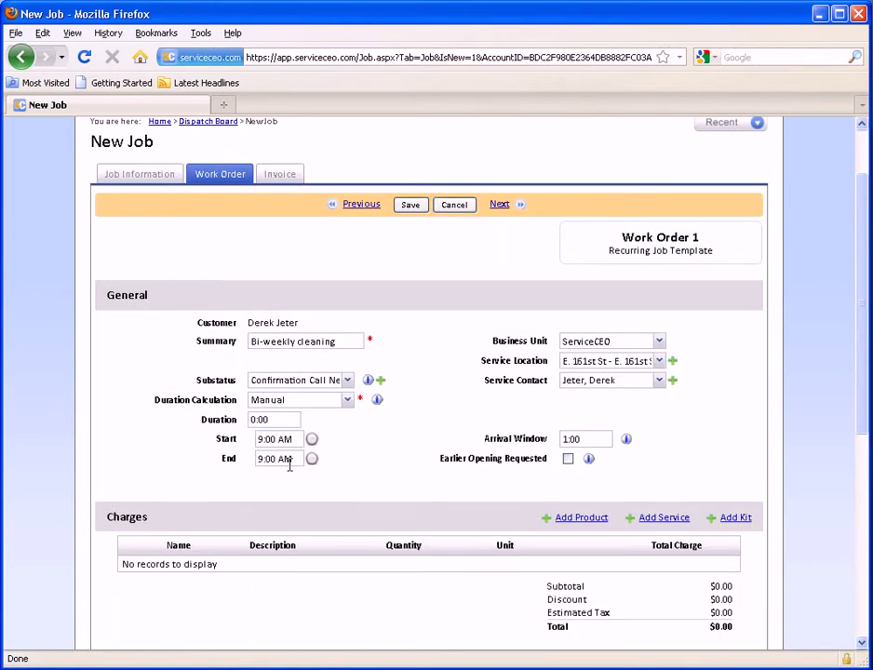
{"action": "left_click", "coordinate": [289, 463]}
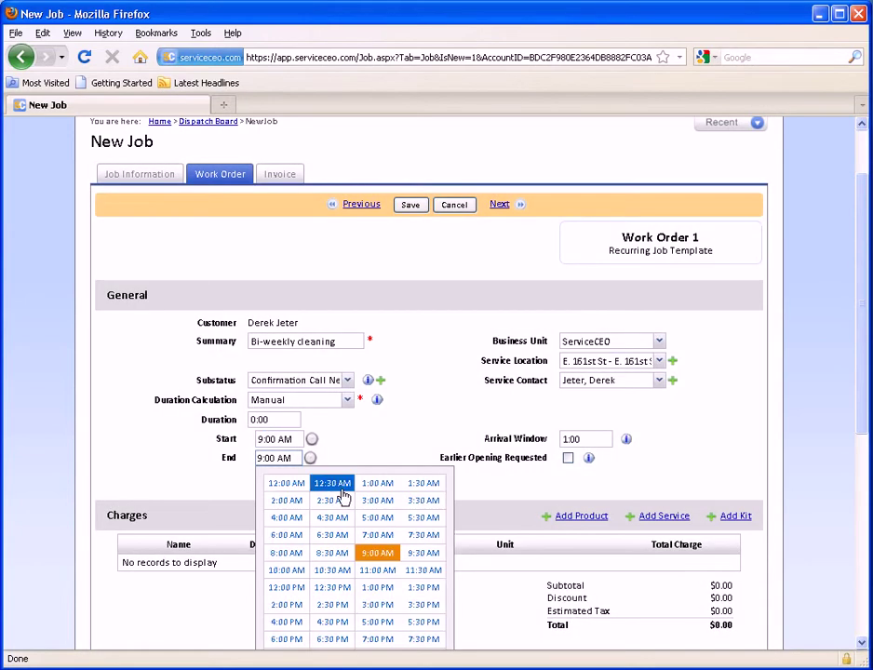
{"action": "left_click", "coordinate": [387, 605]}
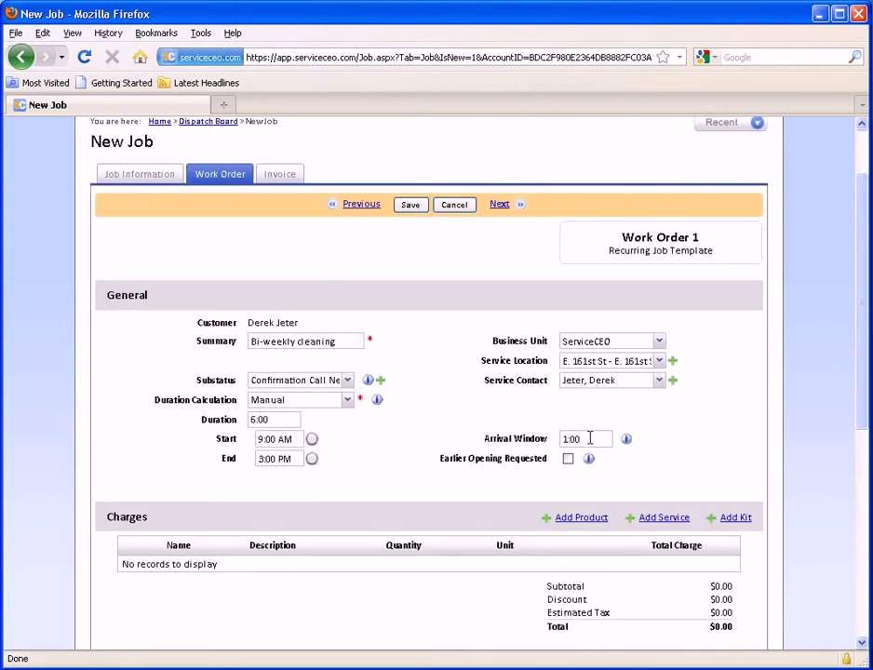
{"action": "left_click_drag", "start_coordinate": [593, 438], "coordinate": [459, 427]}
{"action": "type", "text": "0:00"}
{"action": "left_click", "coordinate": [571, 478]}
Add the Carpet Cleaning service to the work order's charges with its details open for editing.
{"action": "scroll", "coordinate": [509, 458], "scroll_direction": "down", "scroll_amount": 3}
{"action": "left_click", "coordinate": [642, 351]}
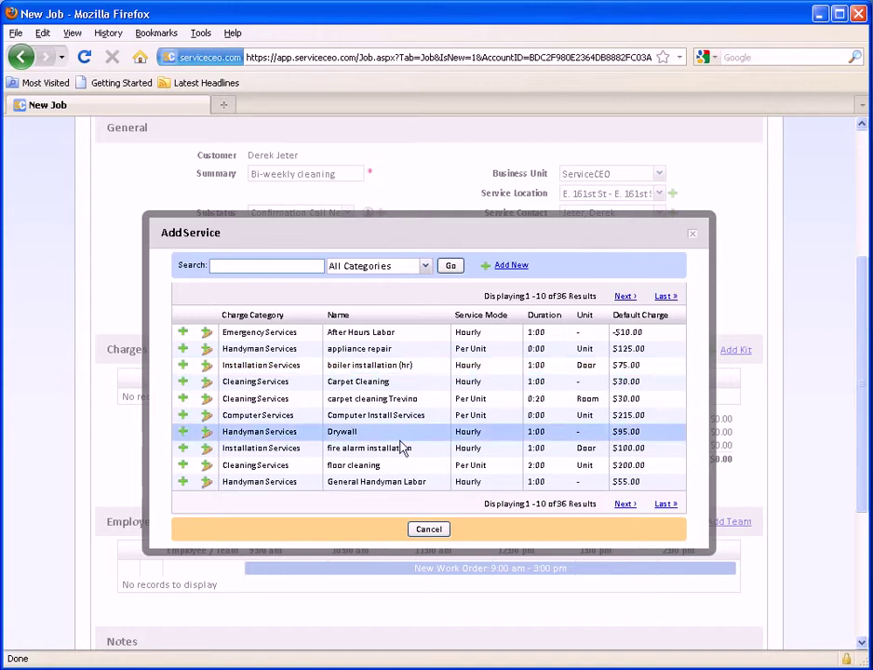
{"action": "left_click", "coordinate": [428, 530]}
{"action": "left_click", "coordinate": [663, 354]}
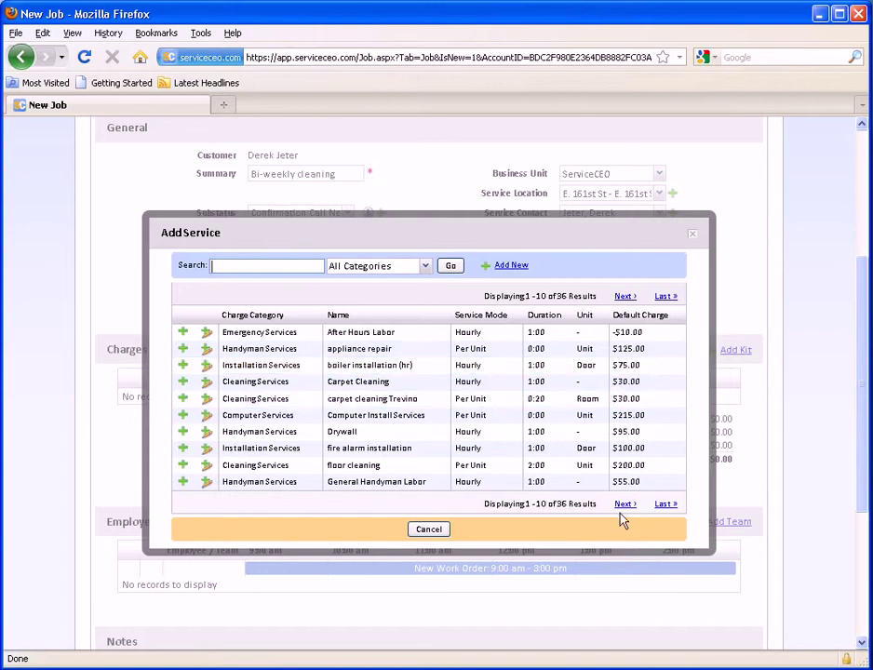
{"action": "left_click", "coordinate": [206, 383]}
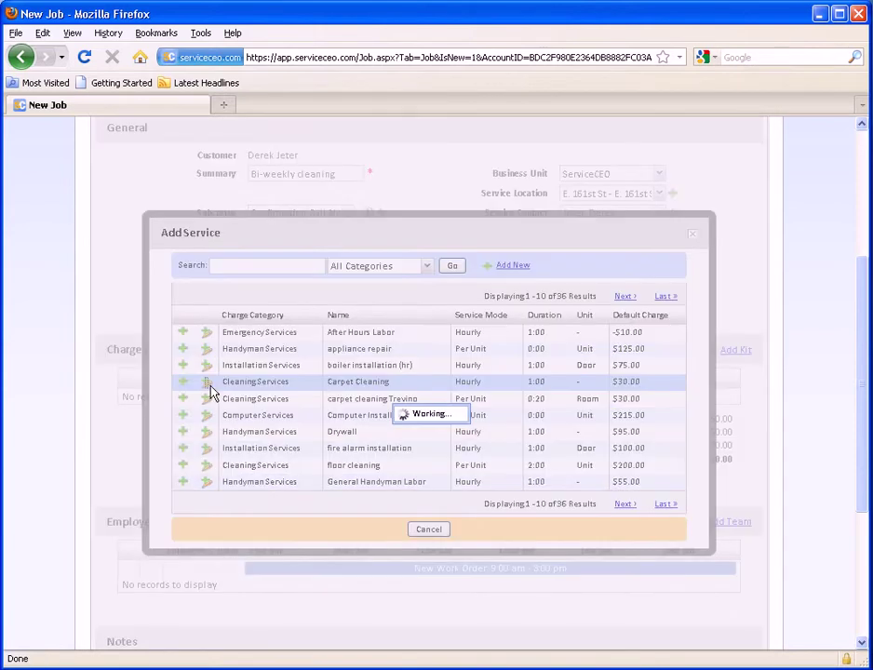
Set the Carpet Cleaning unit charge to $75.00 per hour and its quantity to 6:00, and accept the service details.
{"action": "left_click", "coordinate": [267, 373]}
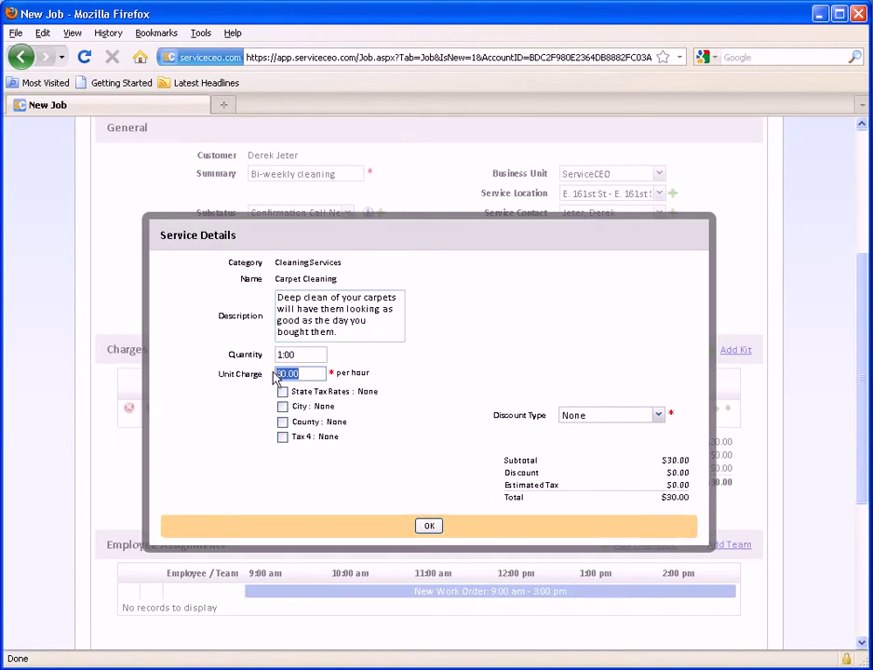
{"action": "type", "text": "75"}
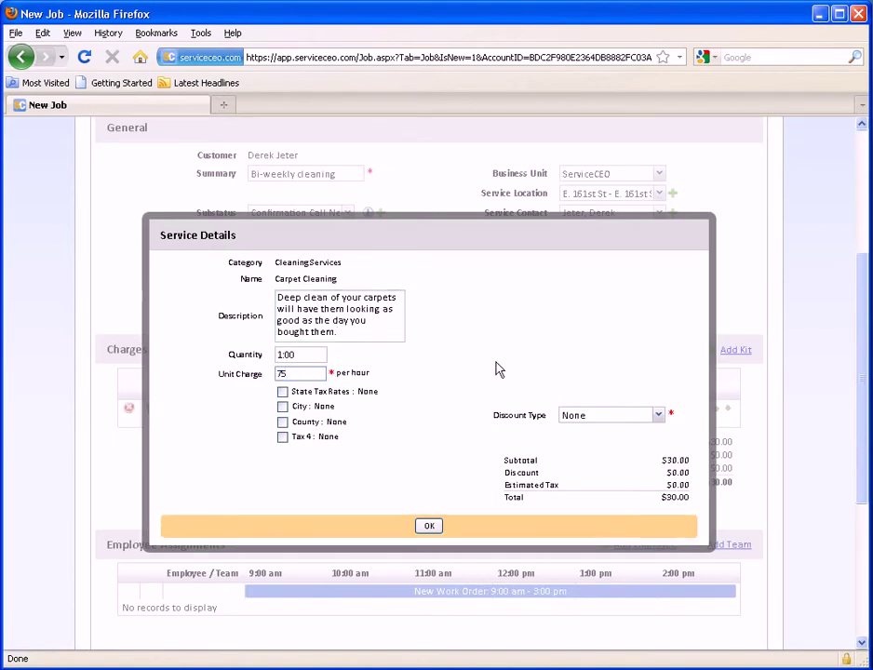
{"action": "left_click", "coordinate": [337, 363]}
{"action": "left_click", "coordinate": [321, 351]}
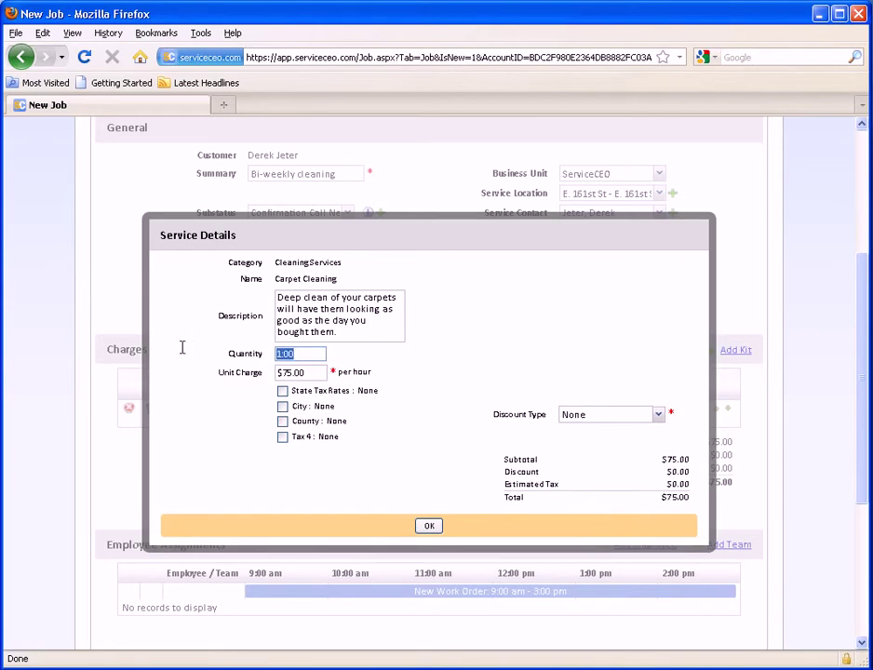
{"action": "type", "text": "6"}
{"action": "left_click", "coordinate": [364, 355]}
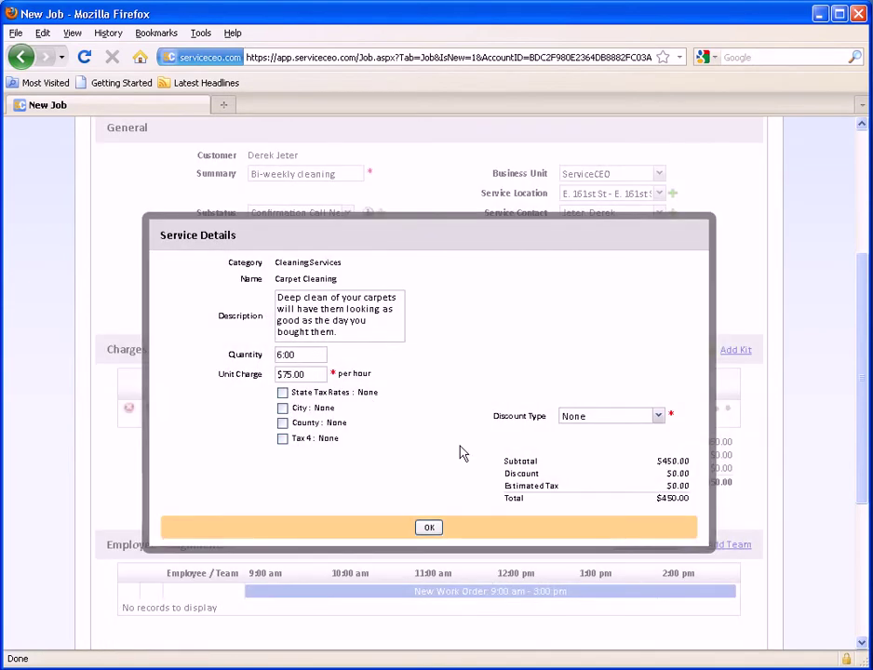
{"action": "left_click", "coordinate": [429, 528]}
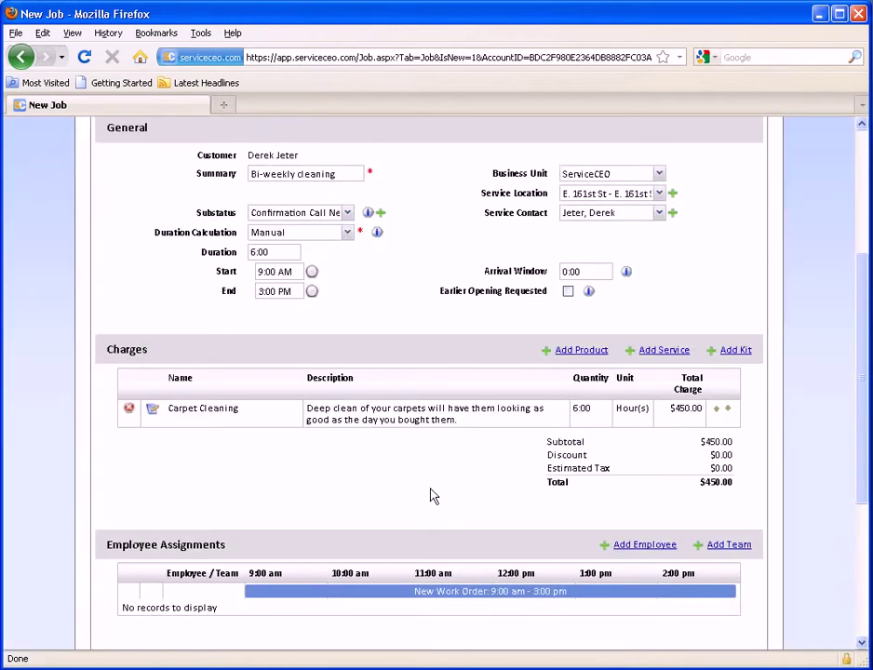
Enter "Recurring notes." as the work order notes and save the new recurring job.
{"action": "scroll", "coordinate": [430, 494], "scroll_direction": "down", "scroll_amount": 2}
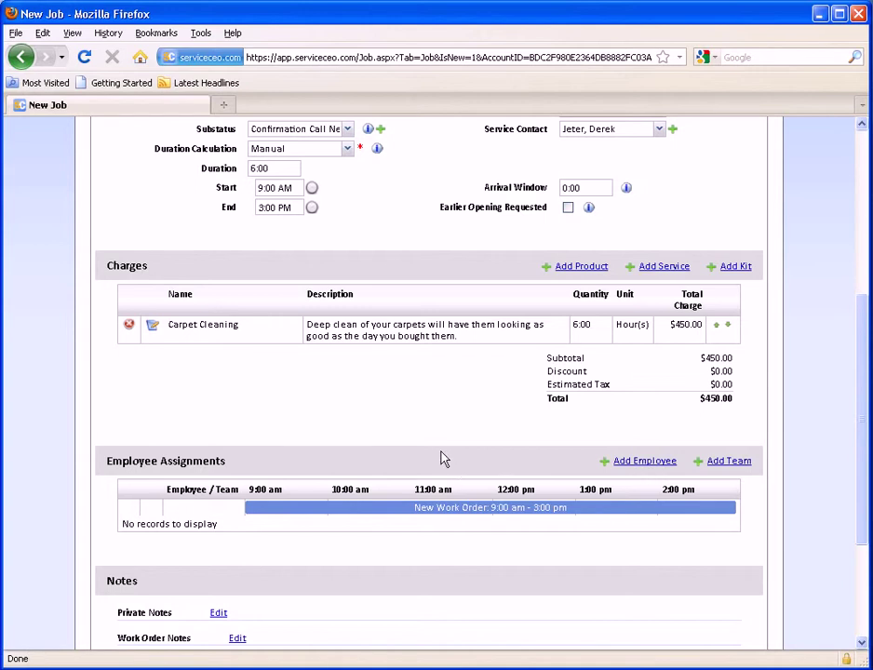
{"action": "scroll", "coordinate": [442, 460], "scroll_direction": "down", "scroll_amount": 2}
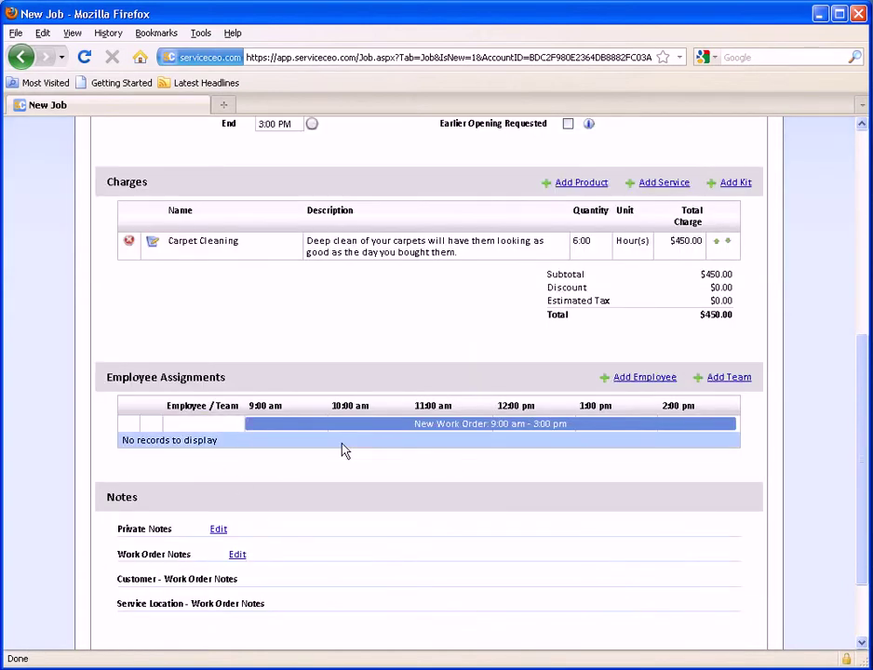
{"action": "scroll", "coordinate": [342, 451], "scroll_direction": "down", "scroll_amount": 2}
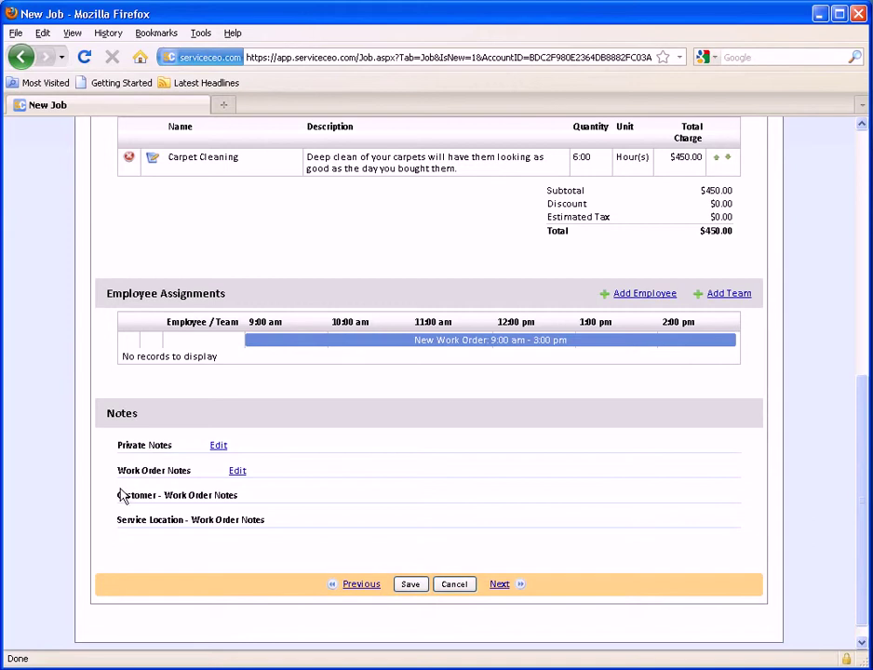
{"action": "left_click_drag", "start_coordinate": [113, 496], "coordinate": [256, 498]}
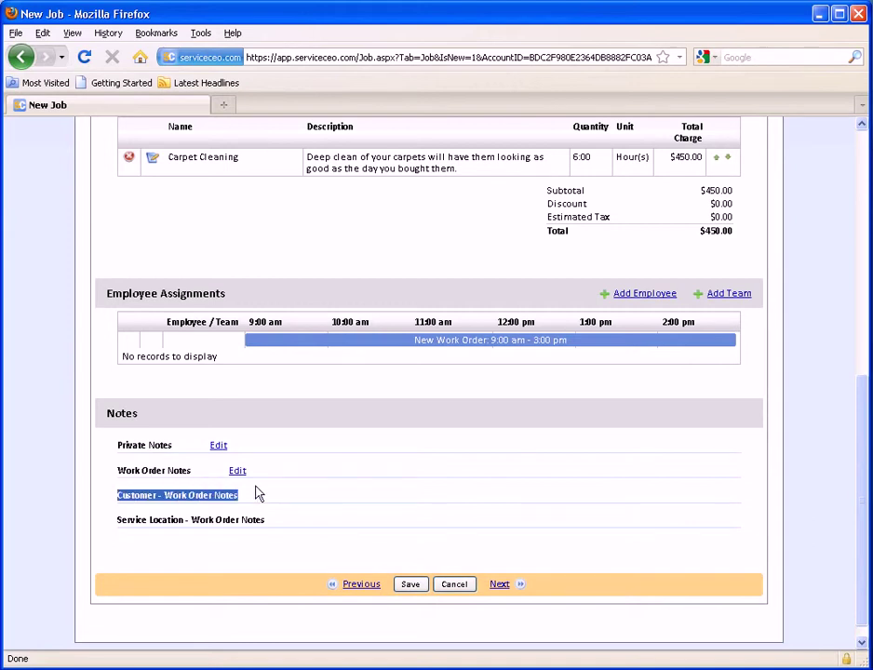
{"action": "left_click", "coordinate": [128, 476]}
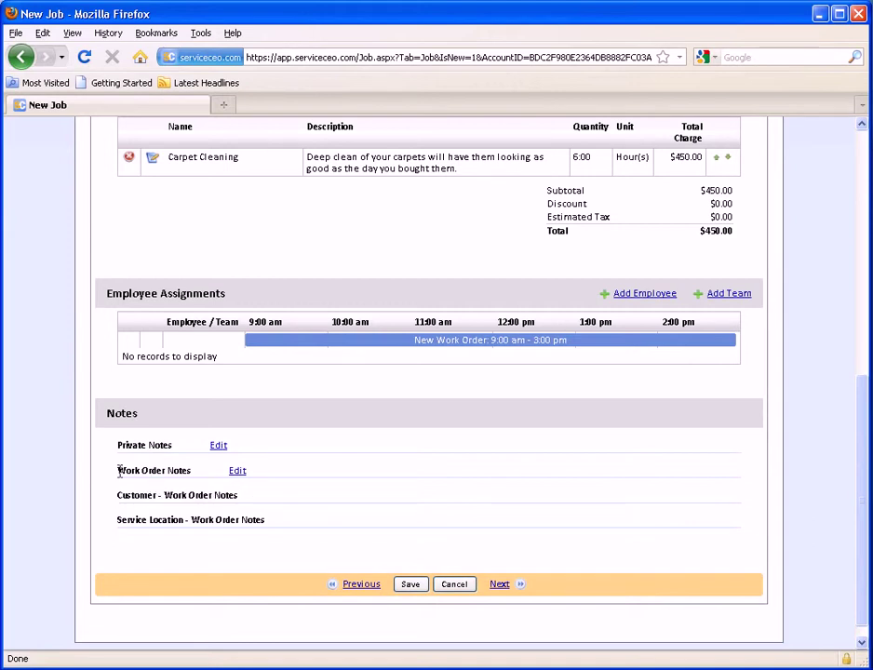
{"action": "left_click_drag", "start_coordinate": [118, 470], "coordinate": [223, 476]}
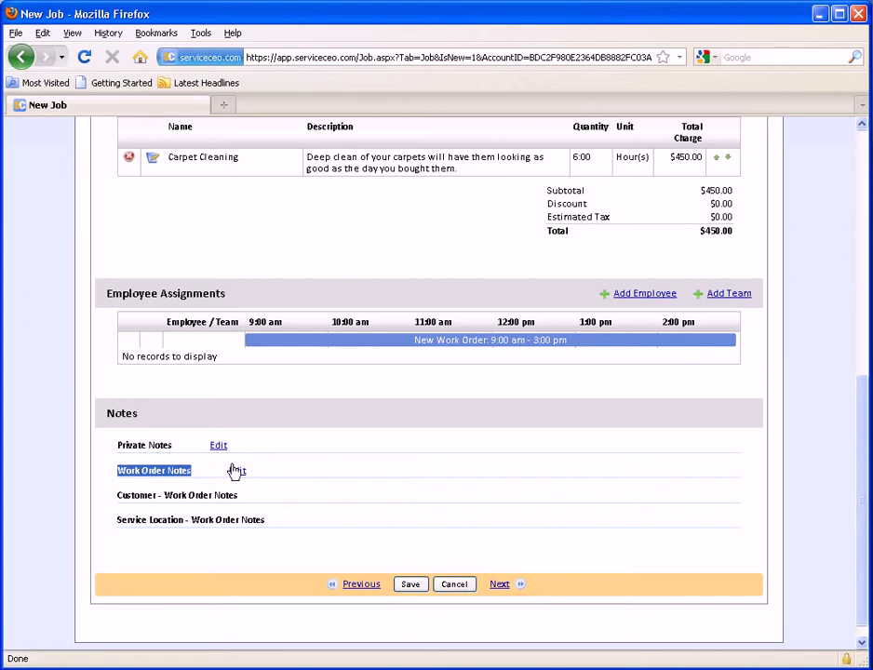
{"action": "left_click", "coordinate": [237, 471]}
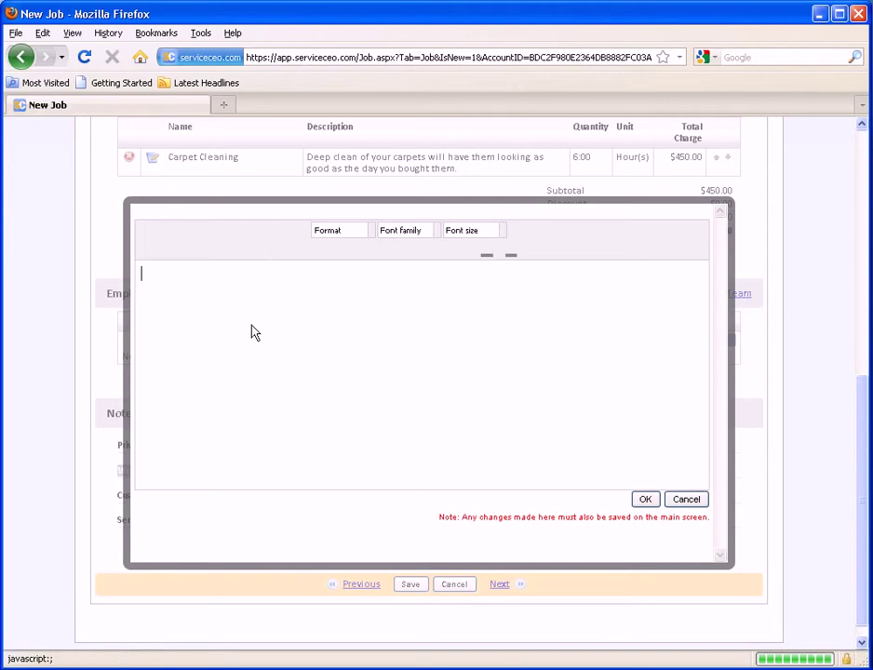
{"action": "type", "text": "Re"}
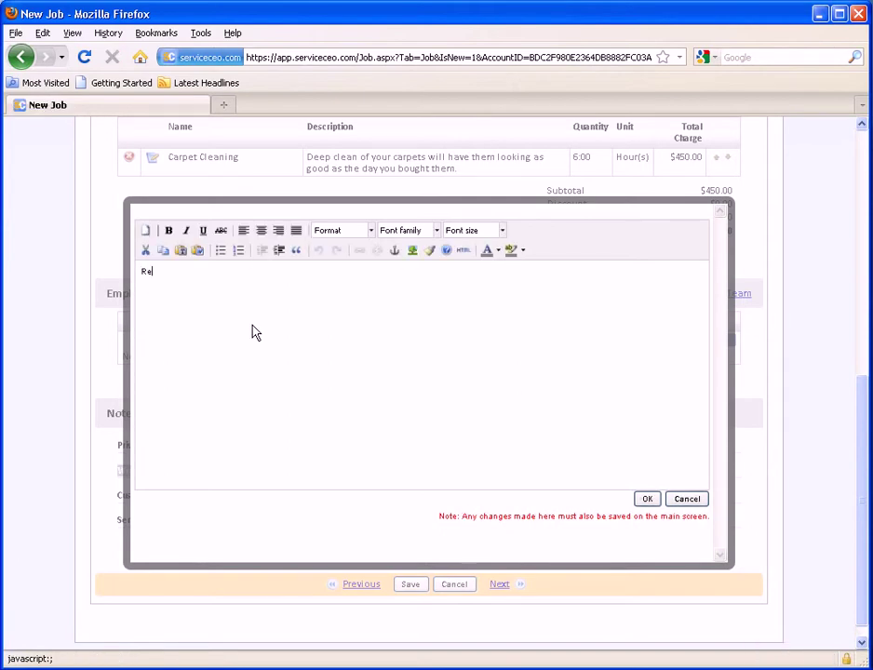
{"action": "type", "text": "curring notes."}
{"action": "left_click", "coordinate": [647, 498]}
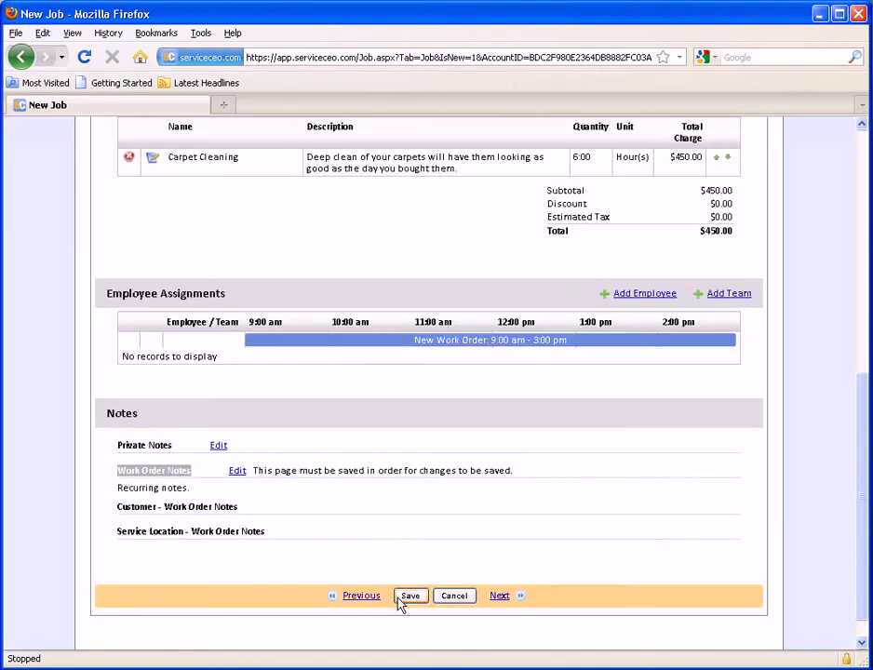
{"action": "left_click", "coordinate": [400, 599]}
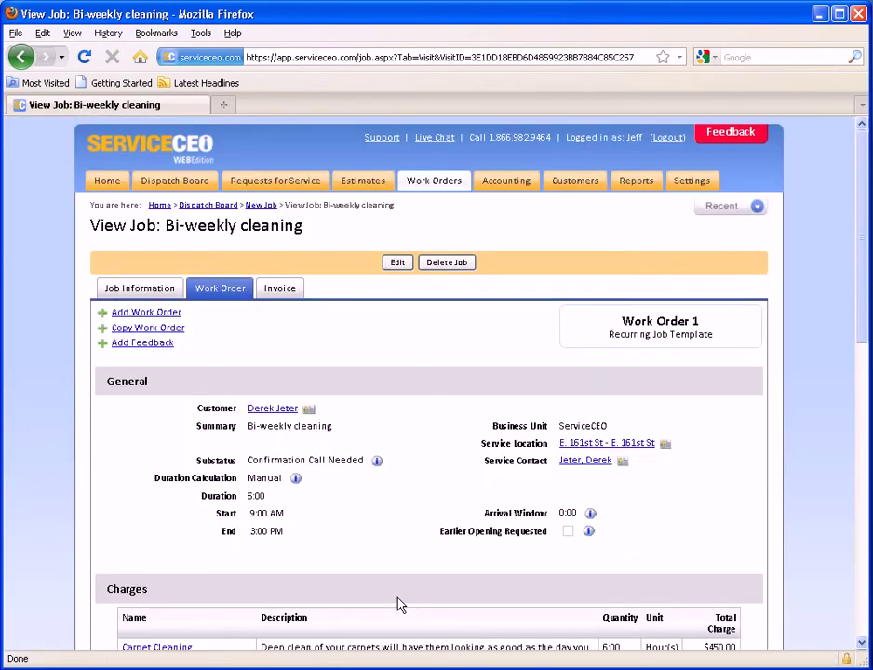
Open the customer's record from the bi-weekly cleaning job and review the upcoming work orders.
{"action": "left_click", "coordinate": [272, 410]}
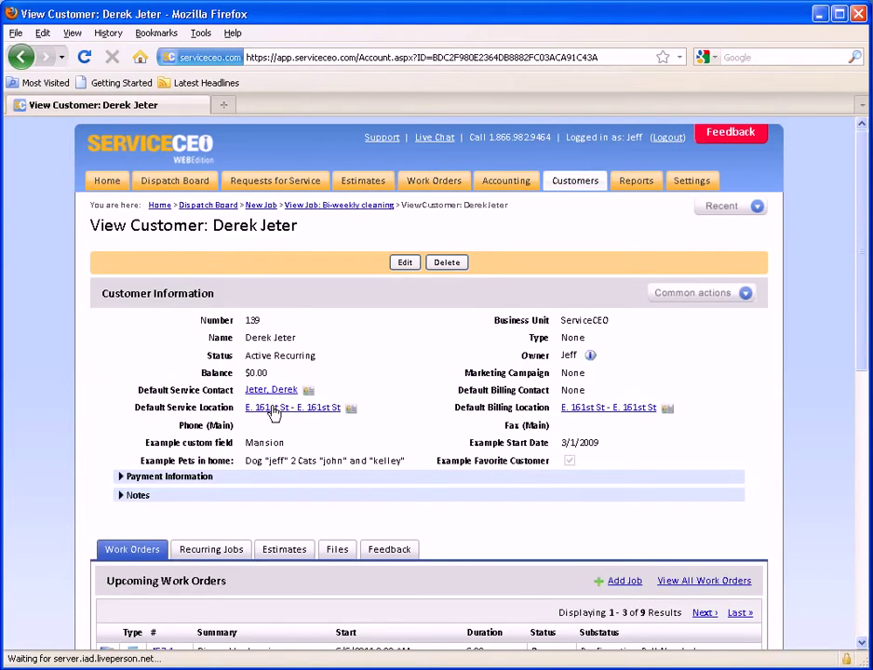
{"action": "scroll", "coordinate": [273, 414], "scroll_direction": "down", "scroll_amount": 2}
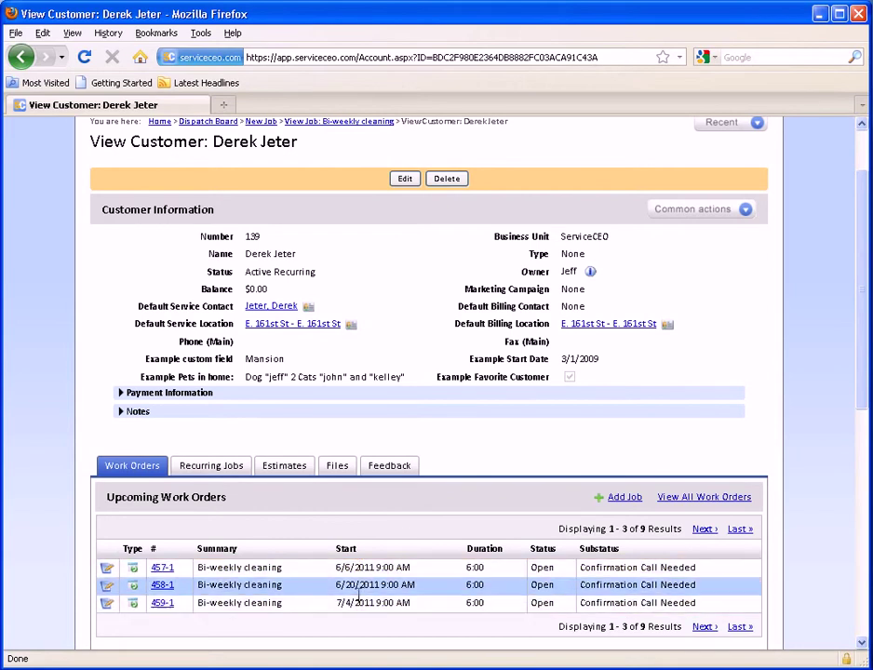
{"action": "scroll", "coordinate": [354, 521], "scroll_direction": "up", "scroll_amount": 2}
Show Monday, June 06, 2011 on the Dispatch Board with the unassigned work orders expanded to the working hours from 9:00 AM.
{"action": "left_click", "coordinate": [198, 185]}
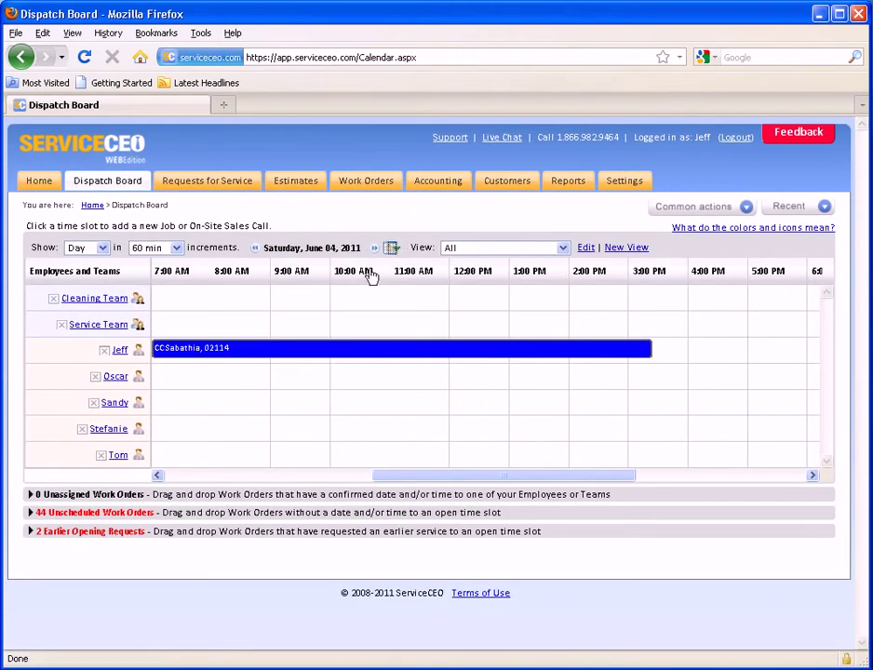
{"action": "left_click", "coordinate": [392, 249]}
{"action": "left_click", "coordinate": [415, 353]}
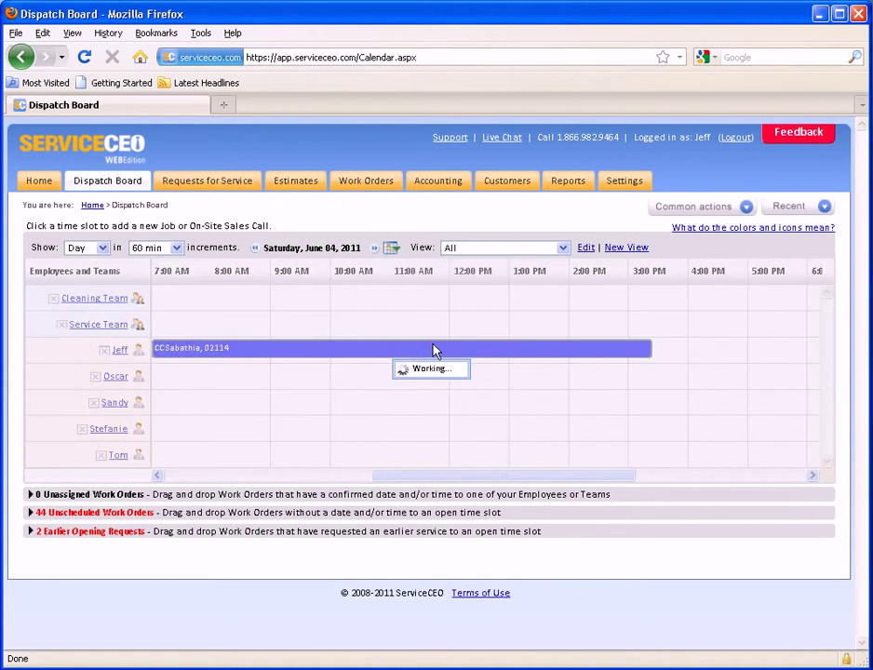
{"action": "left_click", "coordinate": [223, 499]}
{"action": "left_click_drag", "start_coordinate": [433, 573], "coordinate": [592, 568]}
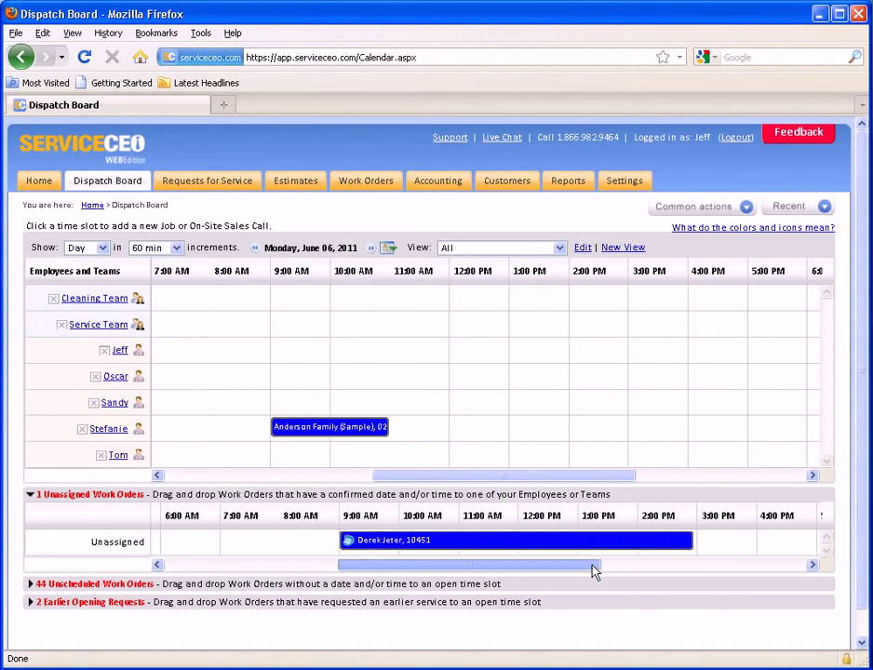
Check the substatus in the unassigned bi-weekly cleaning work order's summary and close the summary.
{"action": "left_click", "coordinate": [349, 548]}
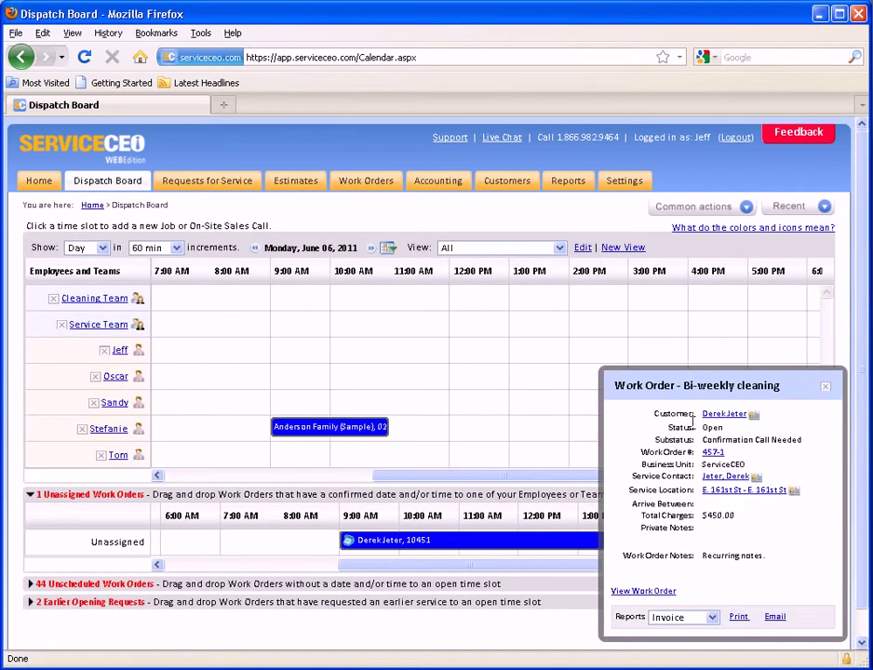
{"action": "left_click_drag", "start_coordinate": [812, 439], "coordinate": [685, 440]}
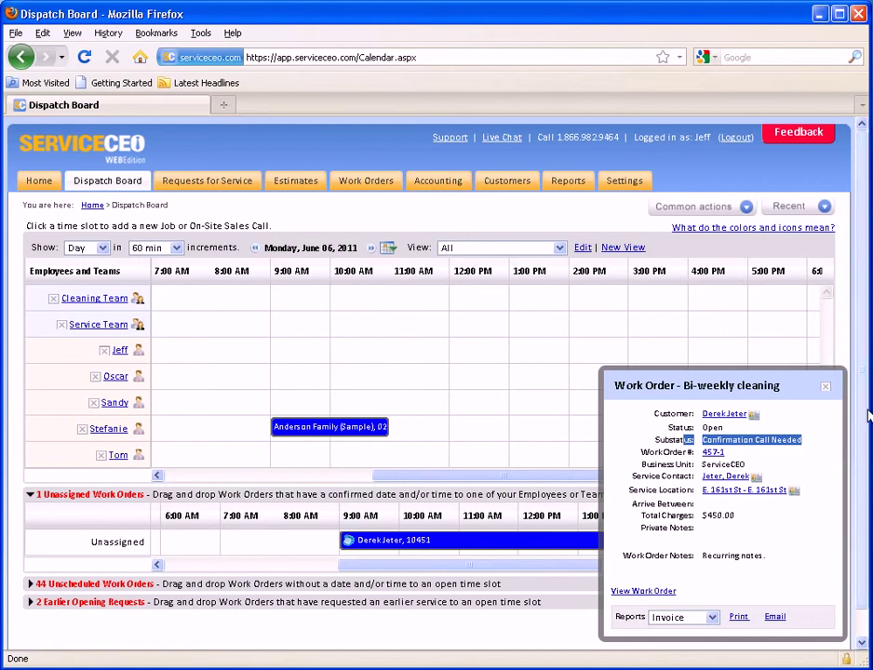
{"action": "left_click", "coordinate": [829, 388]}
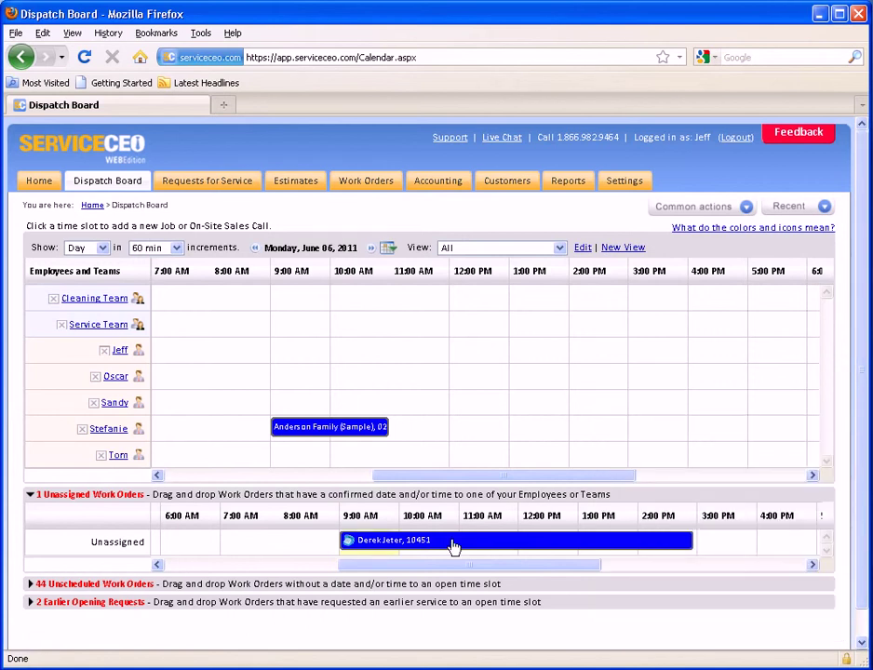
Assign the unassigned bi-weekly cleaning work order to the employee listed directly below the Service Team, starting at 9:00 AM.
{"action": "left_click_drag", "start_coordinate": [453, 540], "coordinate": [408, 377]}
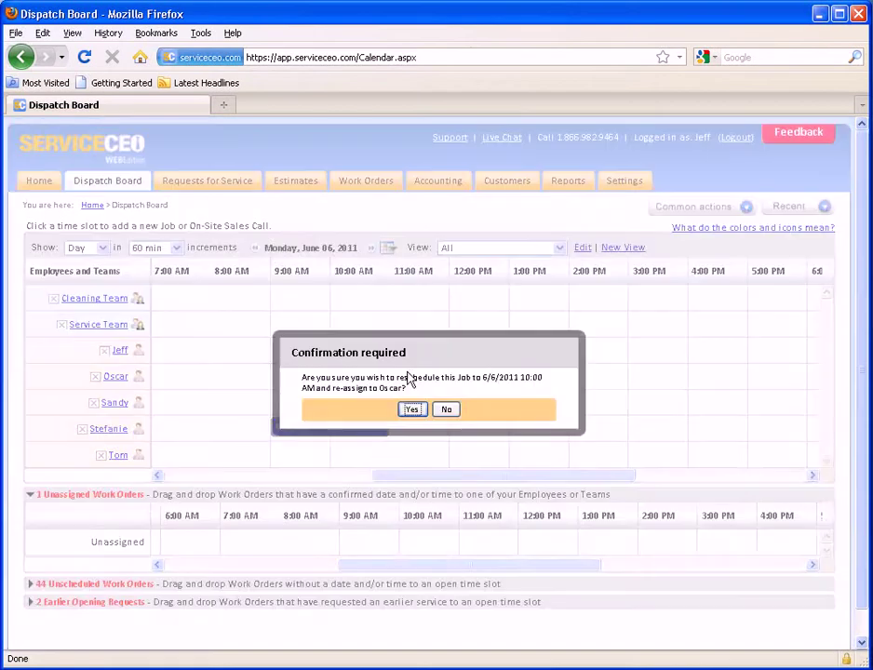
{"action": "left_click", "coordinate": [447, 410]}
{"action": "left_click_drag", "start_coordinate": [432, 540], "coordinate": [362, 358]}
{"action": "left_click", "coordinate": [411, 409]}
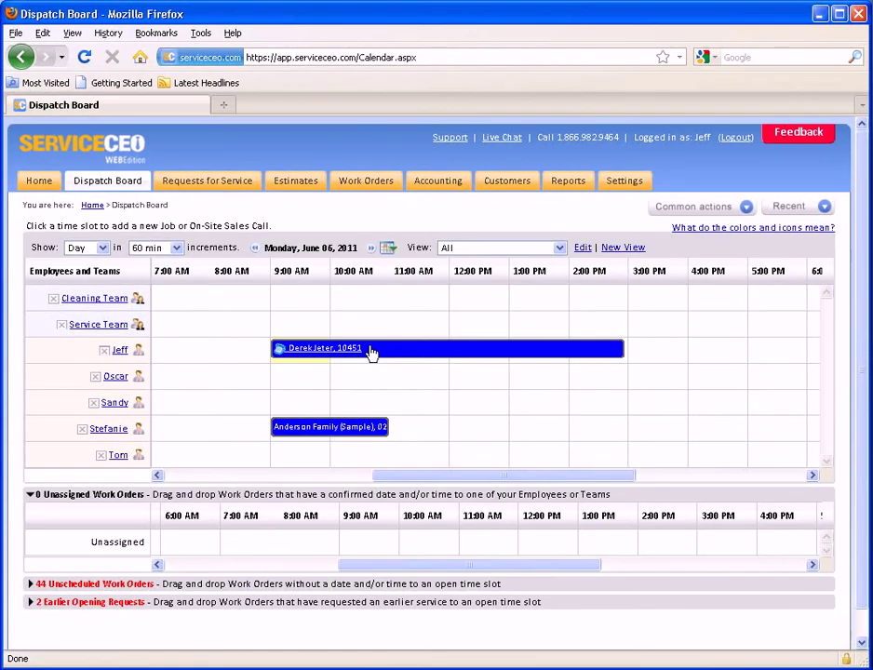
Open the full record of the assigned bi-weekly cleaning work order from the Dispatch Board and examine its work order number.
{"action": "left_click", "coordinate": [371, 350]}
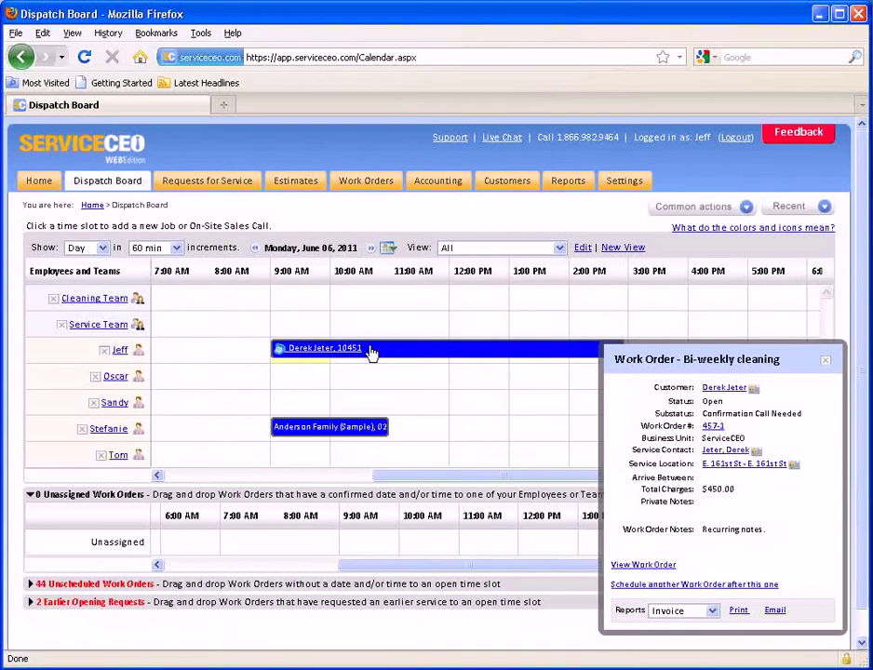
{"action": "left_click", "coordinate": [625, 566]}
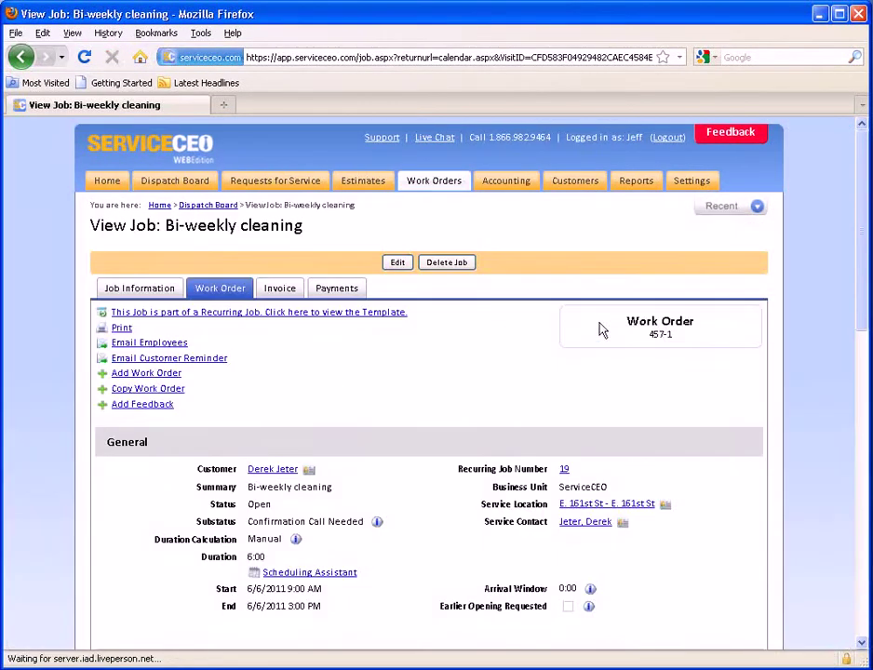
{"action": "left_click_drag", "start_coordinate": [649, 333], "coordinate": [666, 334]}
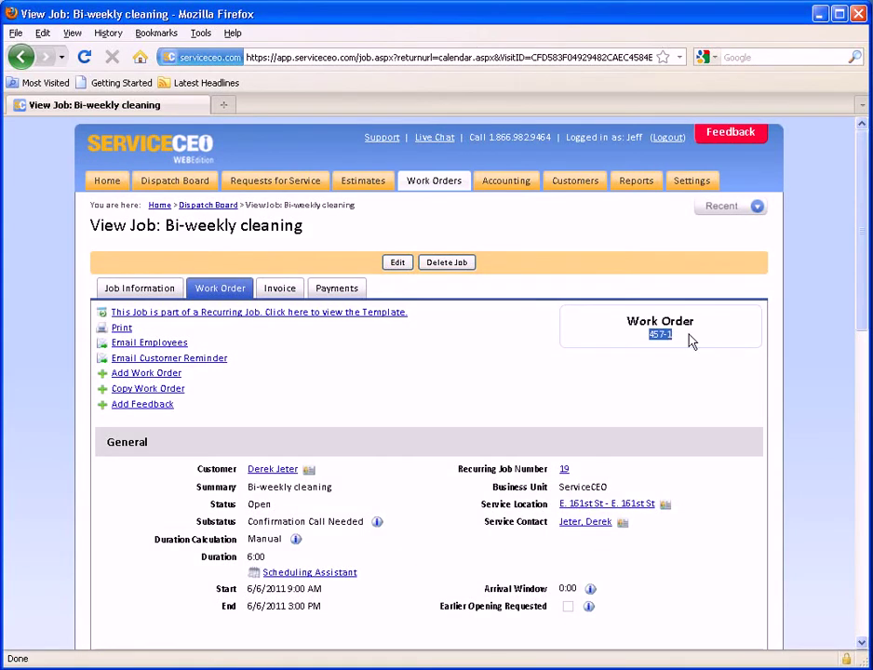
{"action": "left_click", "coordinate": [692, 342]}
{"action": "left_click_drag", "start_coordinate": [684, 342], "coordinate": [629, 337]}
{"action": "left_click", "coordinate": [610, 335]}
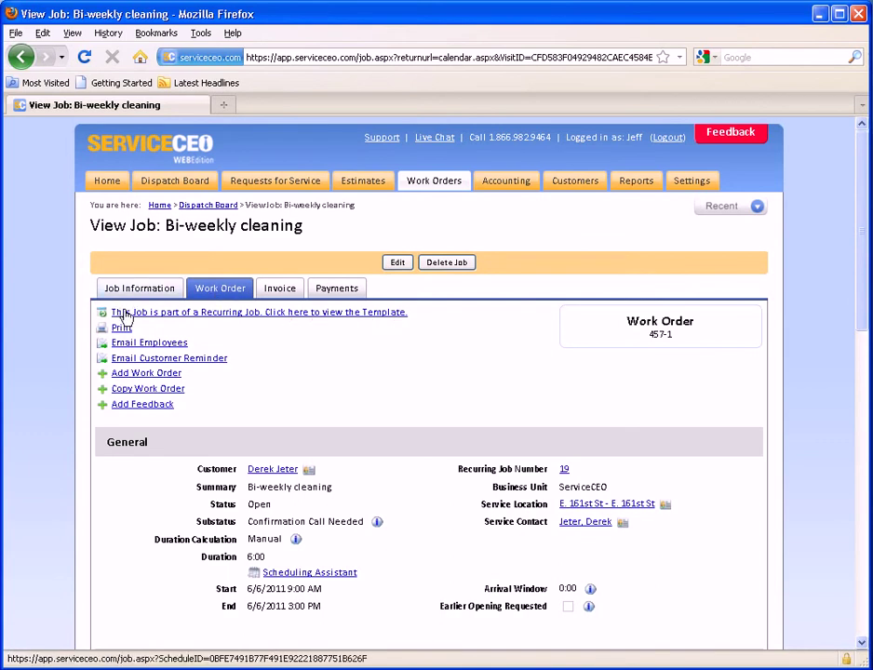
Open the recurring job template behind this work order and review its work order details.
{"action": "left_click", "coordinate": [294, 319]}
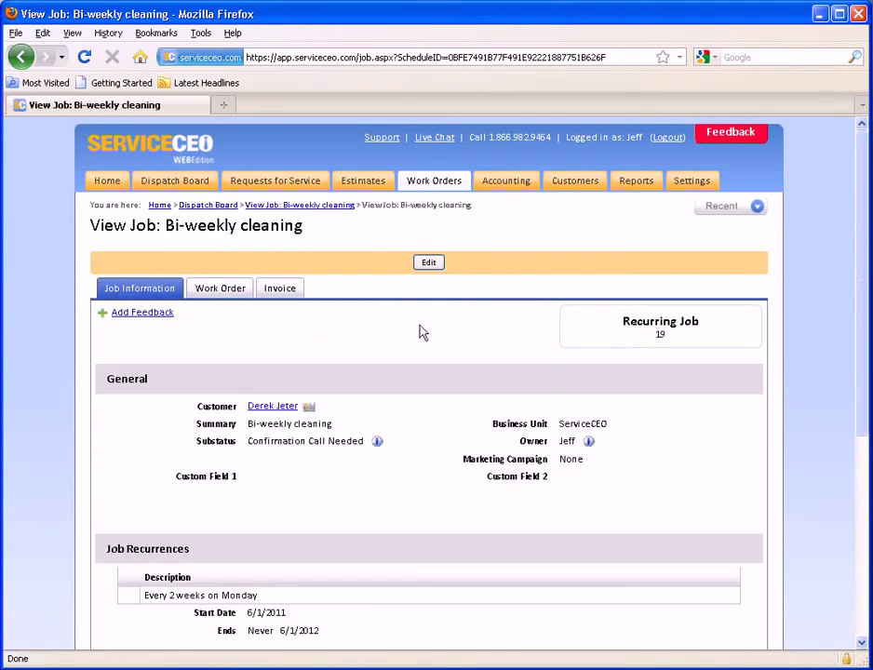
{"action": "left_click", "coordinate": [221, 289]}
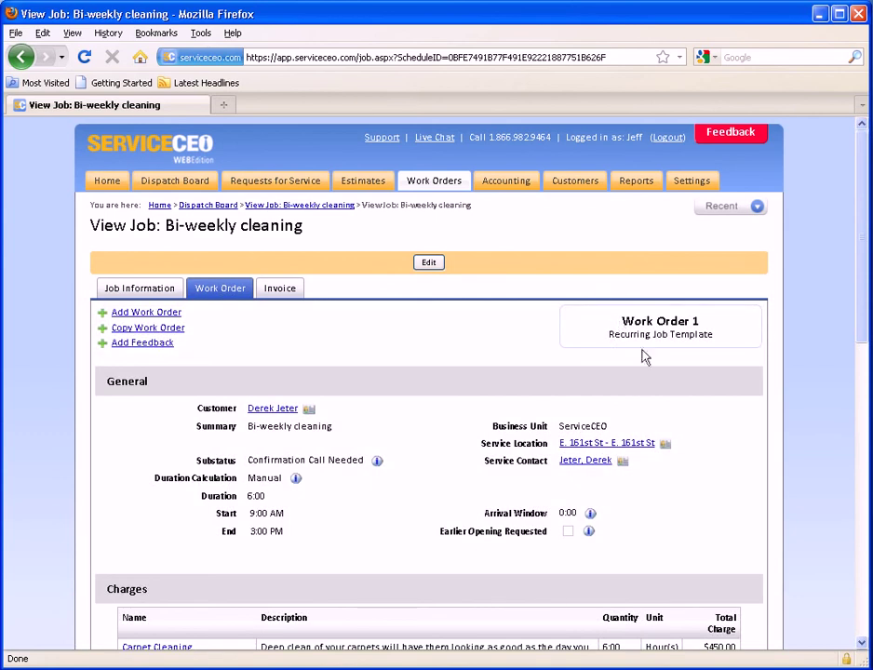
{"action": "scroll", "coordinate": [264, 571], "scroll_direction": "down", "scroll_amount": 2}
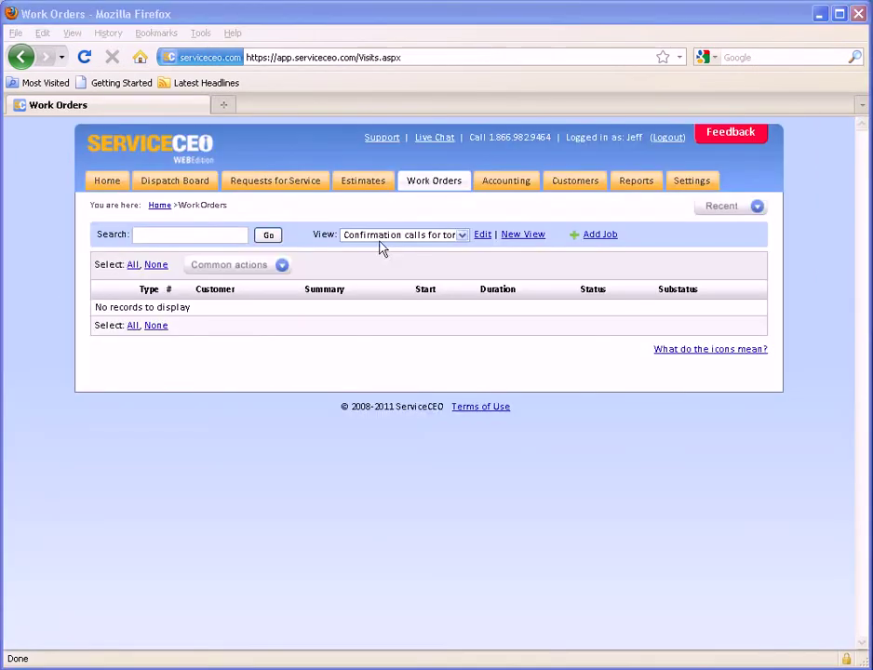
Switch the Work Orders list to the All (Default) view.
{"action": "left_click", "coordinate": [380, 238]}
{"action": "left_click", "coordinate": [370, 249]}
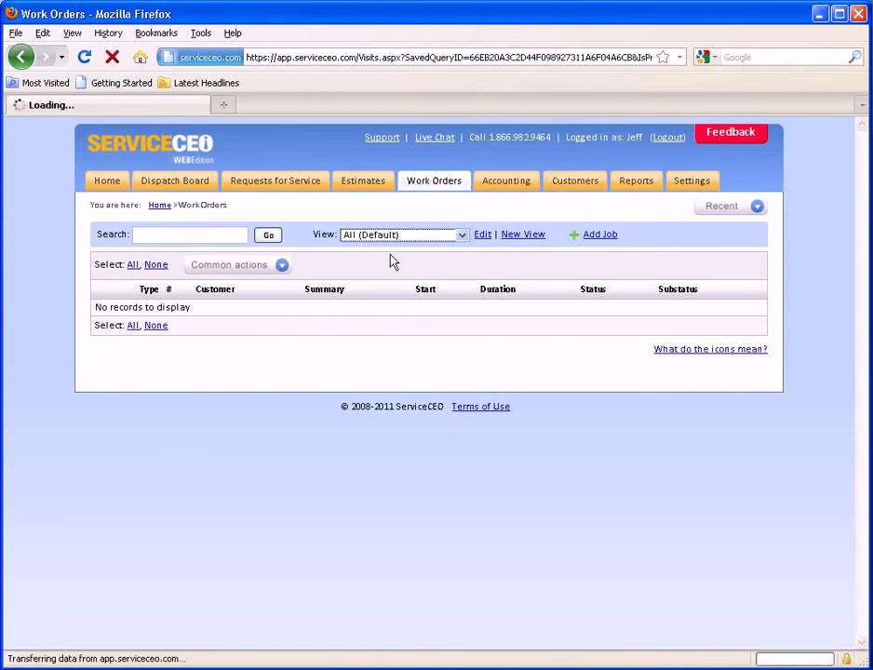